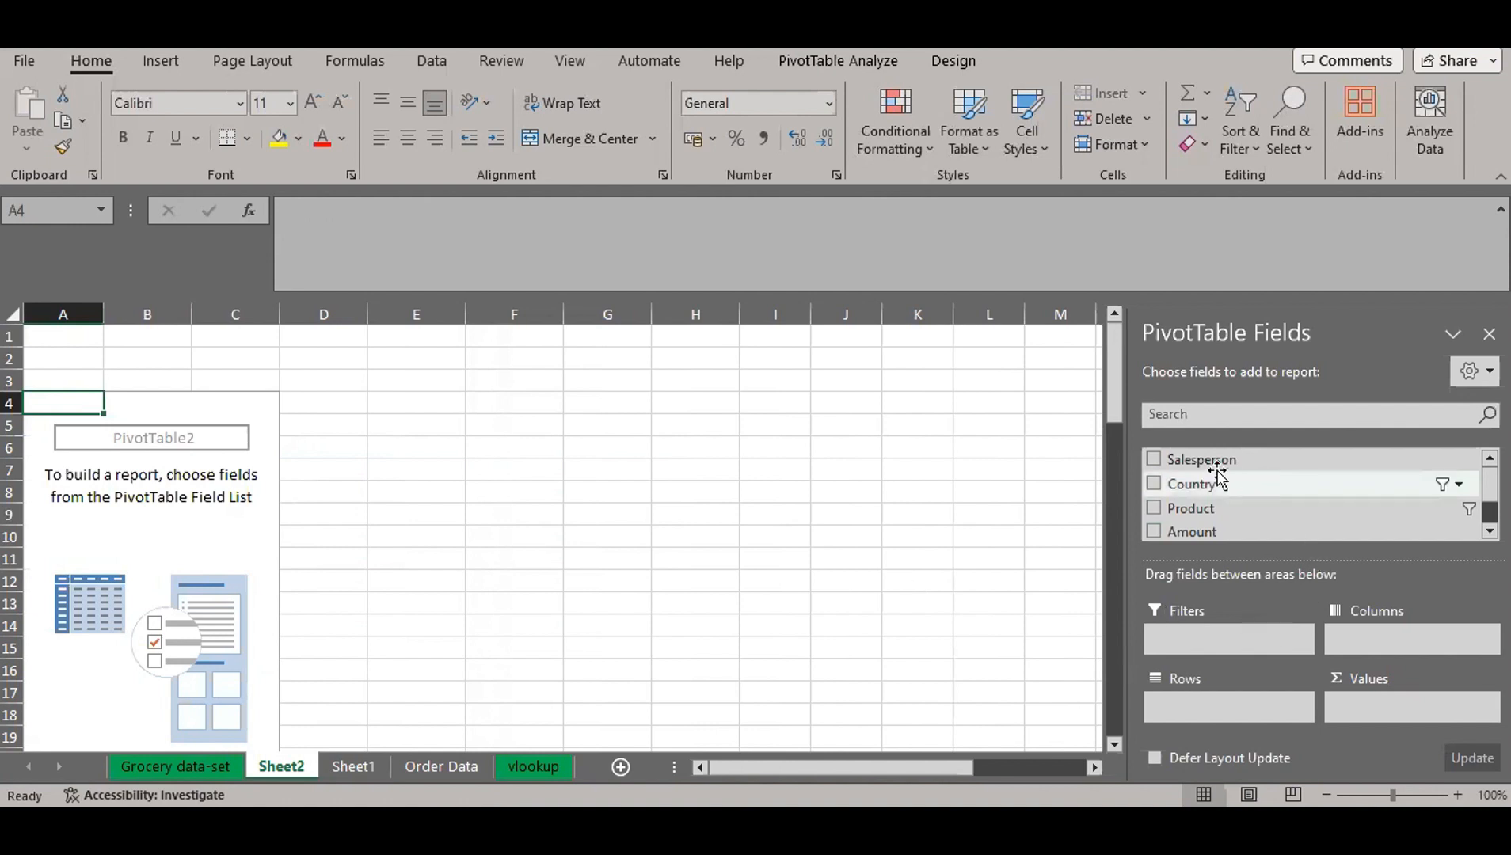
- Build the pivot table with Salesperson as rows, Country as columns and the sum of Amount as values
{"action": "left_click_drag", "start_coordinate": [1214, 461], "coordinate": [1241, 704]}
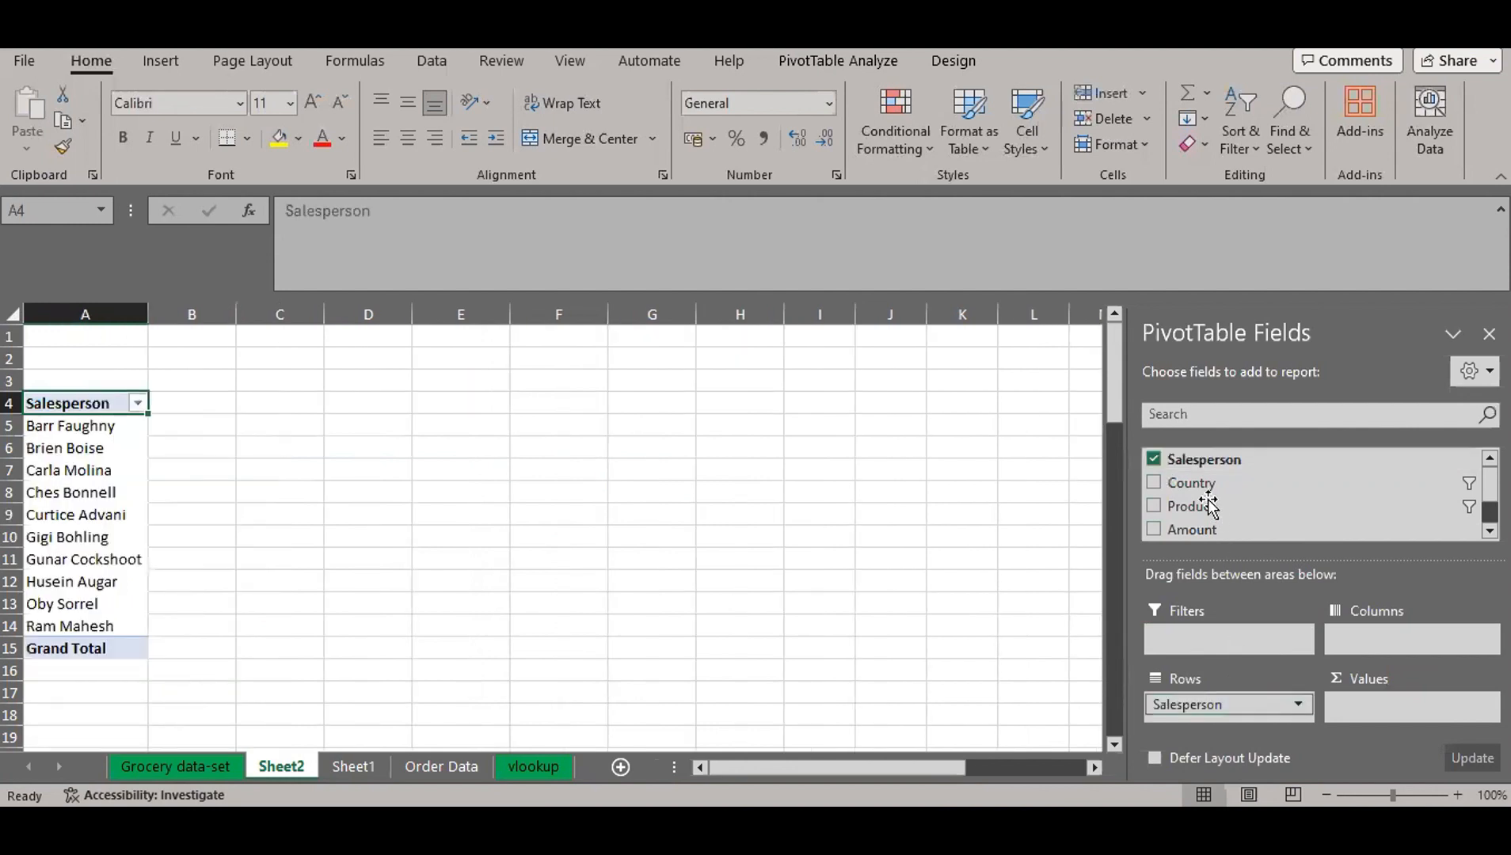
{"action": "left_click_drag", "start_coordinate": [1200, 483], "coordinate": [1394, 641]}
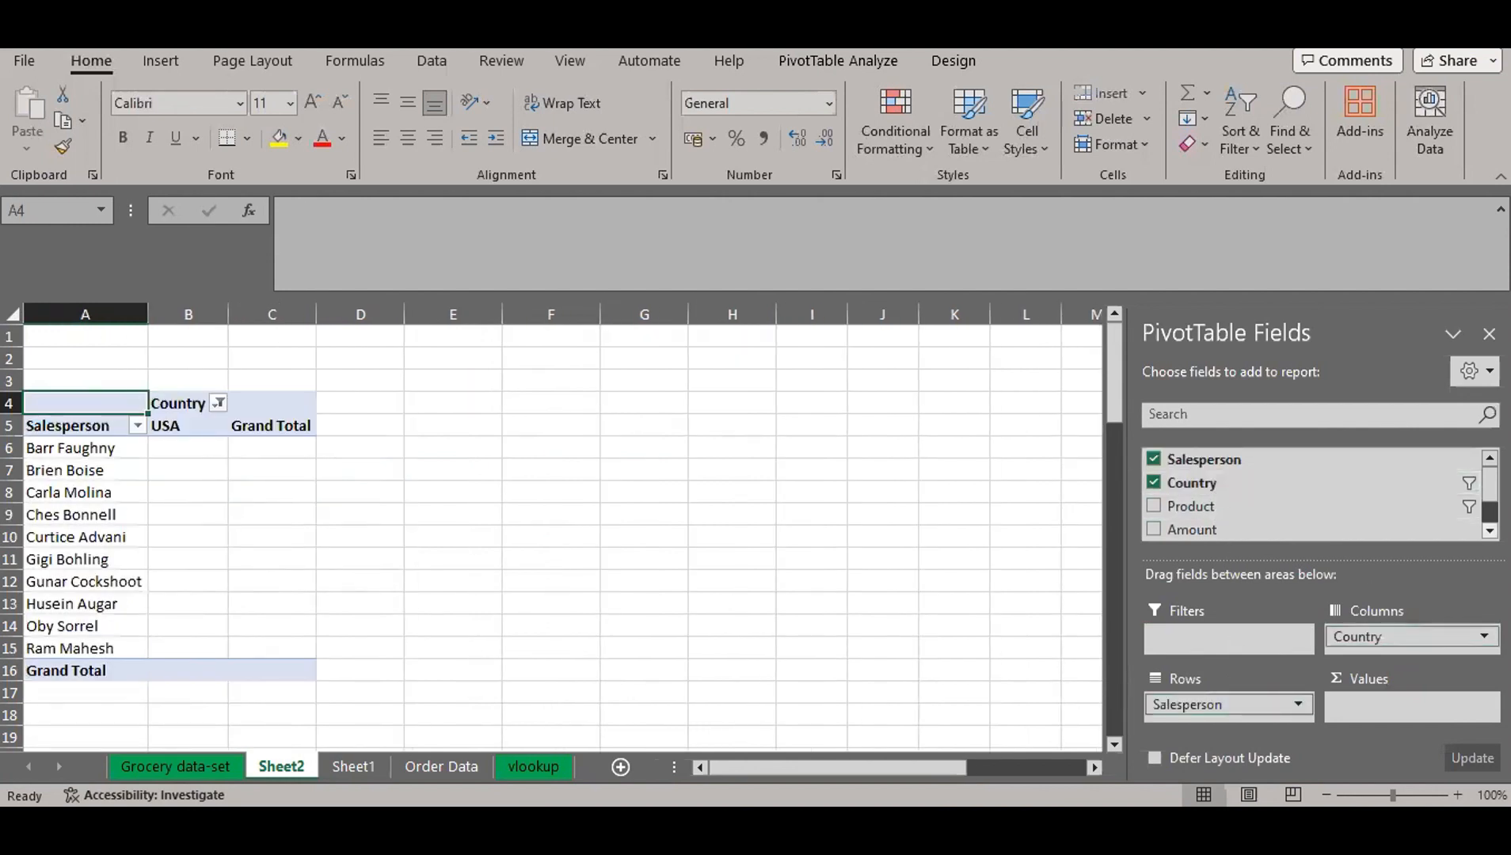
{"action": "left_click_drag", "start_coordinate": [1489, 493], "coordinate": [1490, 505]}
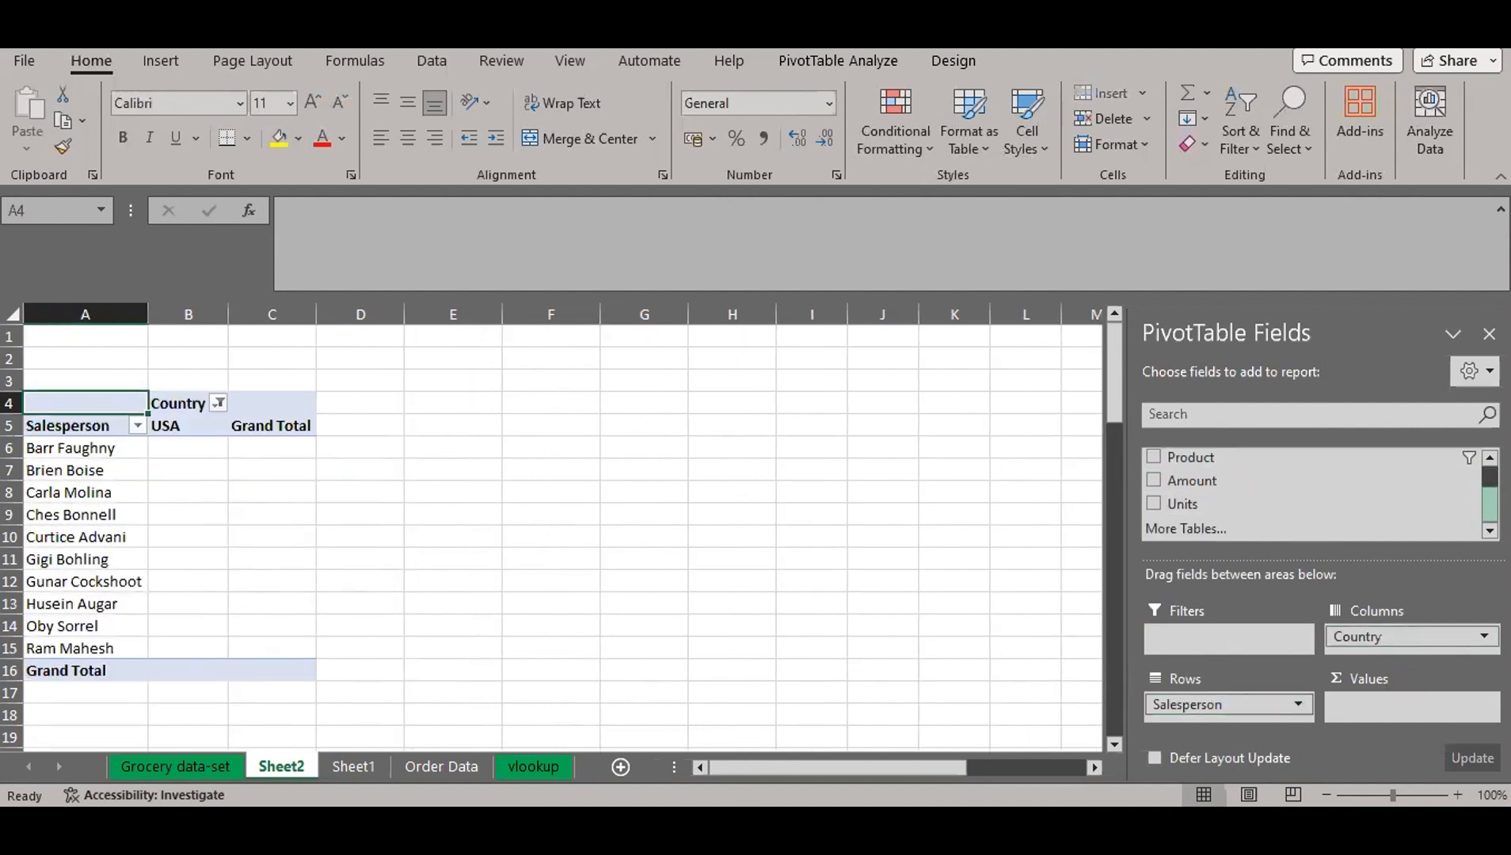
{"action": "left_click_drag", "start_coordinate": [1191, 480], "coordinate": [1395, 709]}
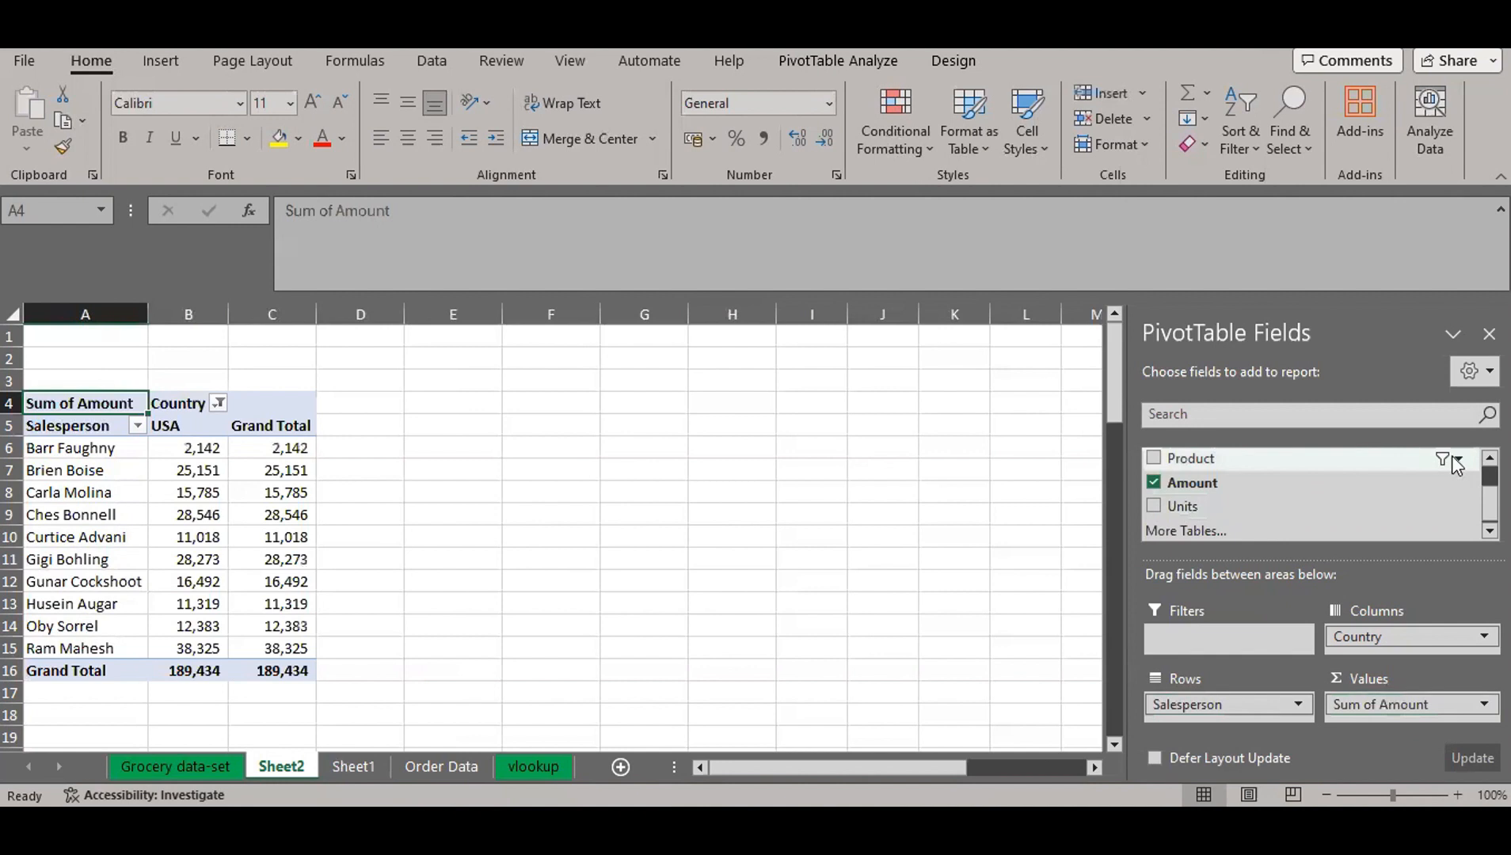
- Clear the existing filters from the Product and Country fields of the pivot table
{"action": "left_click", "coordinate": [1457, 461]}
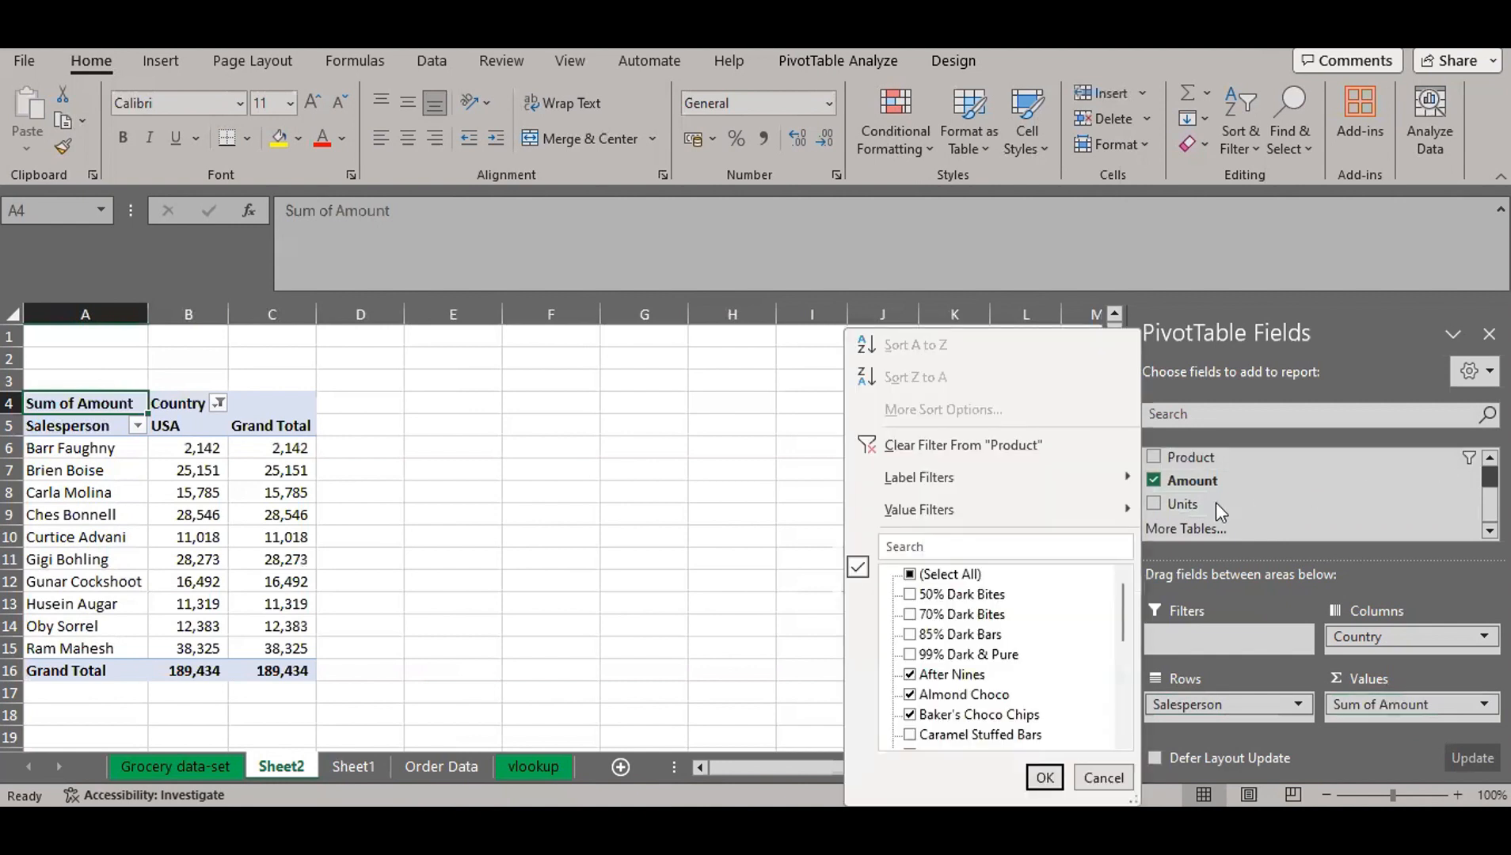
{"action": "left_click", "coordinate": [934, 445]}
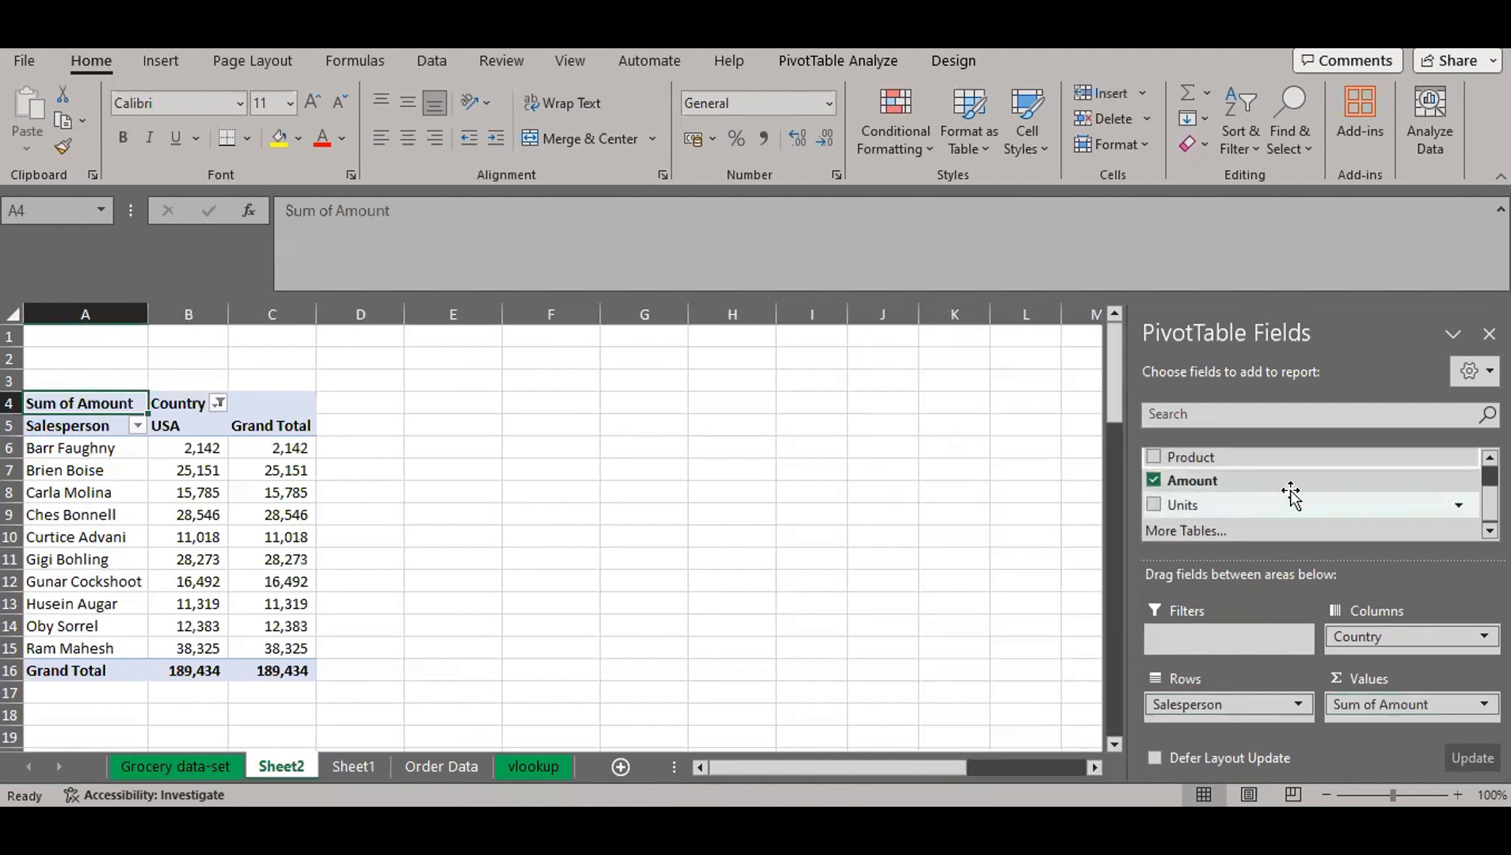
{"action": "left_click", "coordinate": [1490, 459]}
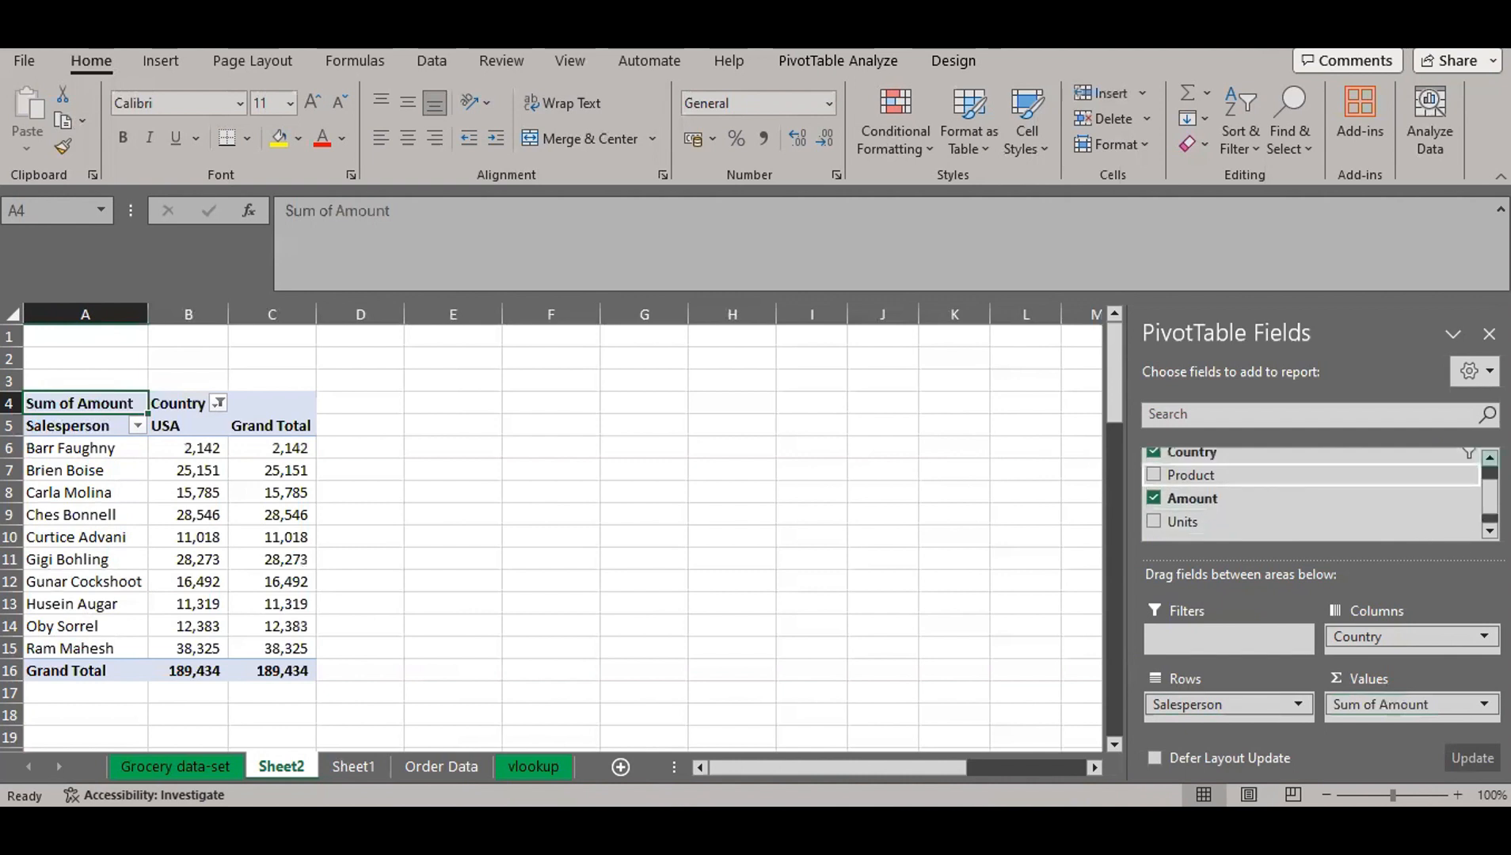
{"action": "left_click", "coordinate": [1490, 458]}
{"action": "left_click", "coordinate": [1490, 459]}
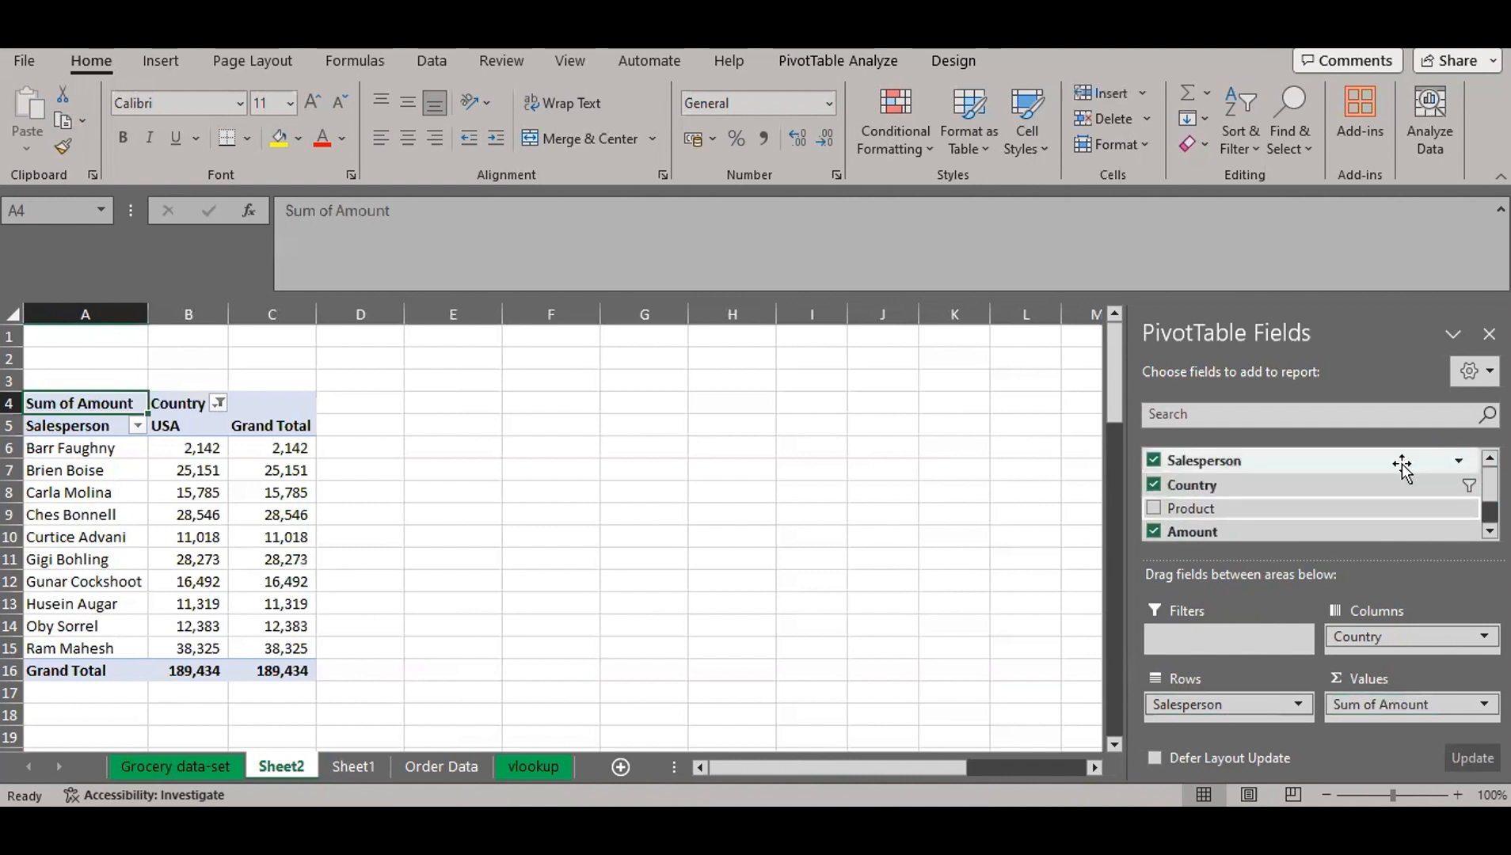
{"action": "left_click", "coordinate": [1457, 484]}
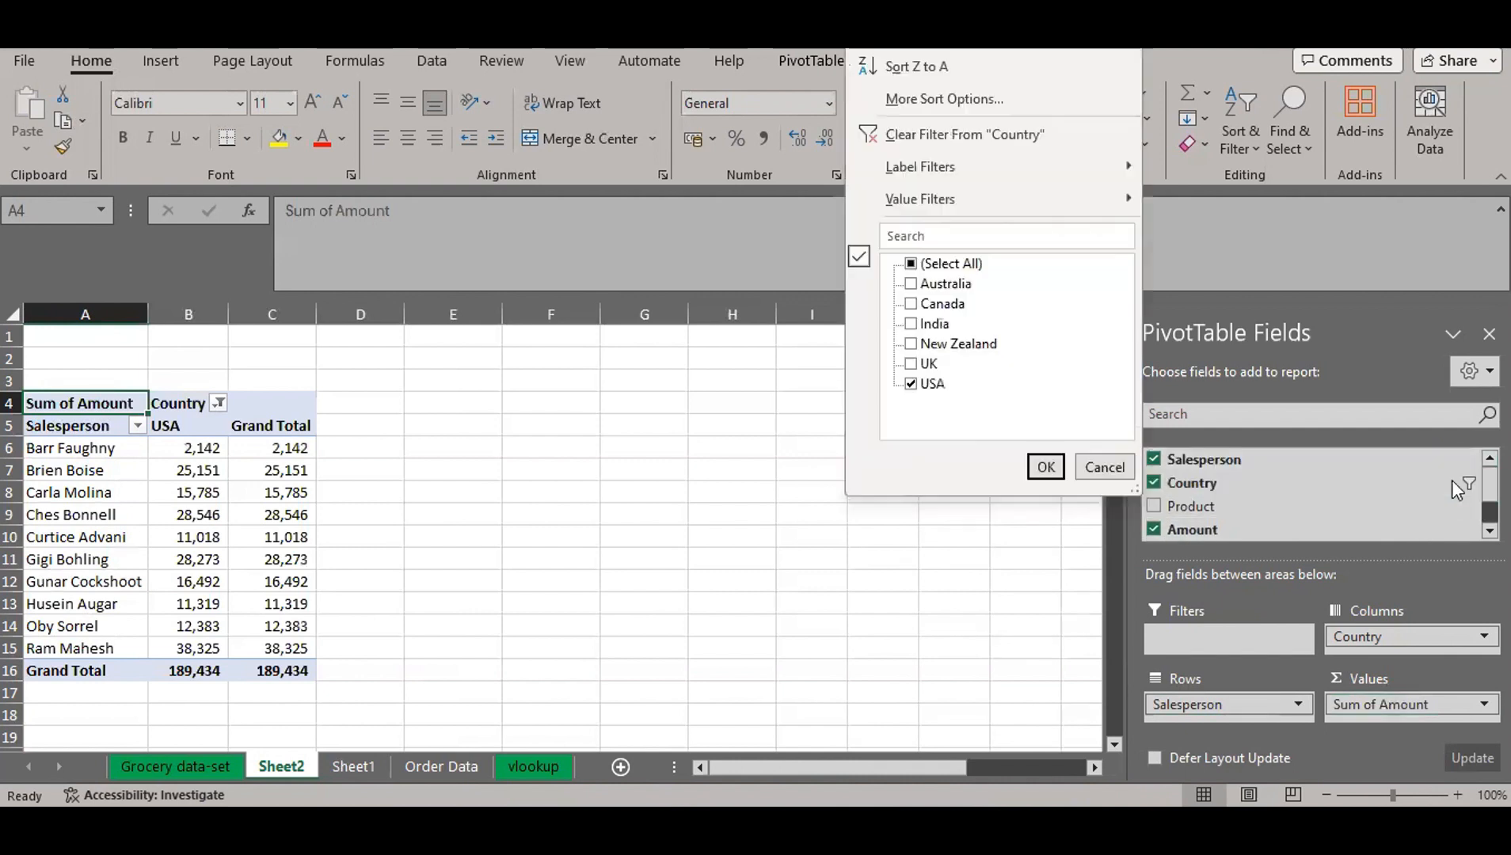
{"action": "left_click", "coordinate": [897, 145]}
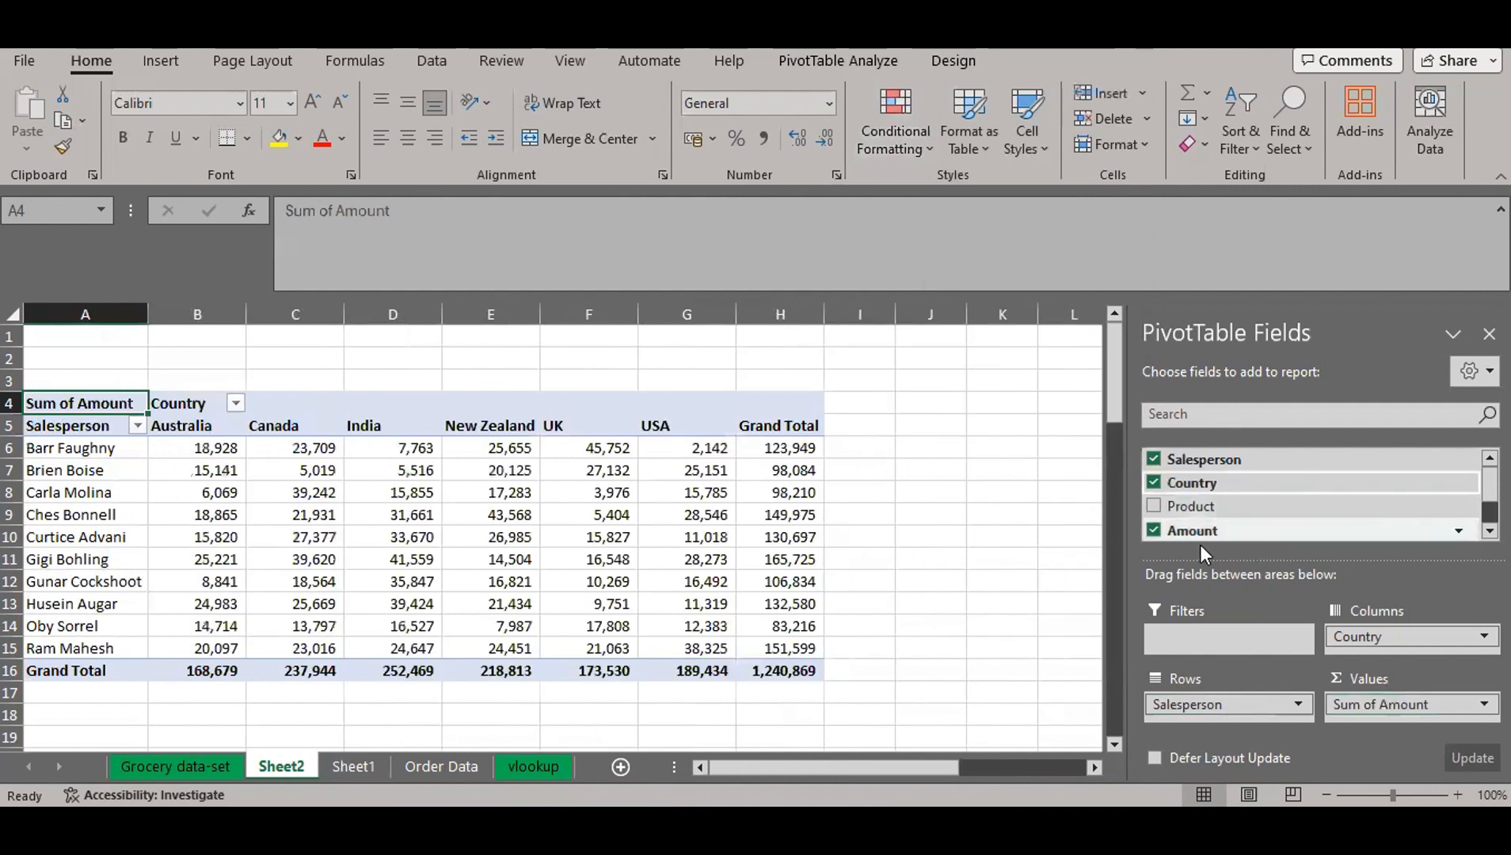
- Try green gradient data bars on A6:G16, including the grand total row, and undo them
{"action": "mouse_move", "coordinate": [695, 583]}
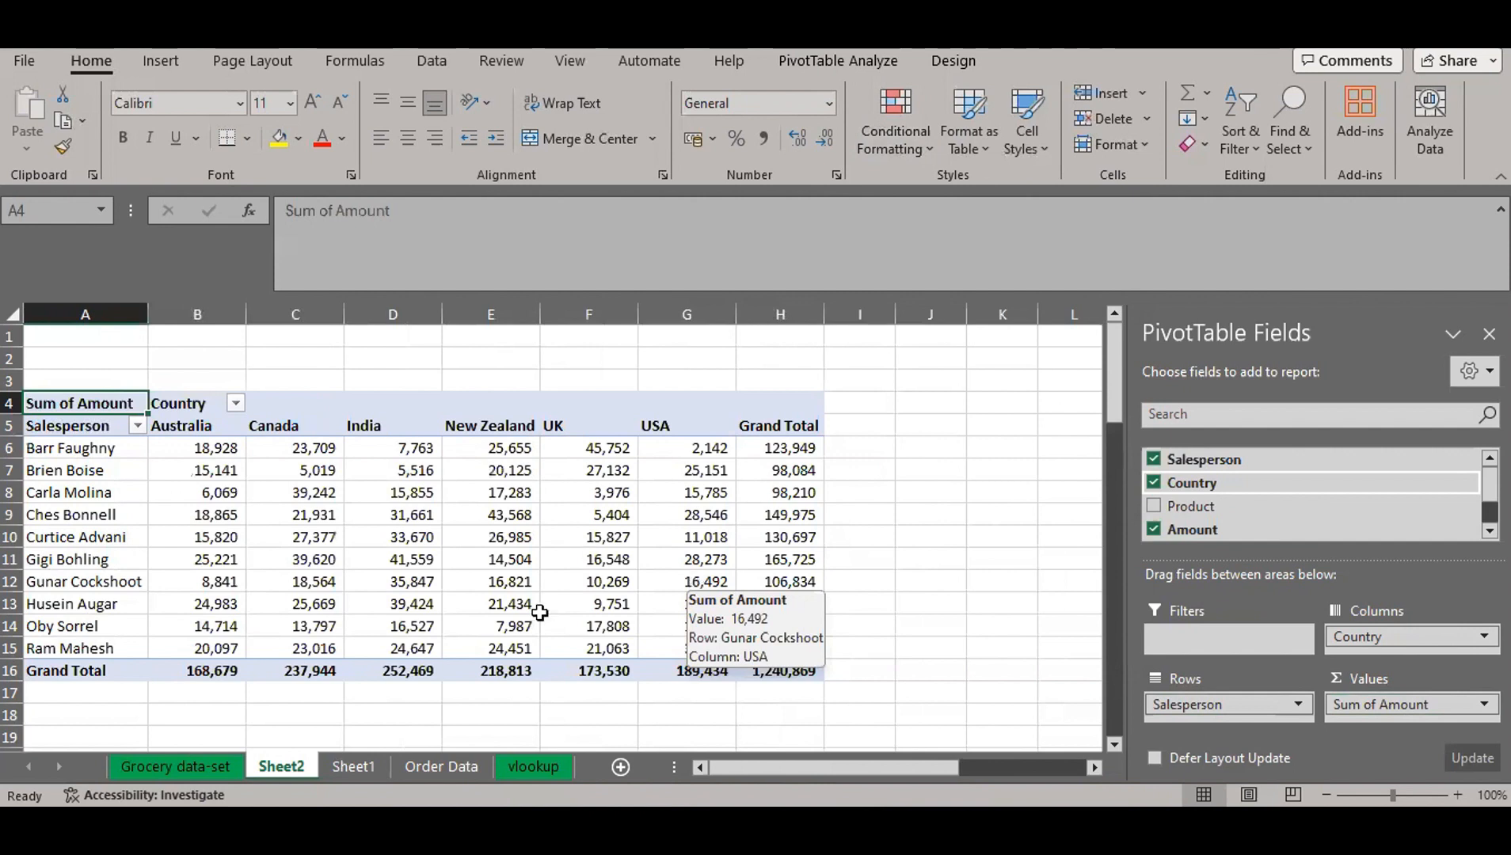
{"action": "left_click_drag", "start_coordinate": [69, 448], "coordinate": [669, 682]}
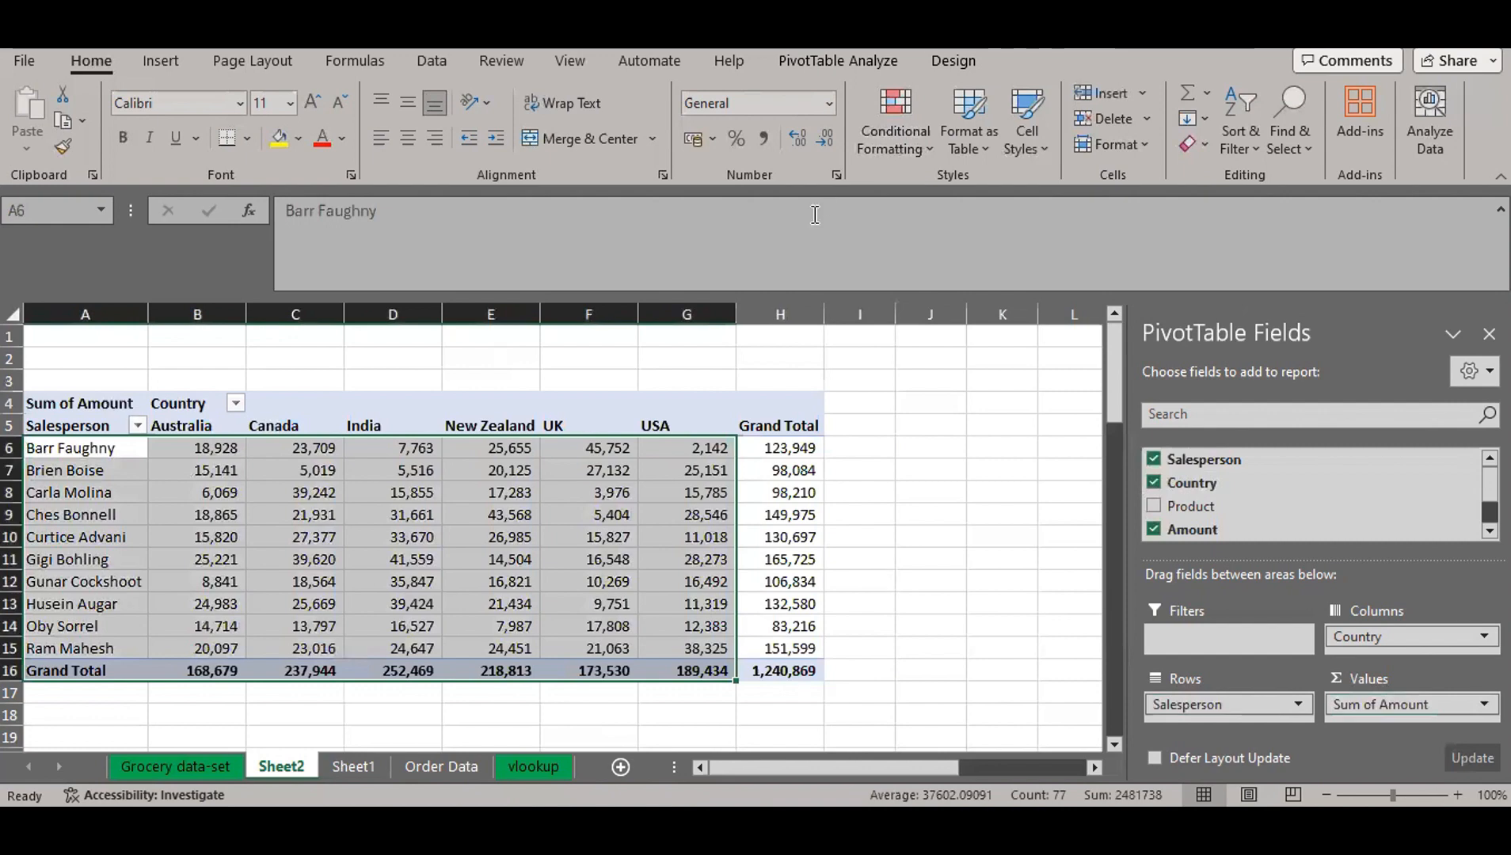
{"action": "left_click", "coordinate": [892, 156]}
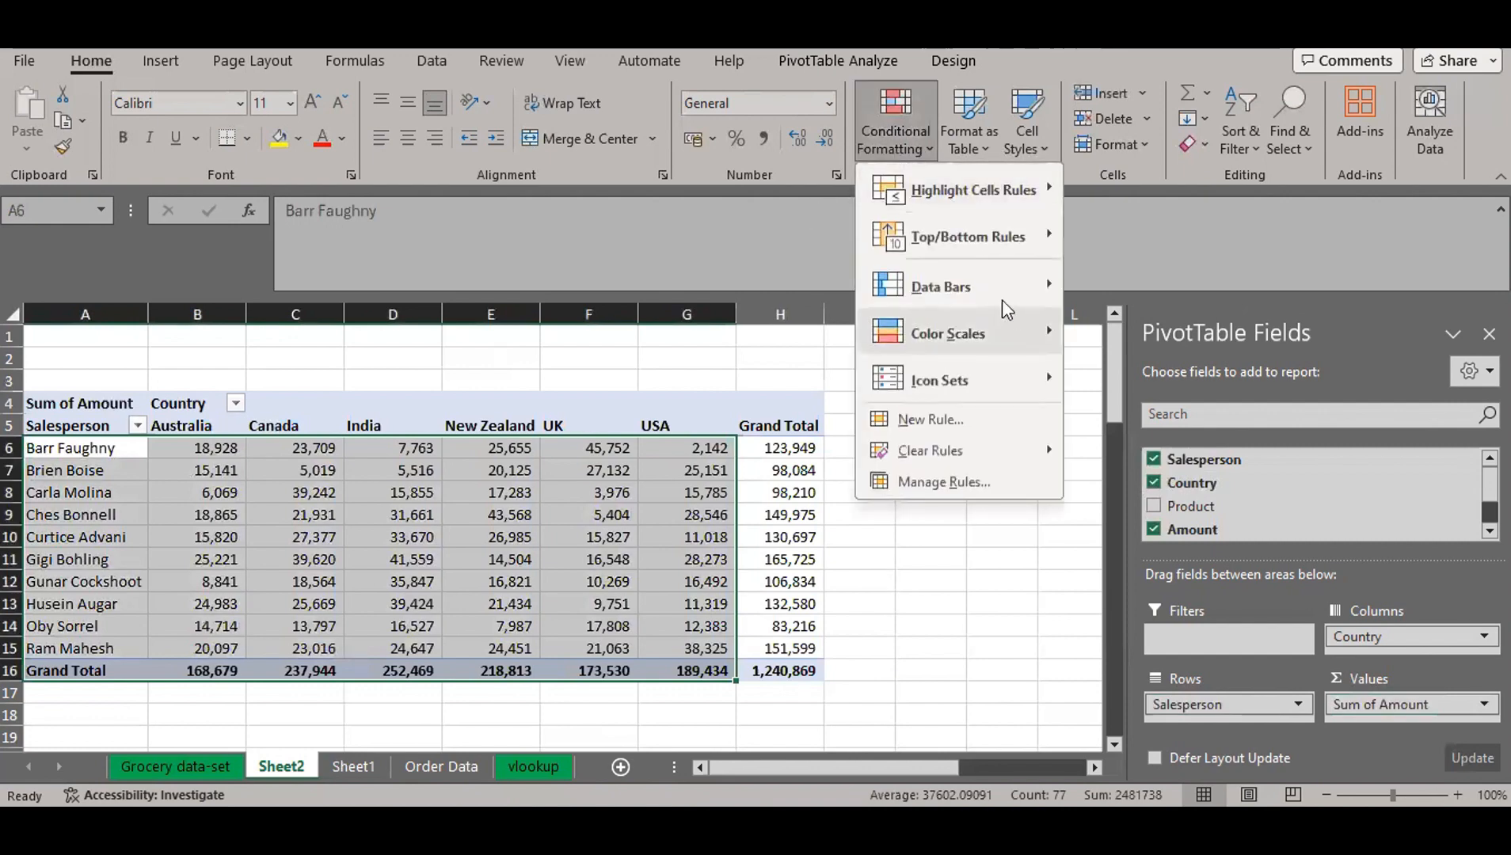
{"action": "mouse_move", "coordinate": [1007, 281]}
{"action": "left_click", "coordinate": [1139, 315]}
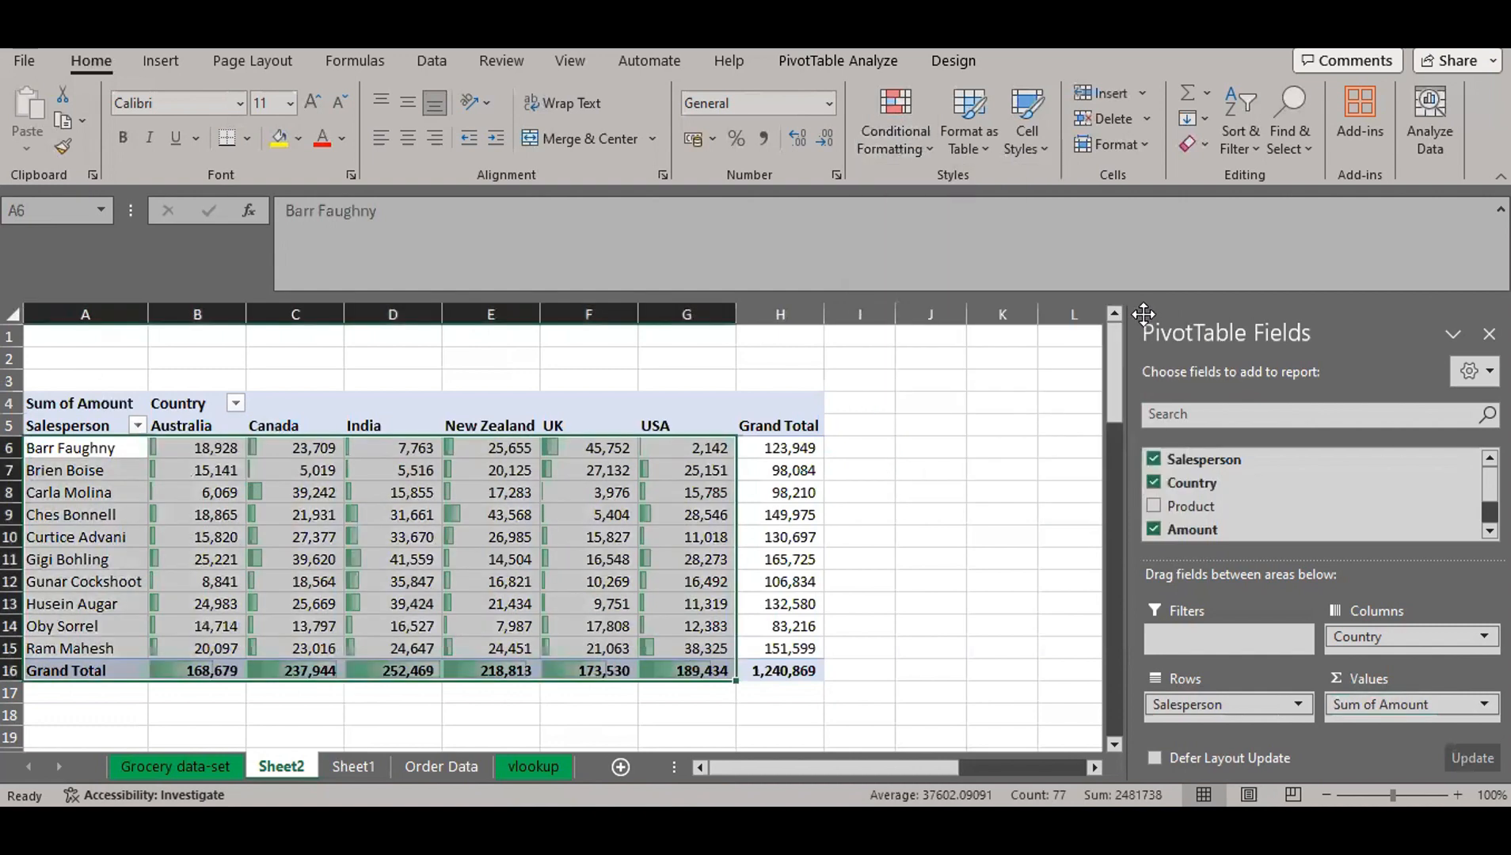
{"action": "left_click", "coordinate": [936, 518]}
{"action": "key", "text": "ctrl+z"}
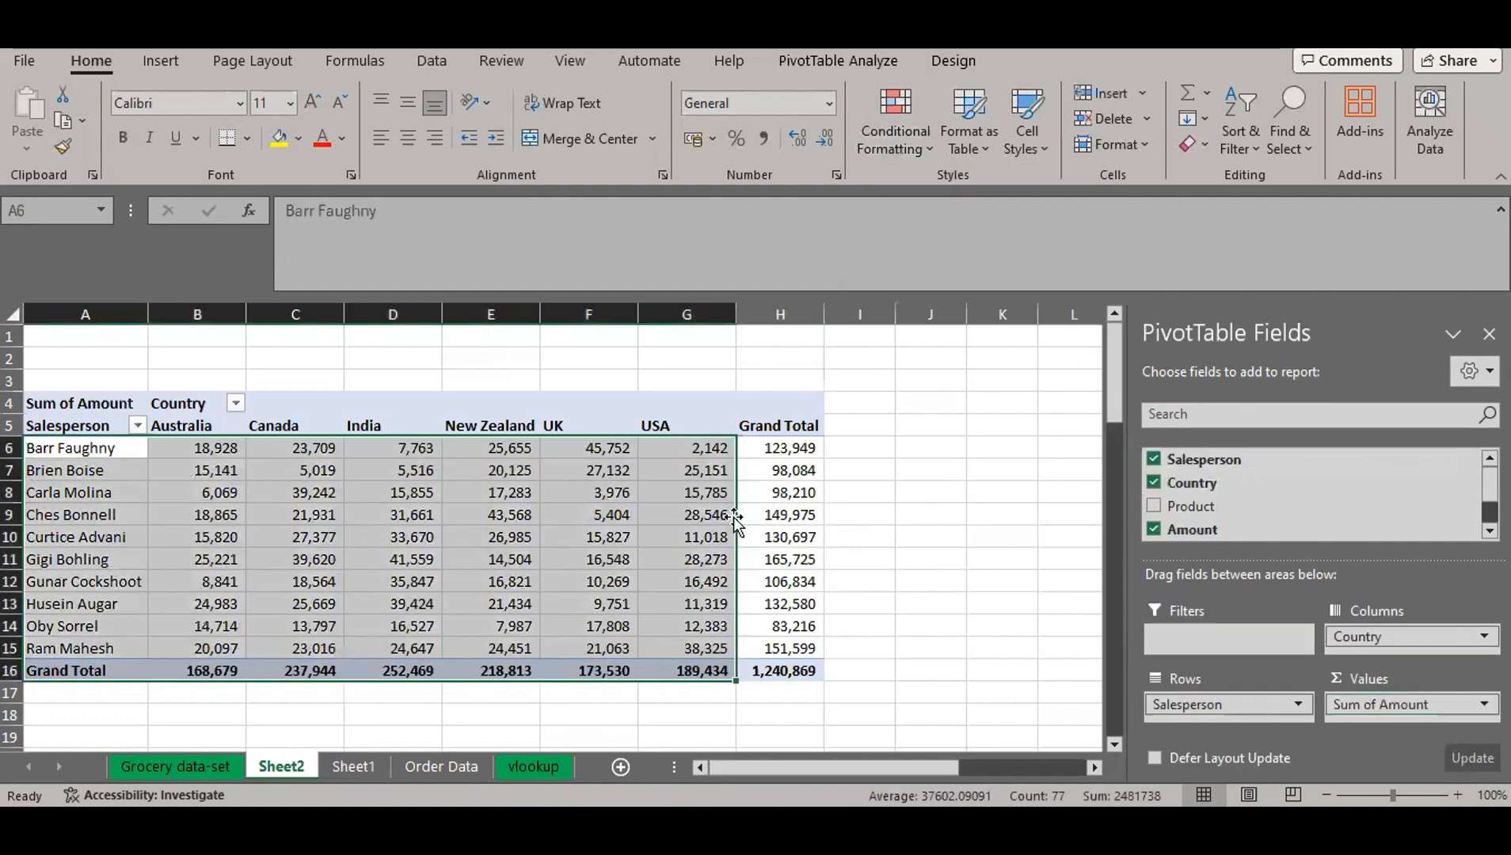
- Try green gradient data bars on only the country amounts in B6:G15 and undo them
{"action": "left_click_drag", "start_coordinate": [207, 453], "coordinate": [712, 648]}
{"action": "left_click", "coordinate": [900, 126]}
{"action": "mouse_move", "coordinate": [986, 287]}
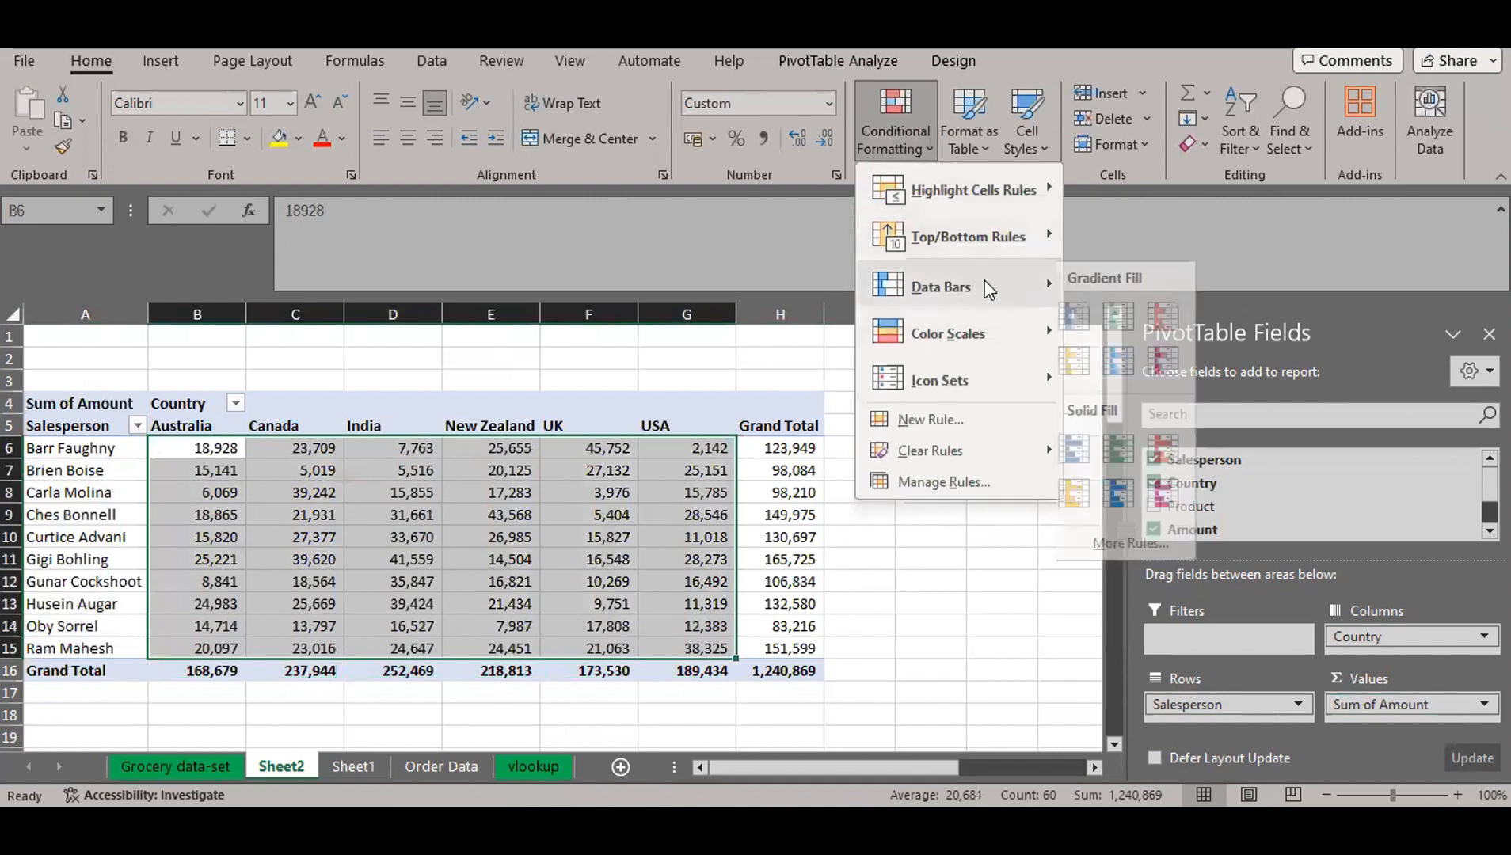
{"action": "left_click", "coordinate": [1131, 315]}
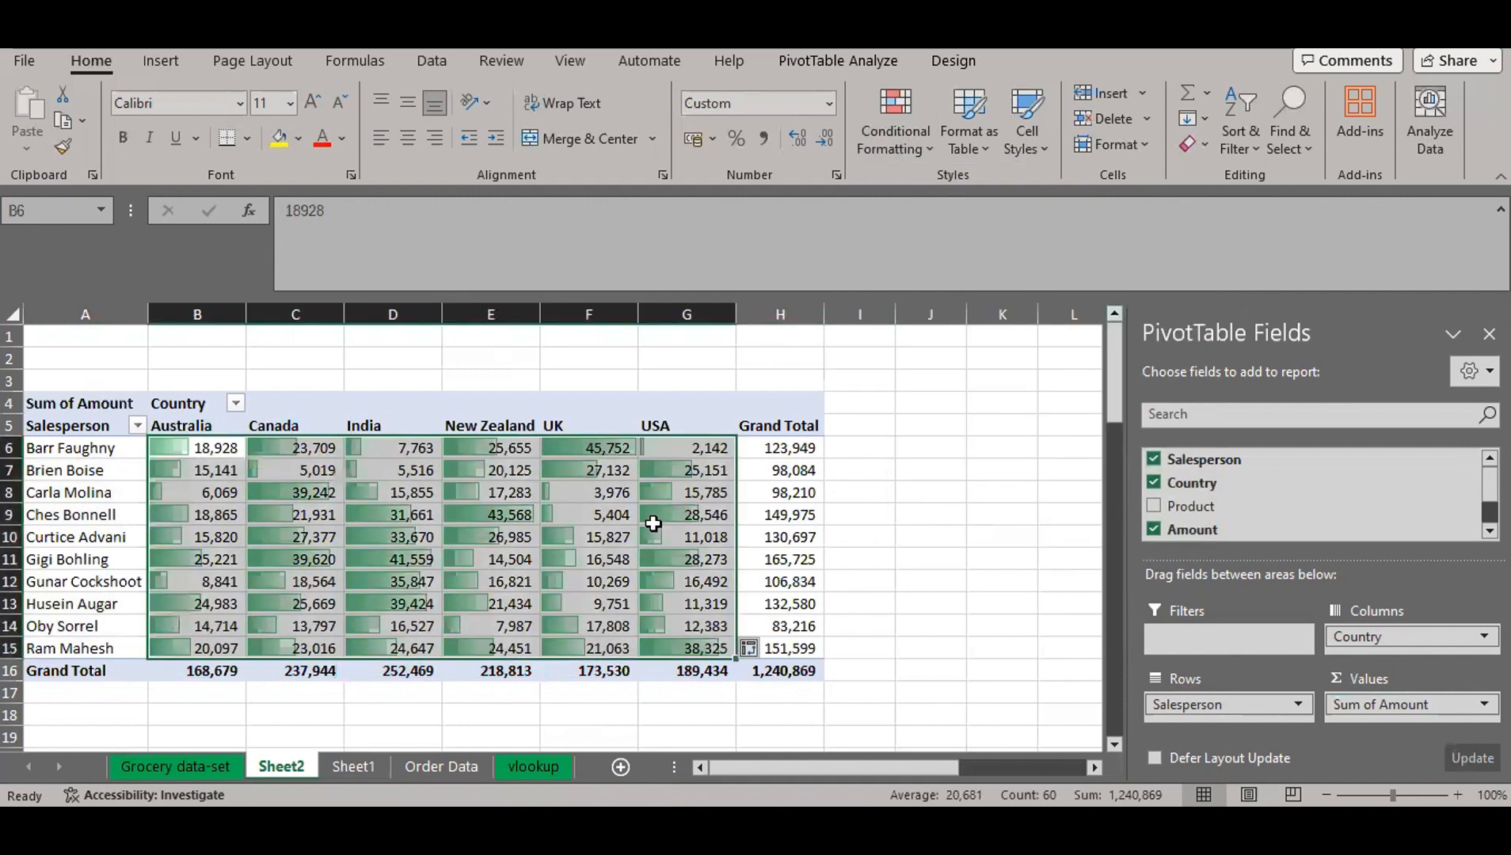
{"action": "key", "text": "ctrl+z"}
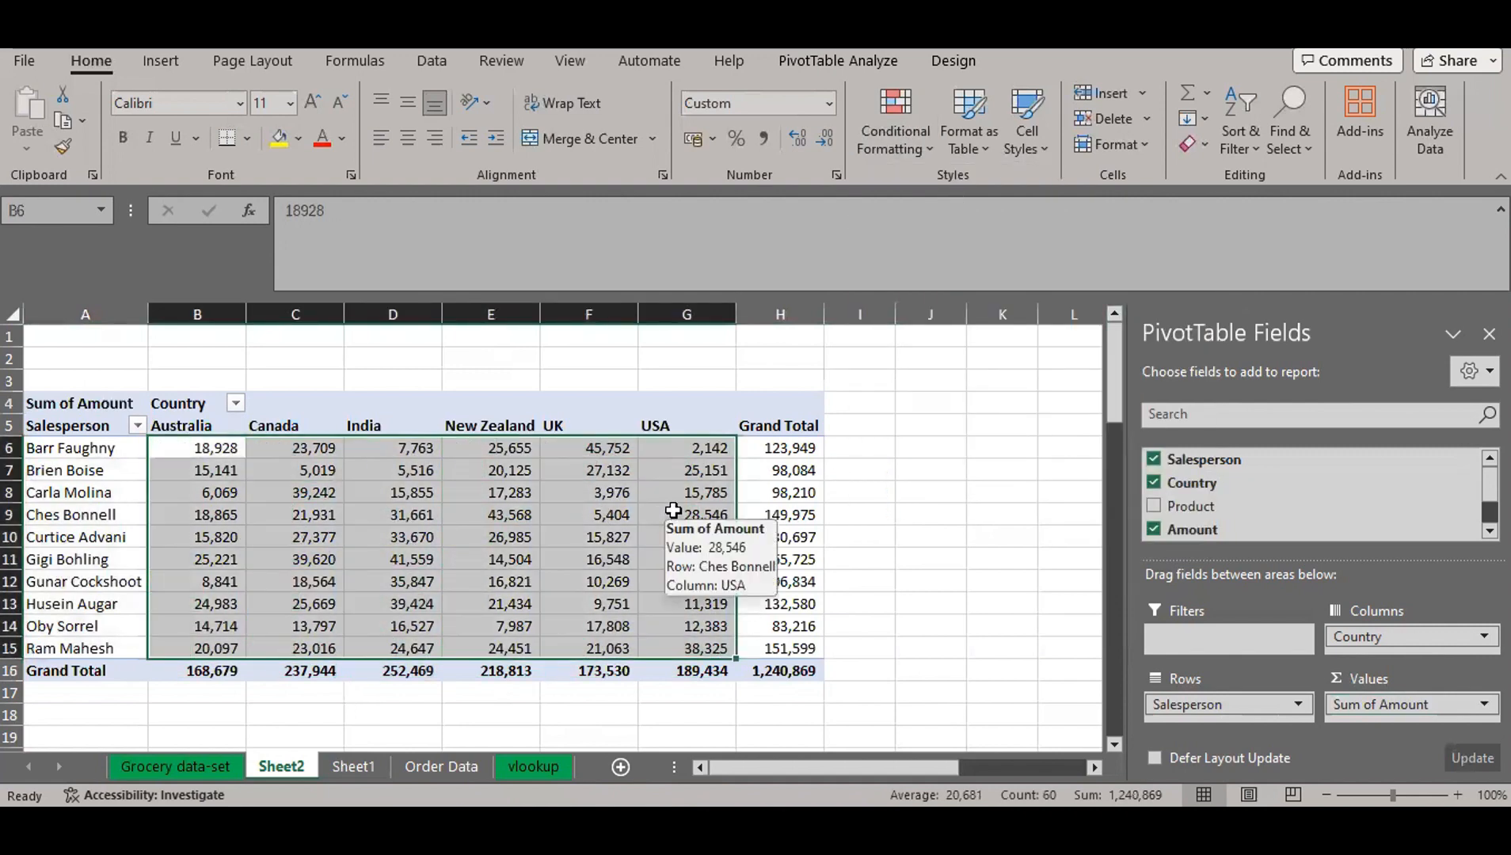
- Try the green-yellow-red color scale on the single grand total cell H8
{"action": "left_click", "coordinate": [798, 487]}
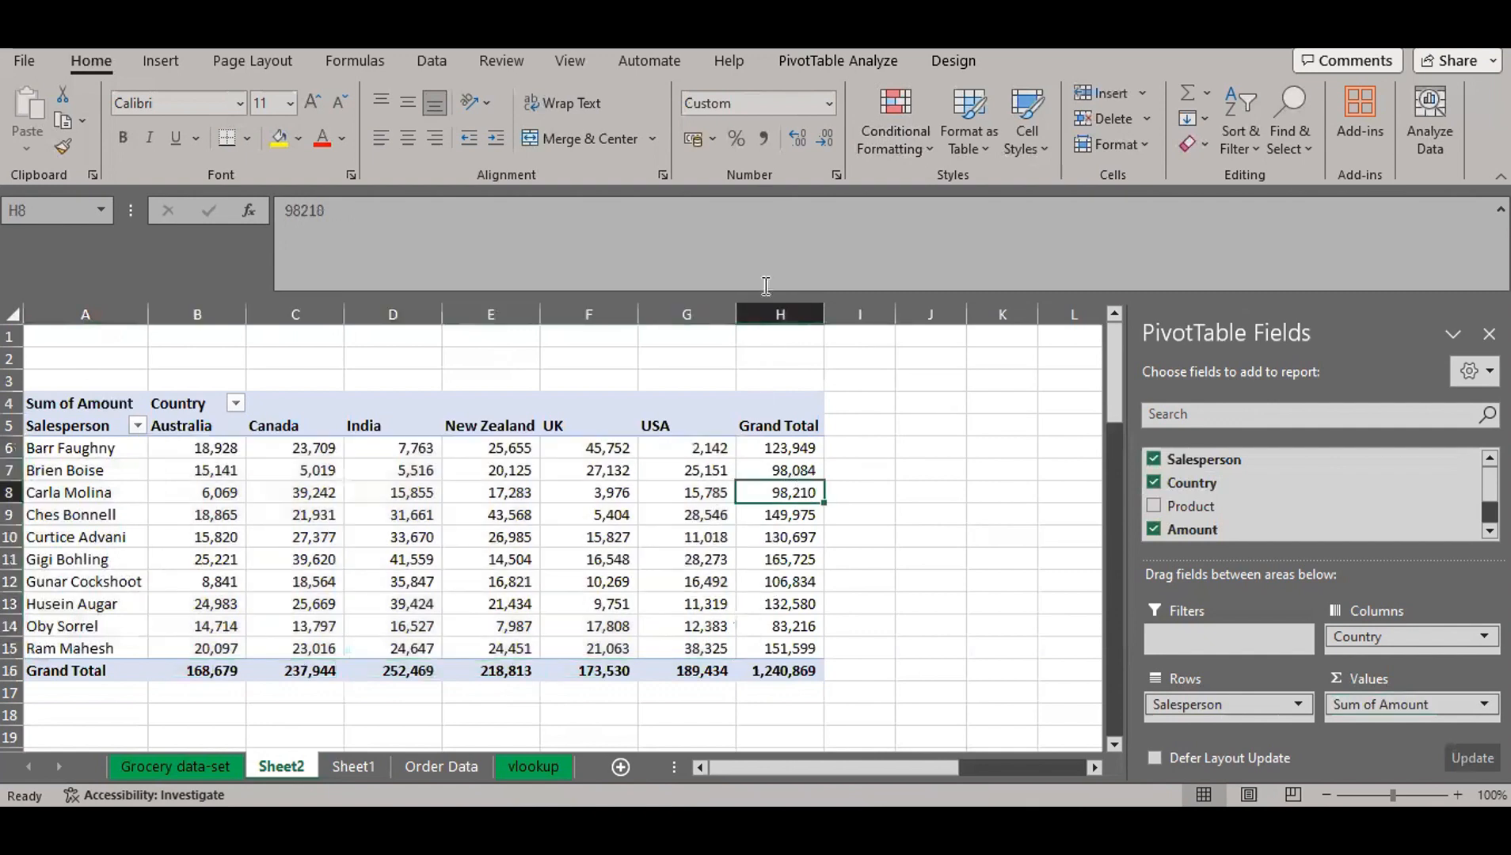
{"action": "left_click", "coordinate": [870, 156]}
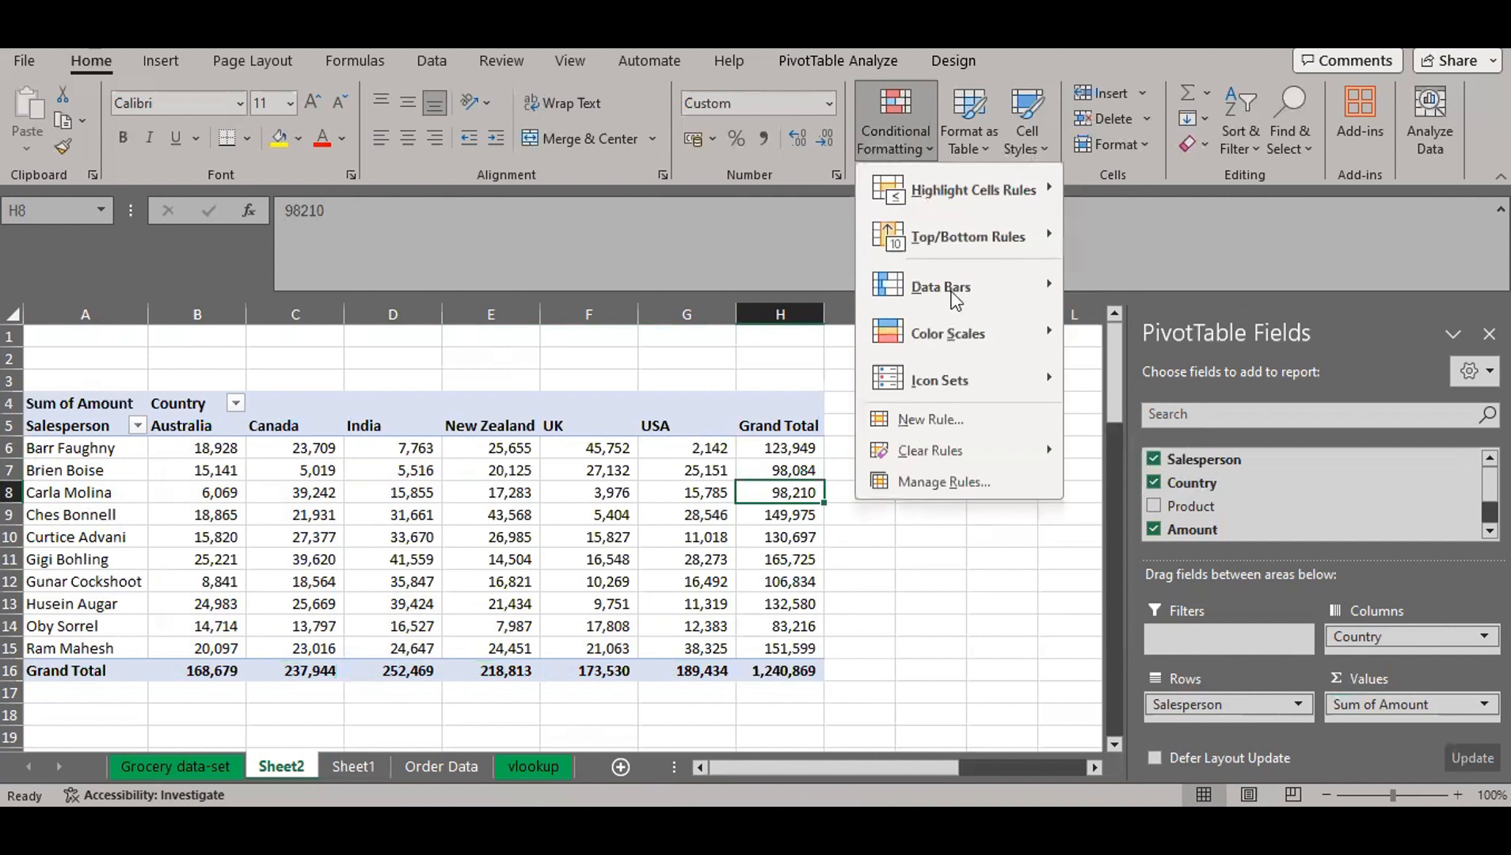
{"action": "mouse_move", "coordinate": [974, 342]}
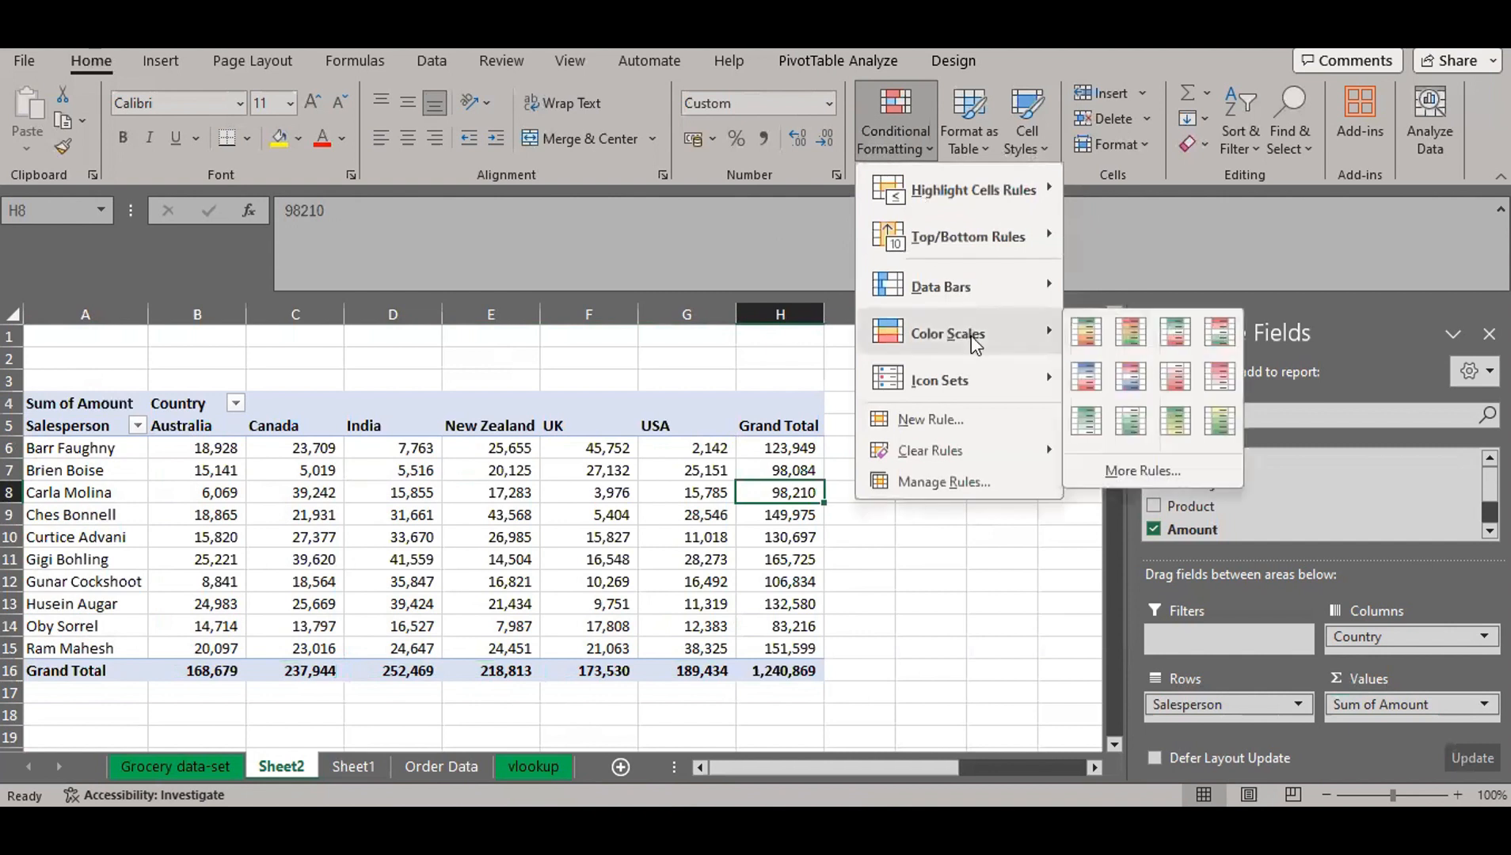
{"action": "left_click", "coordinate": [1085, 331]}
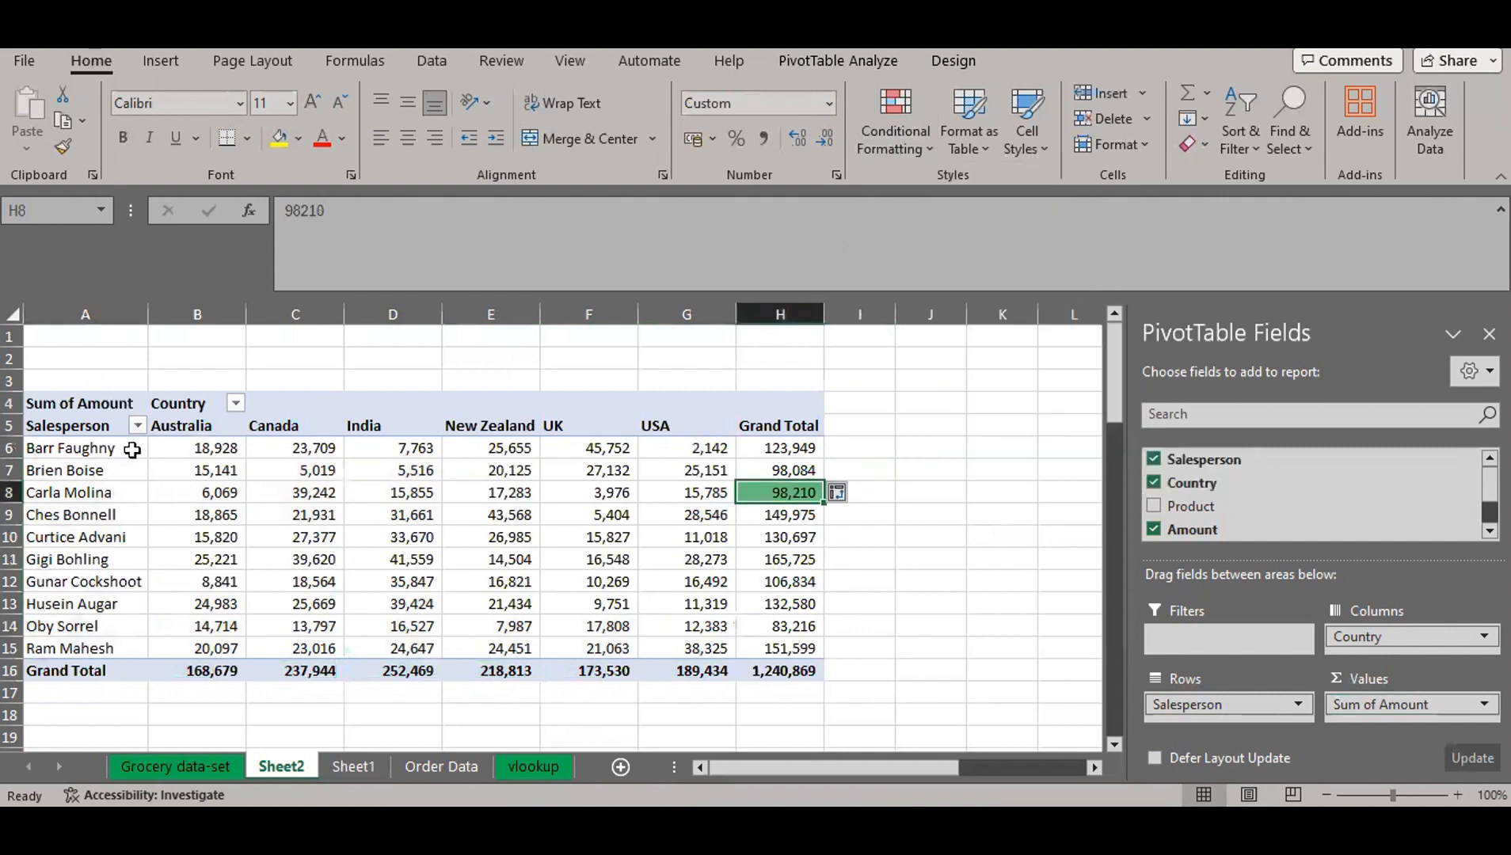
{"action": "left_click_drag", "start_coordinate": [154, 449], "coordinate": [669, 630]}
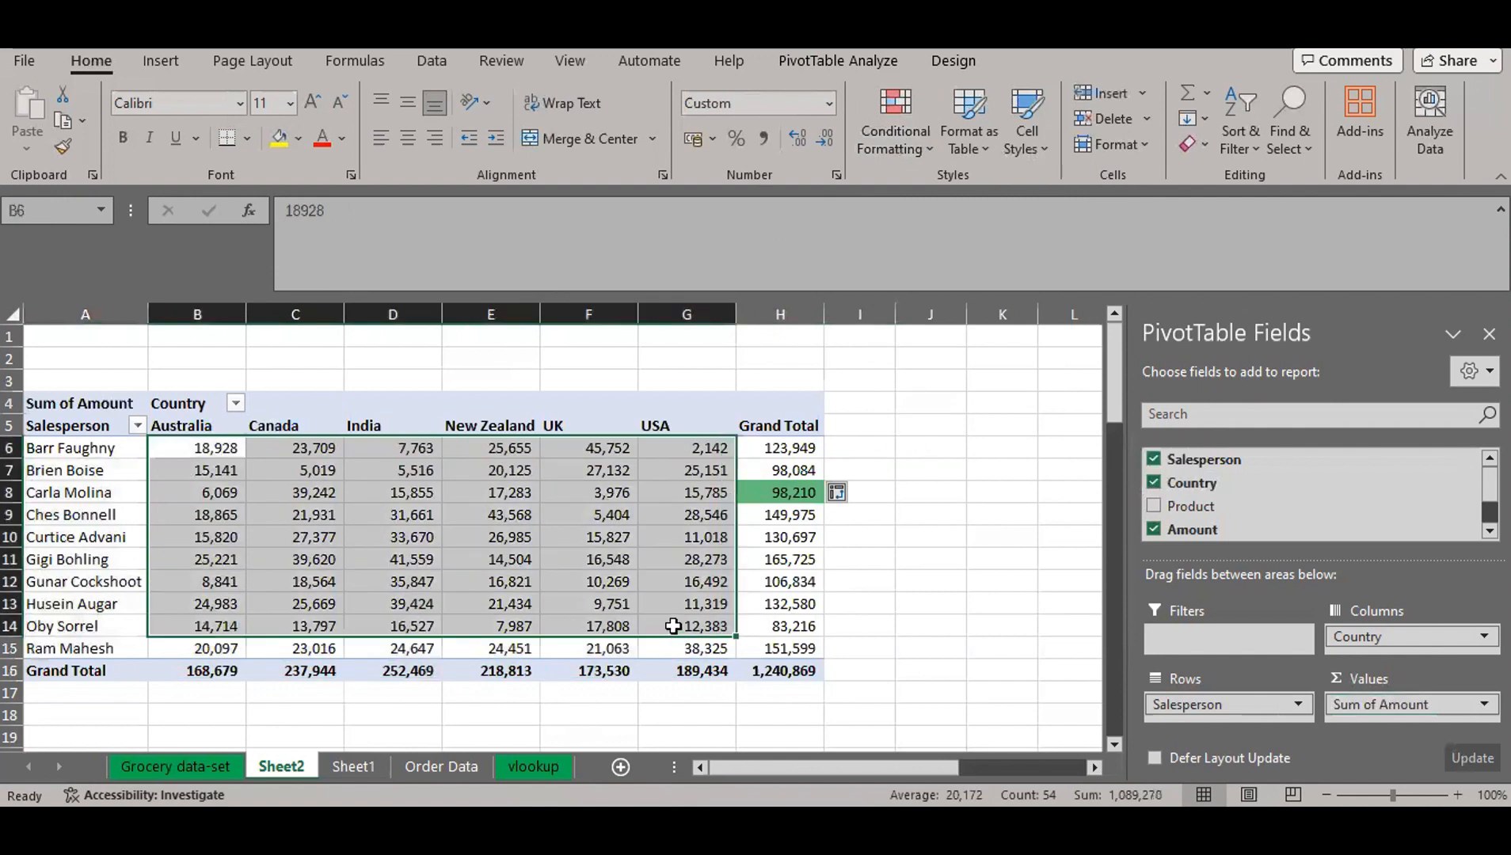
{"action": "left_click", "coordinate": [673, 625]}
- Apply the green-yellow-red color scale to the salesperson amounts by country in B6:G15
{"action": "left_click_drag", "start_coordinate": [195, 448], "coordinate": [720, 643]}
{"action": "left_click", "coordinate": [908, 145]}
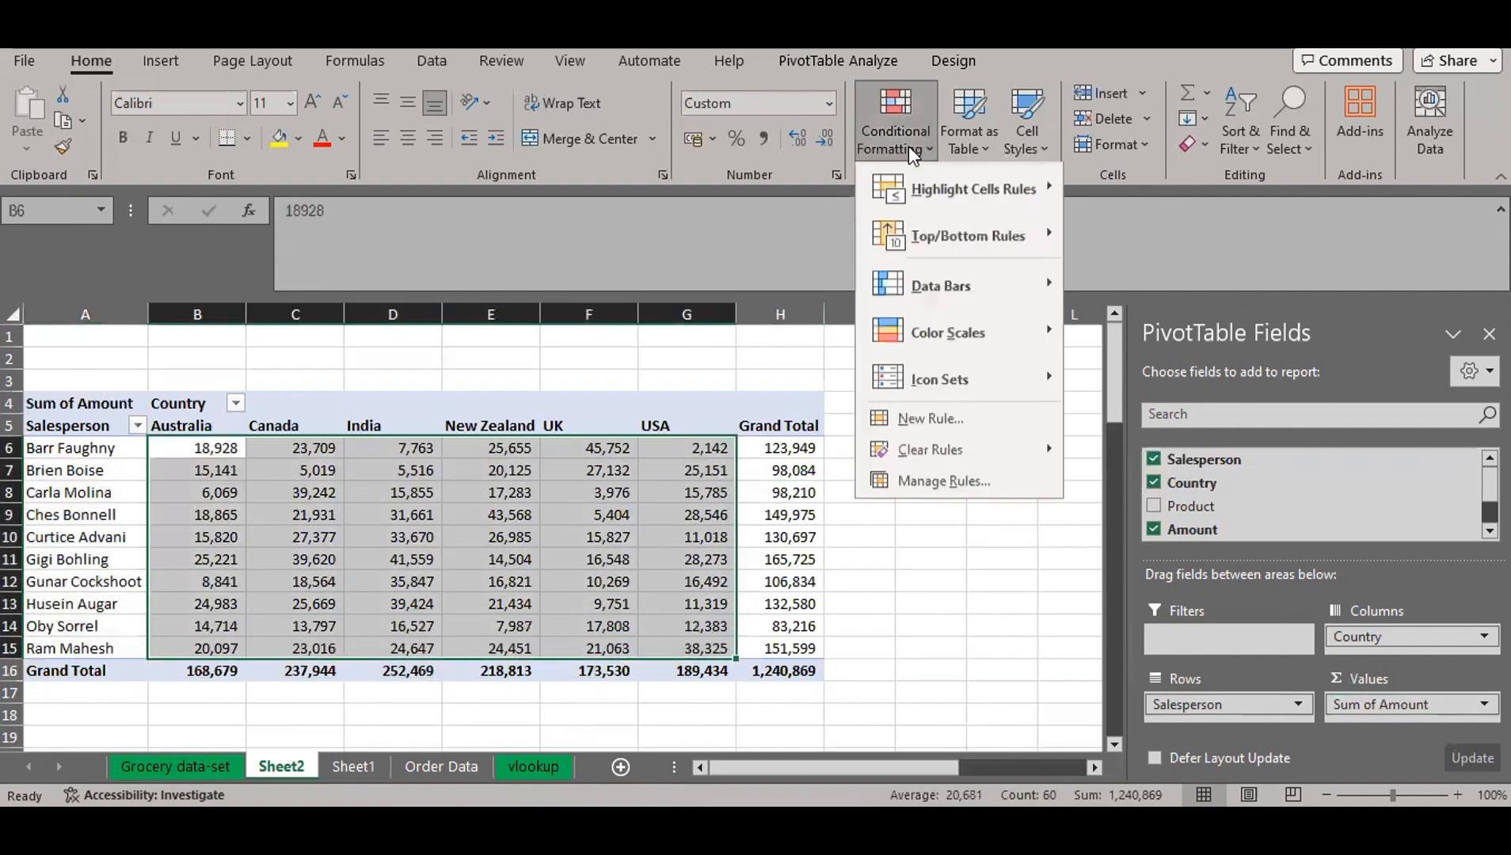
{"action": "mouse_move", "coordinate": [982, 337]}
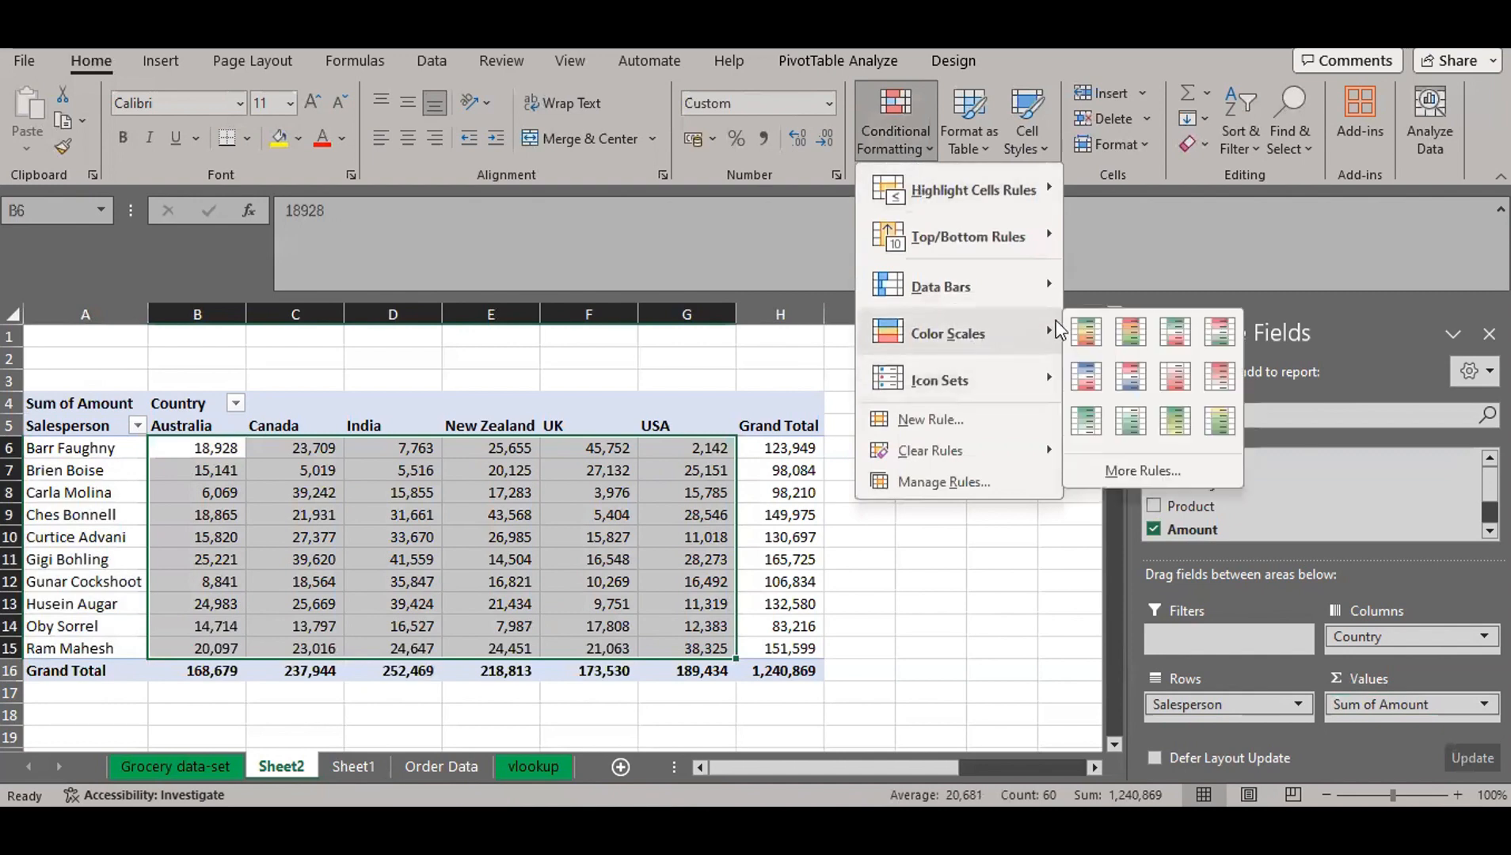
{"action": "left_click", "coordinate": [1086, 333]}
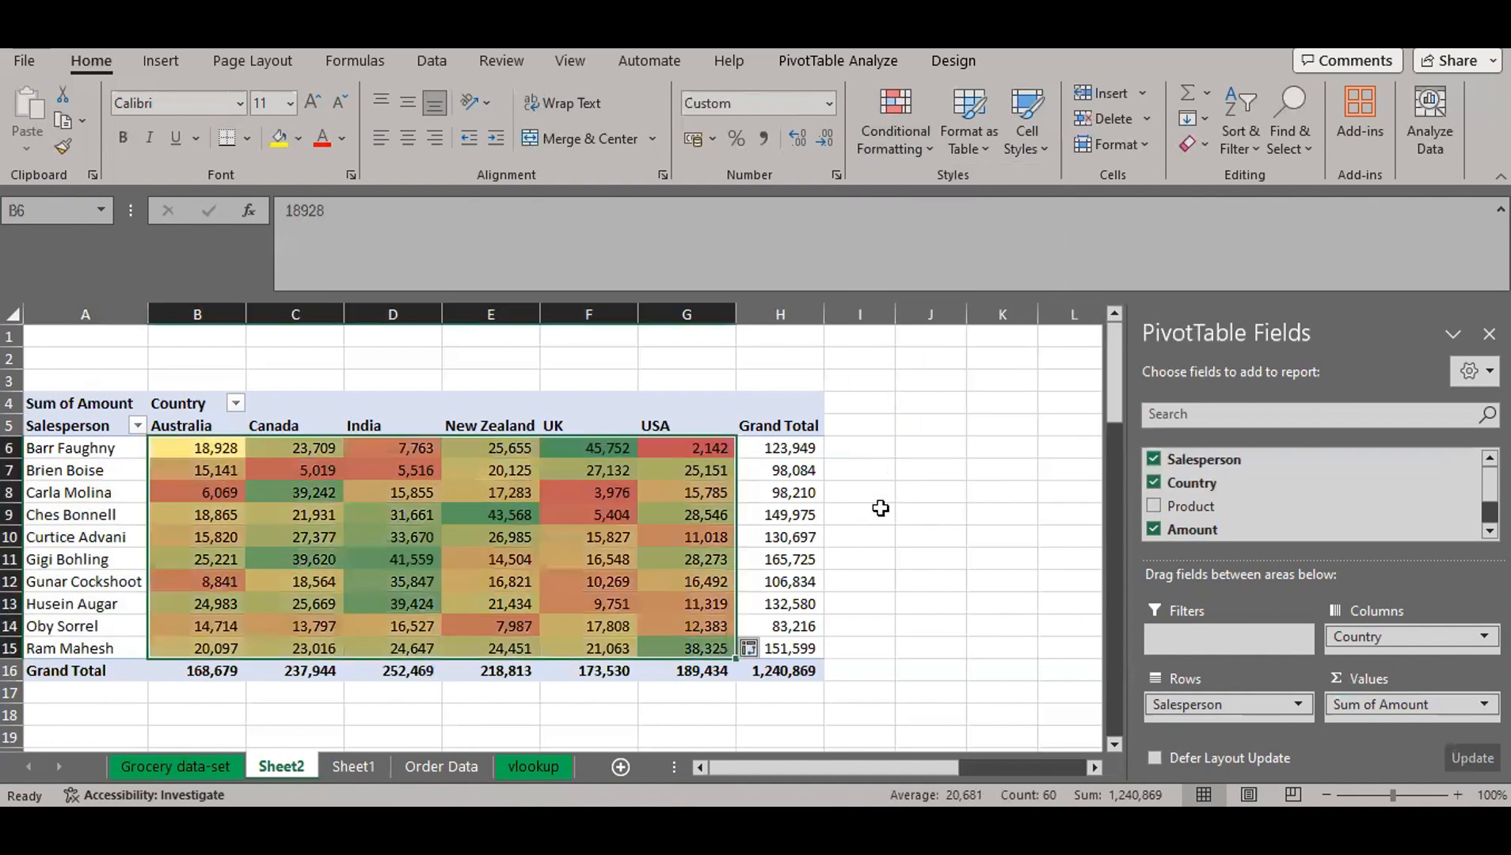
- Examine the color-scaled amounts in the USA and UK columns and the block of India amounts from row 9 down
{"action": "left_click", "coordinate": [680, 448]}
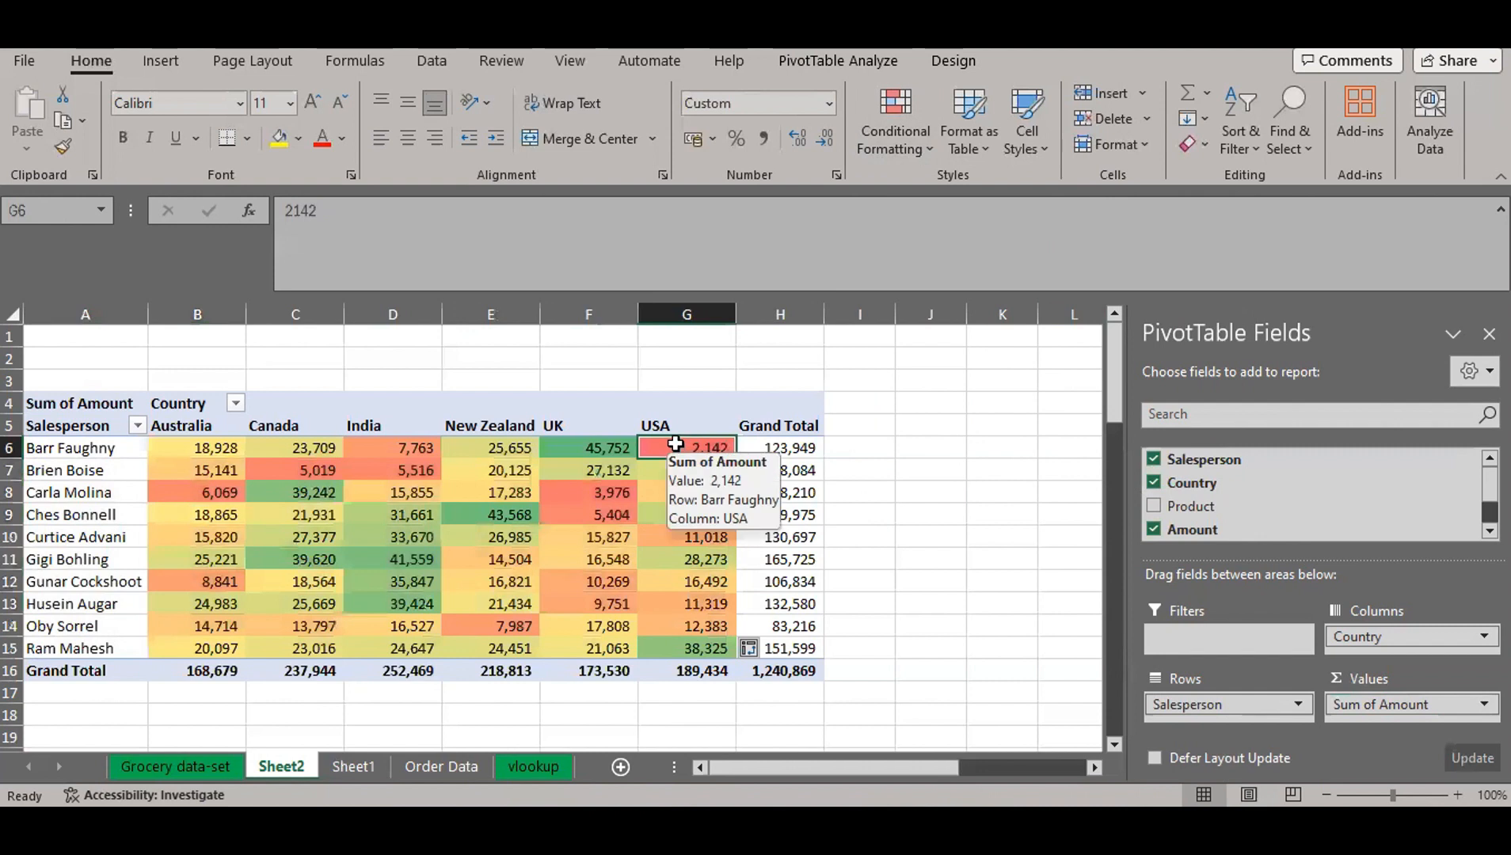
{"action": "left_click", "coordinate": [634, 487]}
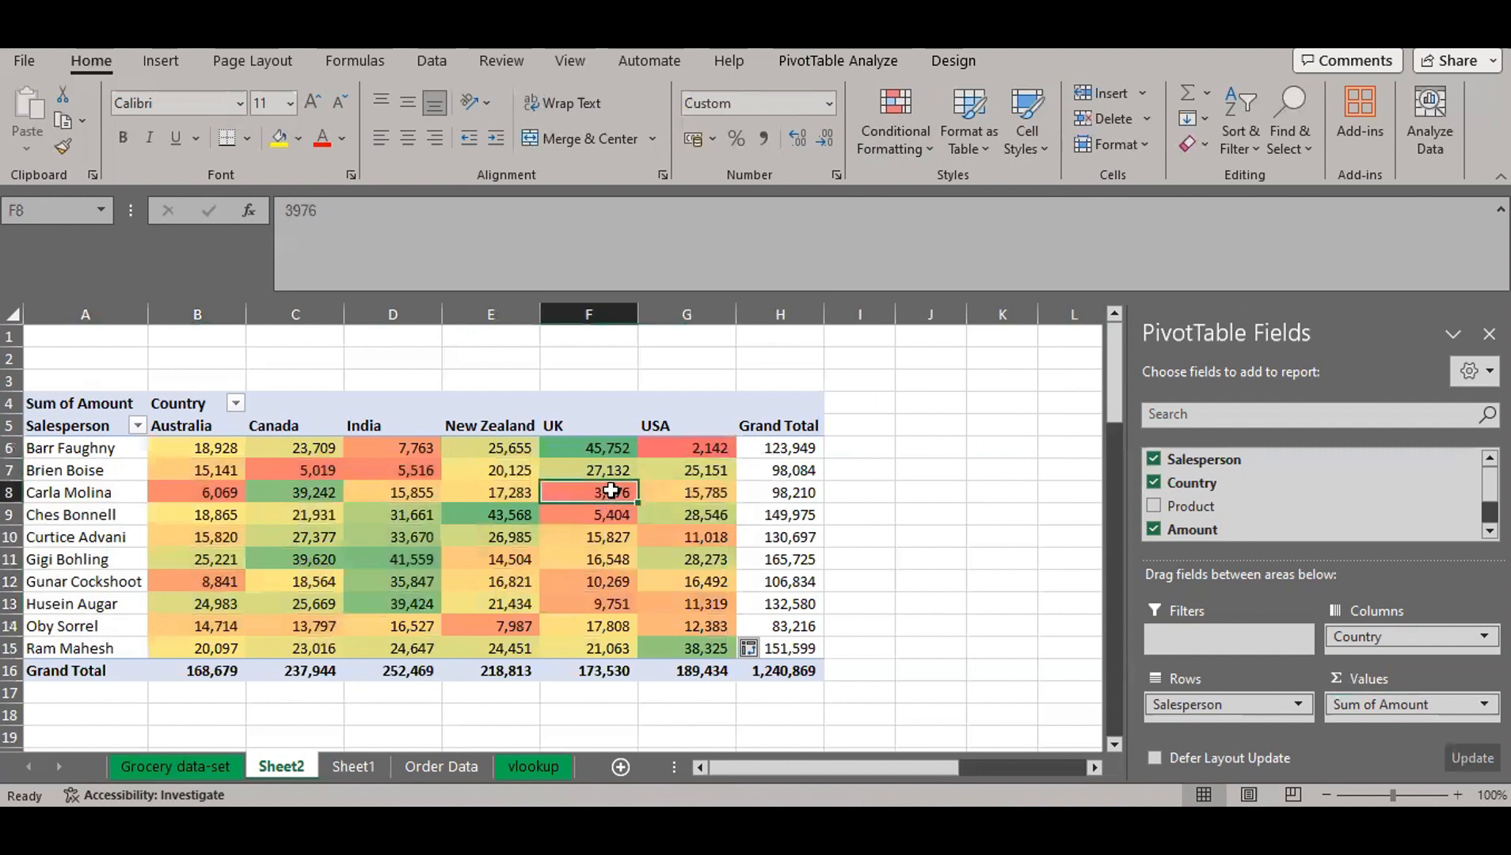
{"action": "left_click", "coordinate": [428, 473]}
{"action": "left_click_drag", "start_coordinate": [411, 513], "coordinate": [413, 606]}
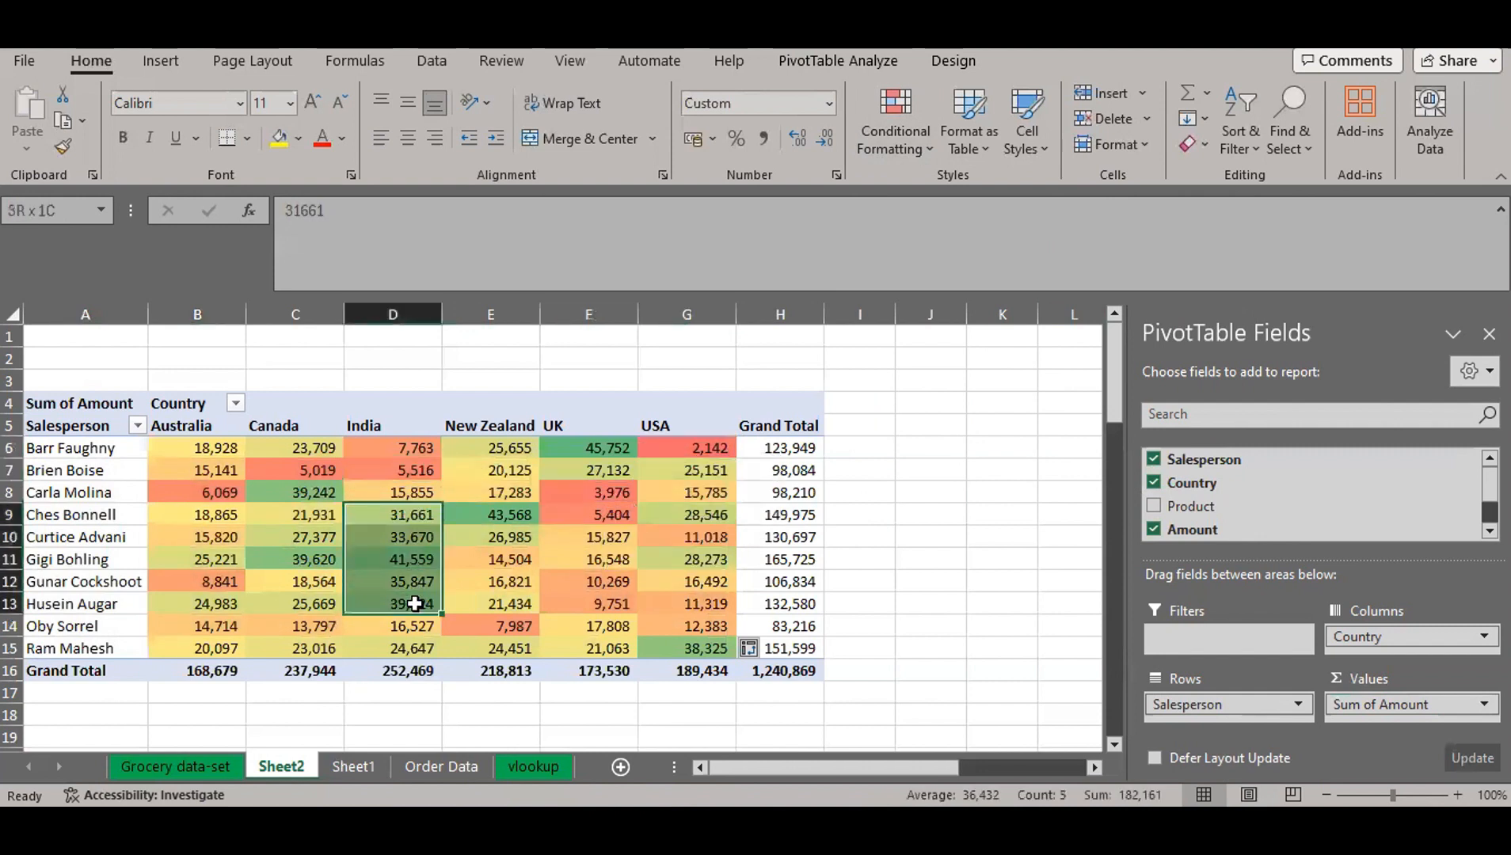
{"action": "mouse_move", "coordinate": [569, 529]}
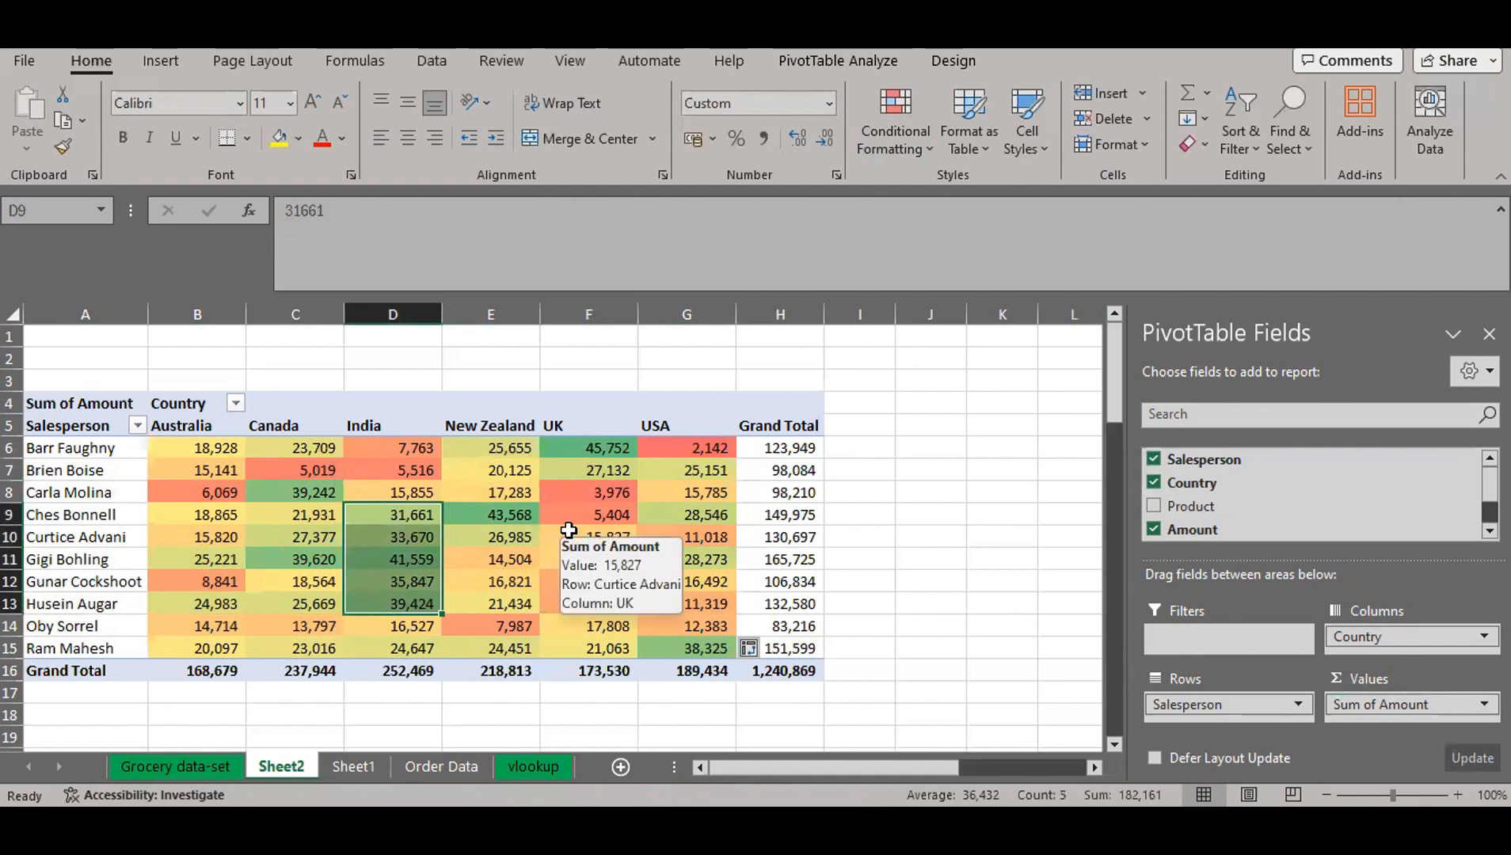
{"action": "left_click", "coordinate": [79, 431]}
{"action": "left_click", "coordinate": [668, 465]}
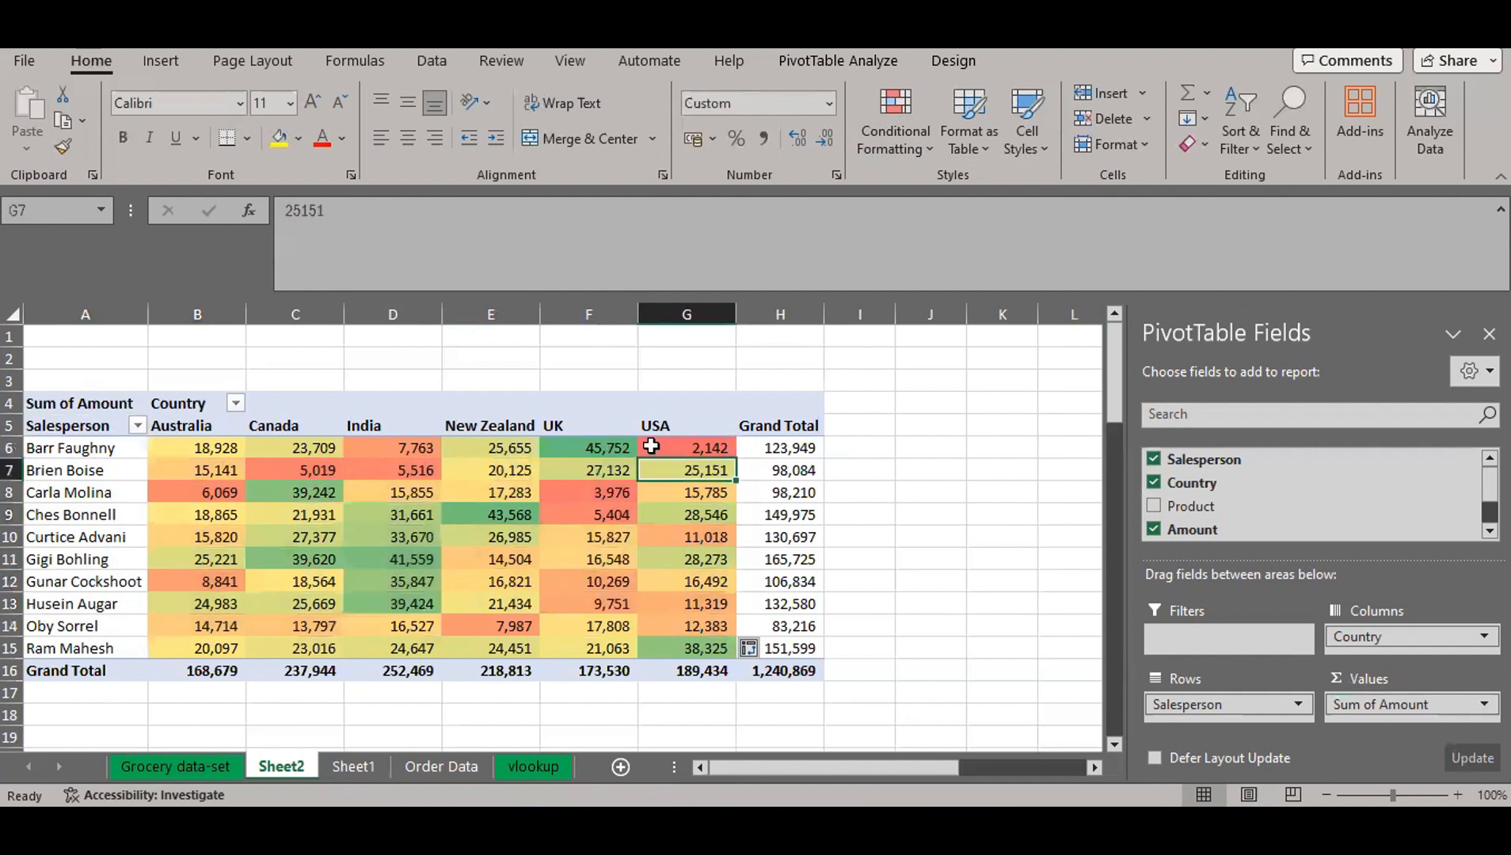
{"action": "left_click", "coordinate": [585, 491]}
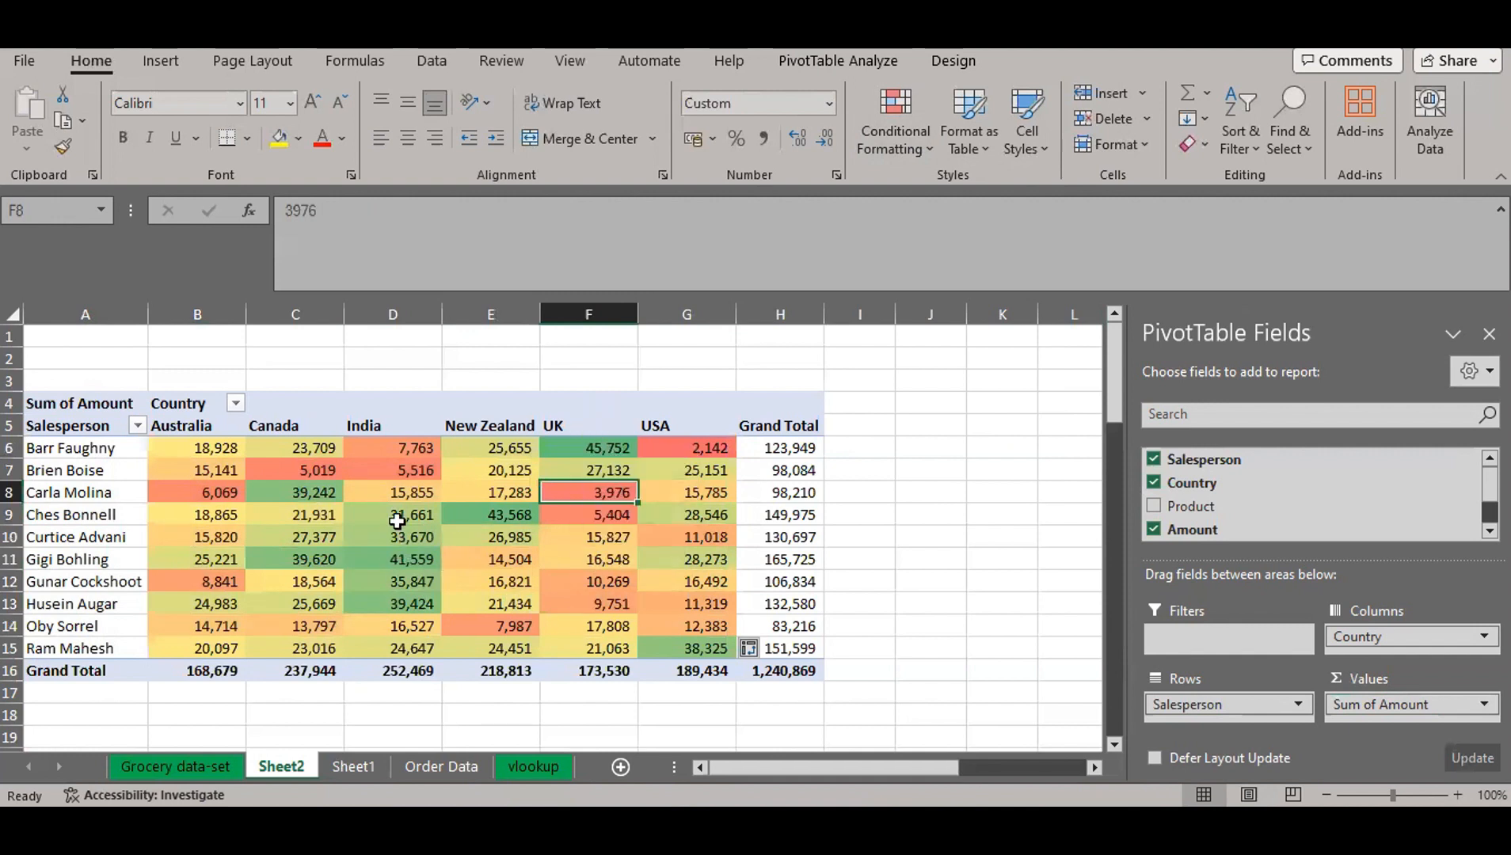
{"action": "left_click_drag", "start_coordinate": [397, 522], "coordinate": [402, 581]}
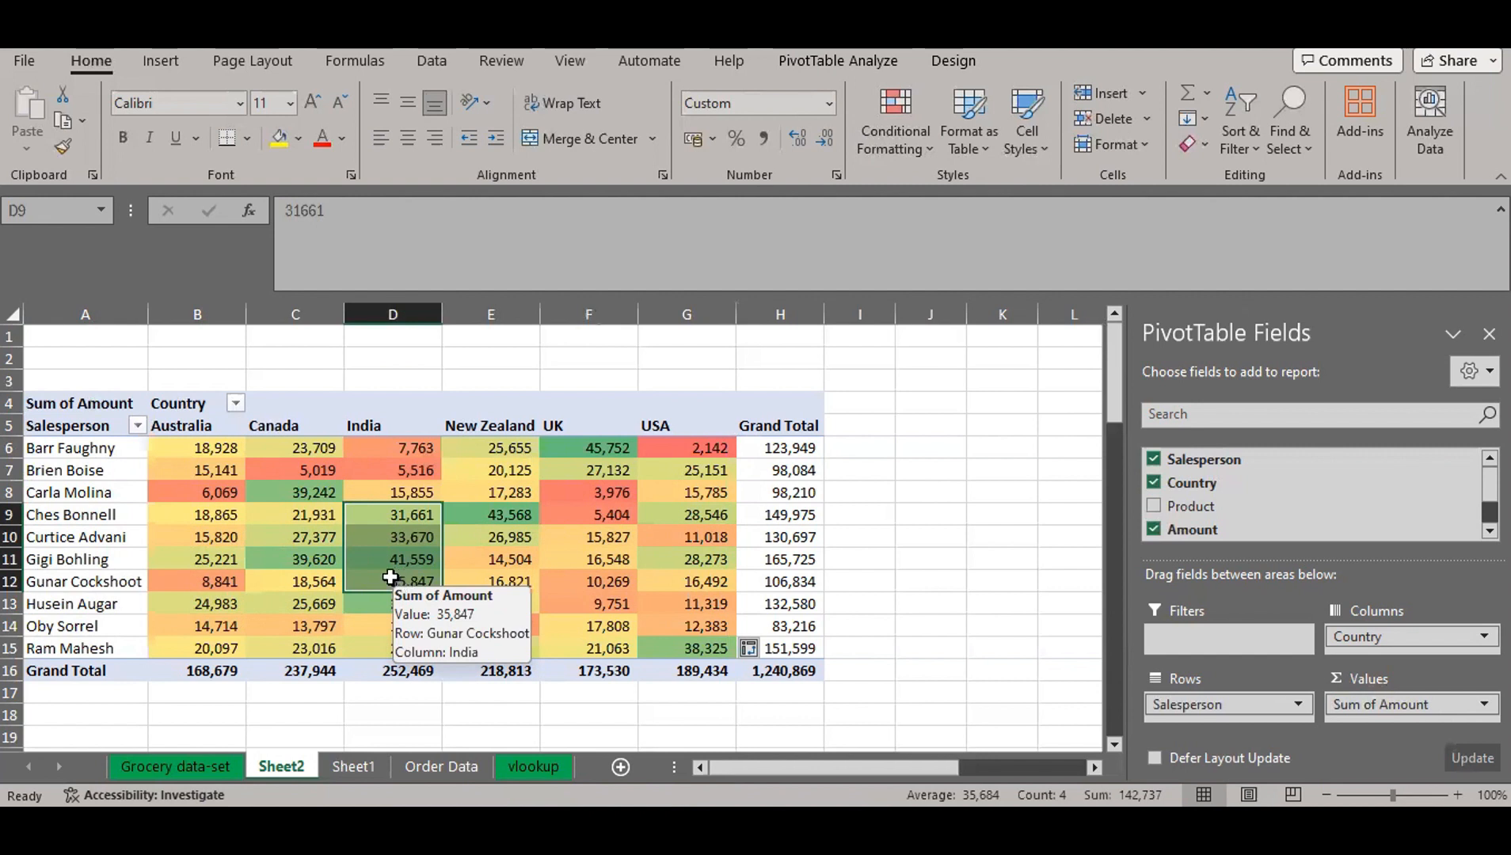
- Handwrite a red annotation on the screen above the pivot table with the drawing pen
{"action": "key", "text": "ctrl+2"}
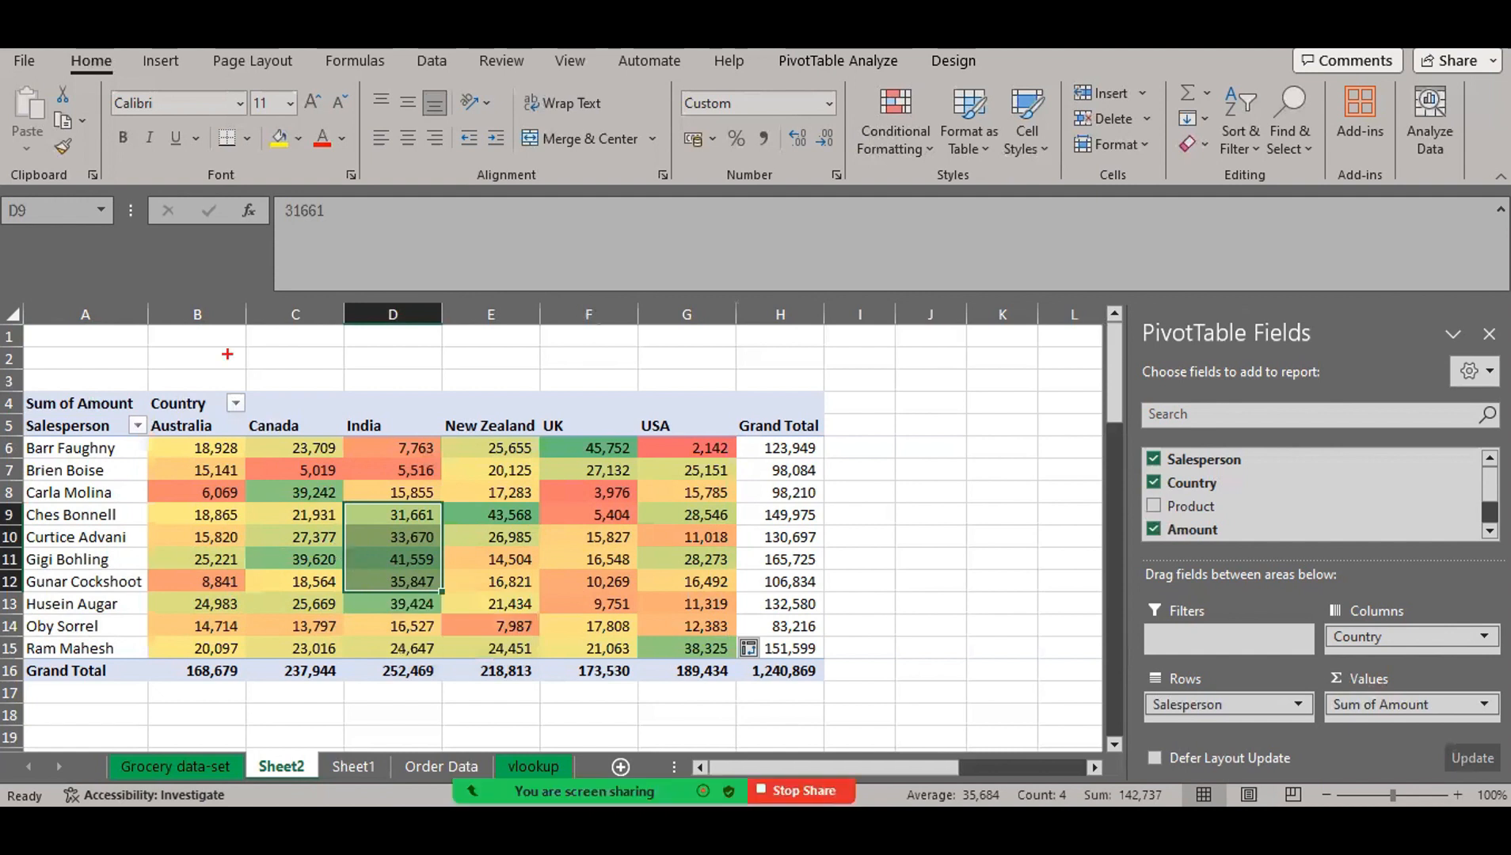
{"action": "mouse_move", "coordinate": [218, 339]}
{"action": "left_mouse_down"}
{"action": "mouse_move", "coordinate": [164, 353]}
{"action": "mouse_move", "coordinate": [270, 359]}
{"action": "mouse_move", "coordinate": [321, 392]}
{"action": "mouse_move", "coordinate": [735, 380]}
{"action": "mouse_move", "coordinate": [856, 394]}
{"action": "left_mouse_up"}
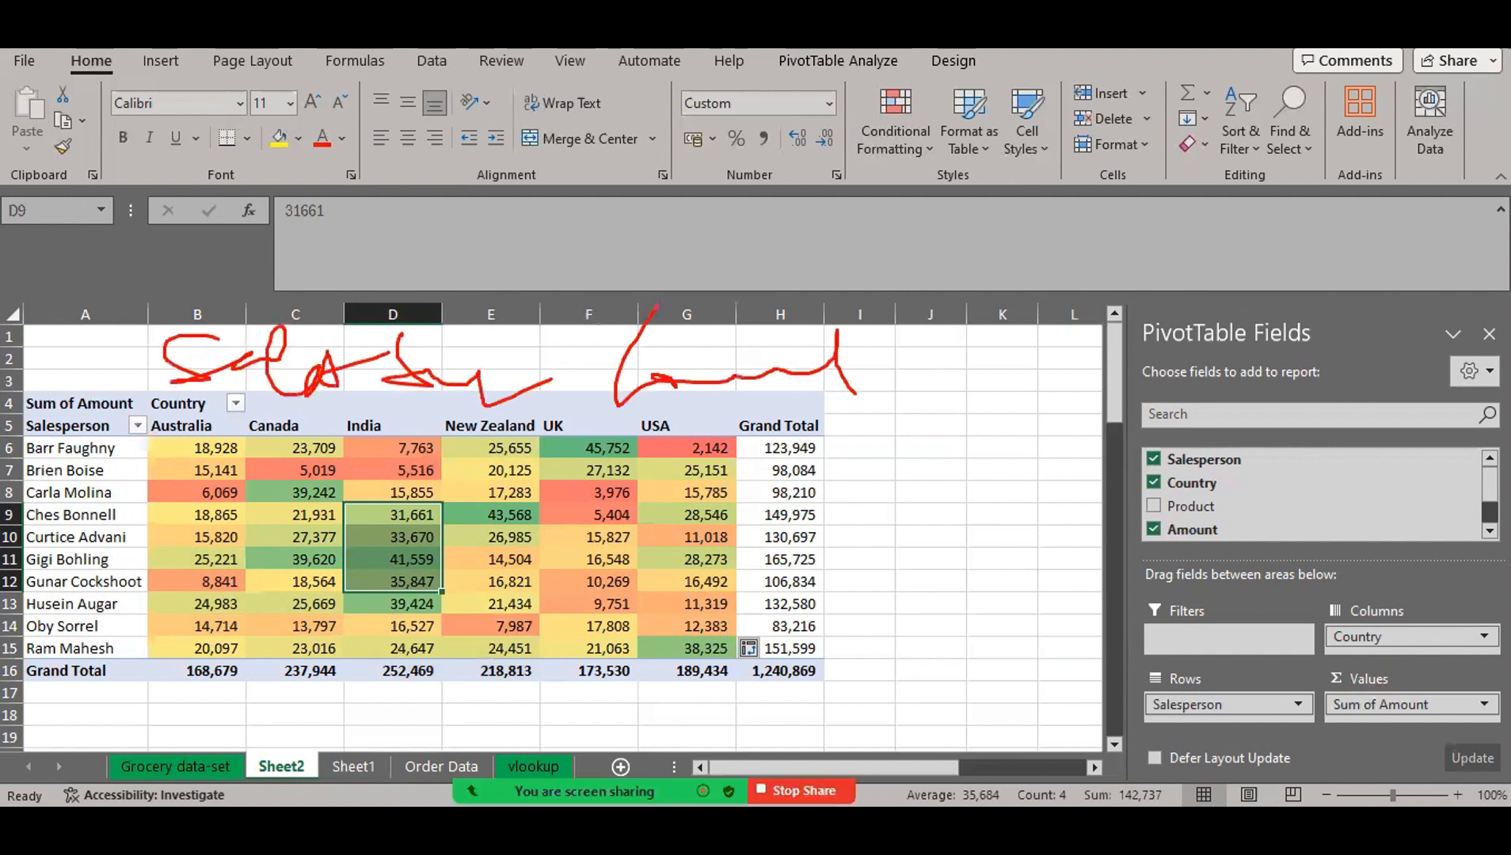
- Clear the handwritten annotation and replace Salesperson with Product in the pivot table's rows
{"action": "key", "text": "Escape"}
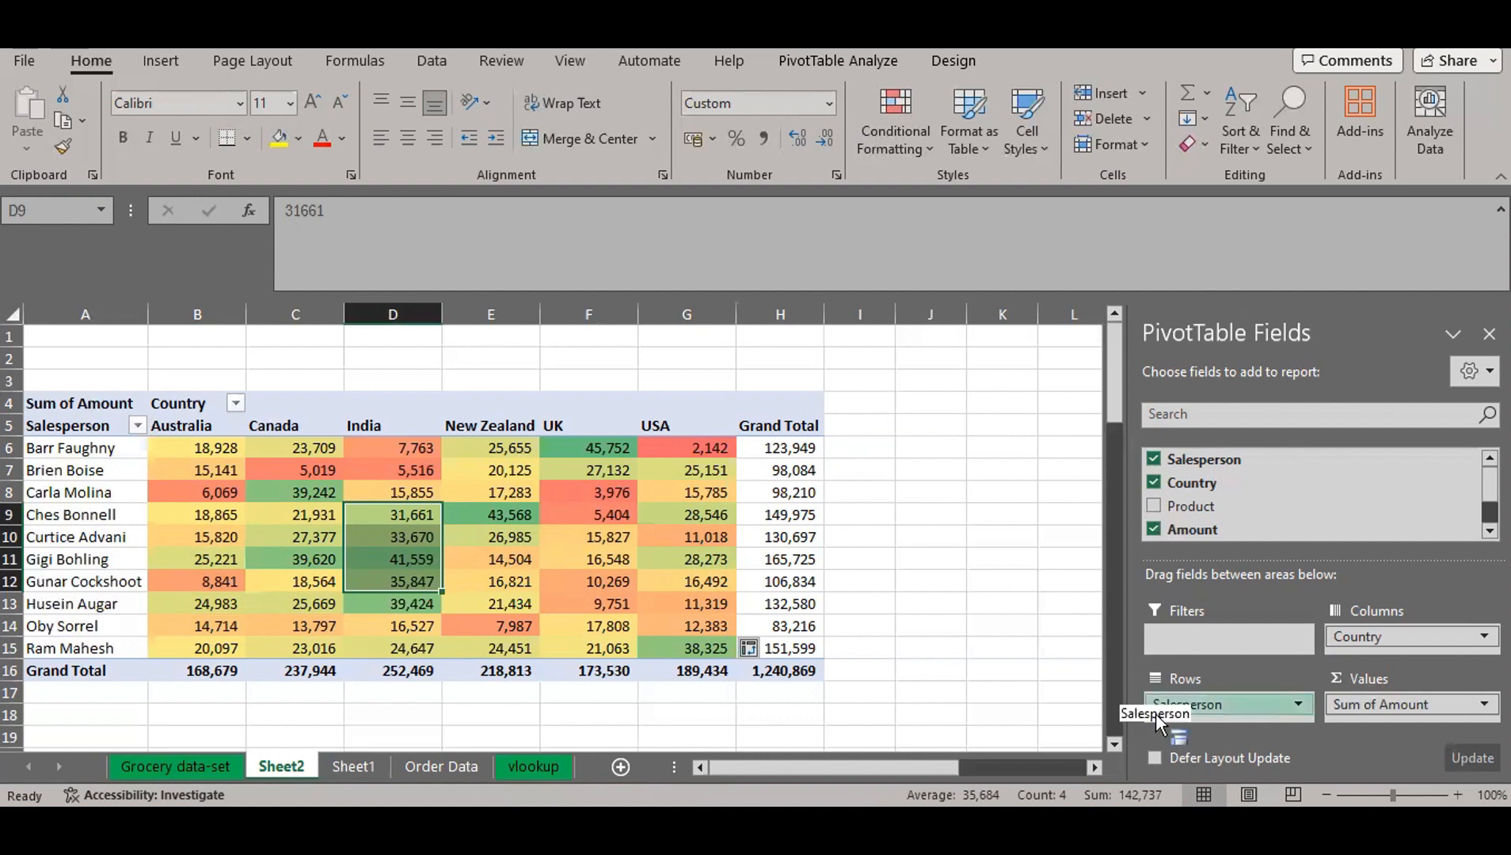
{"action": "left_click_drag", "start_coordinate": [1034, 653], "coordinate": [1035, 652]}
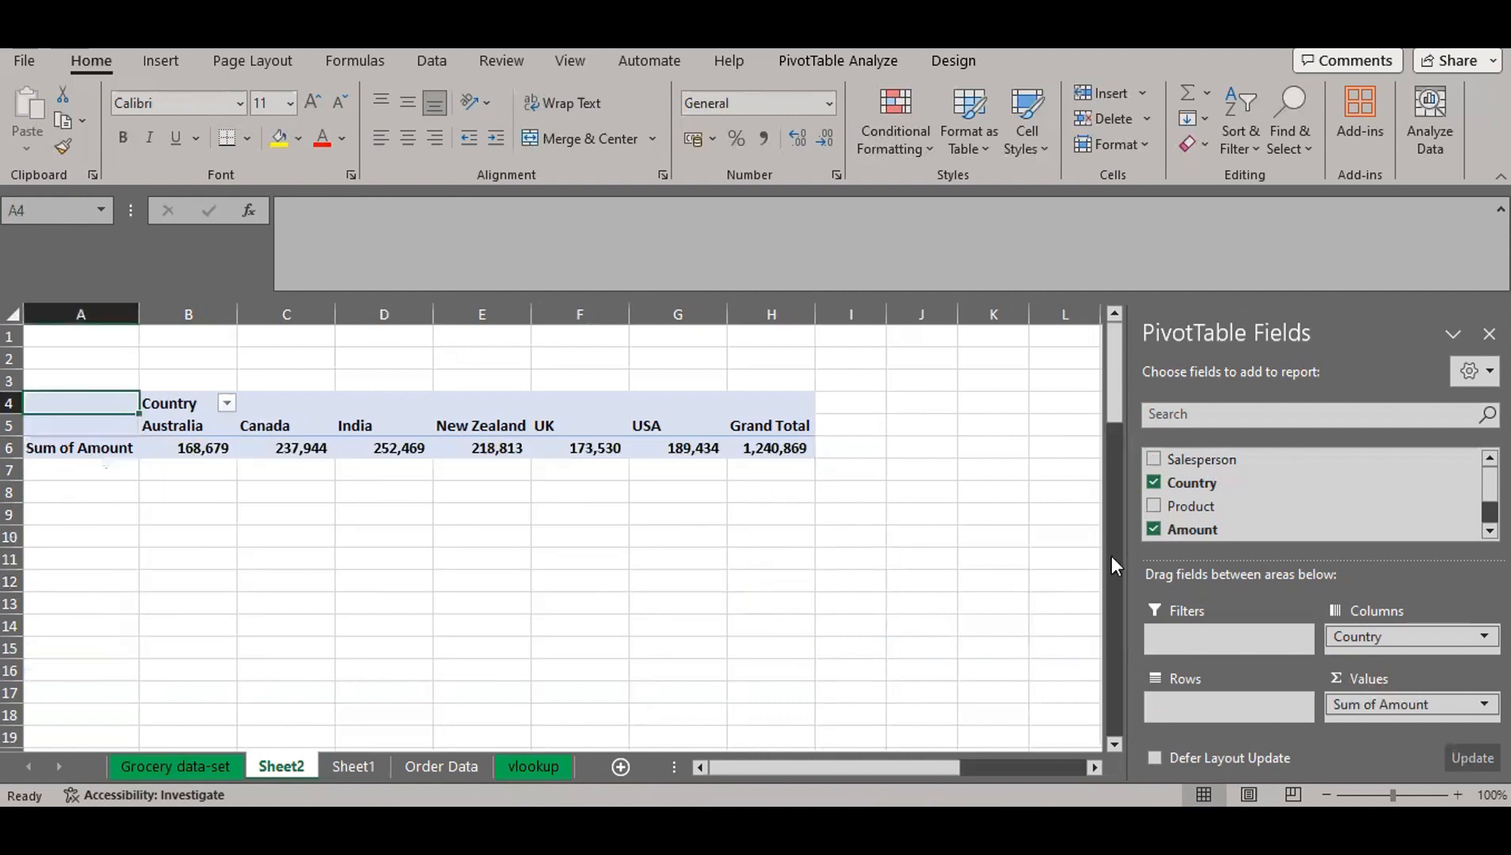
{"action": "left_click_drag", "start_coordinate": [1193, 511], "coordinate": [1190, 705]}
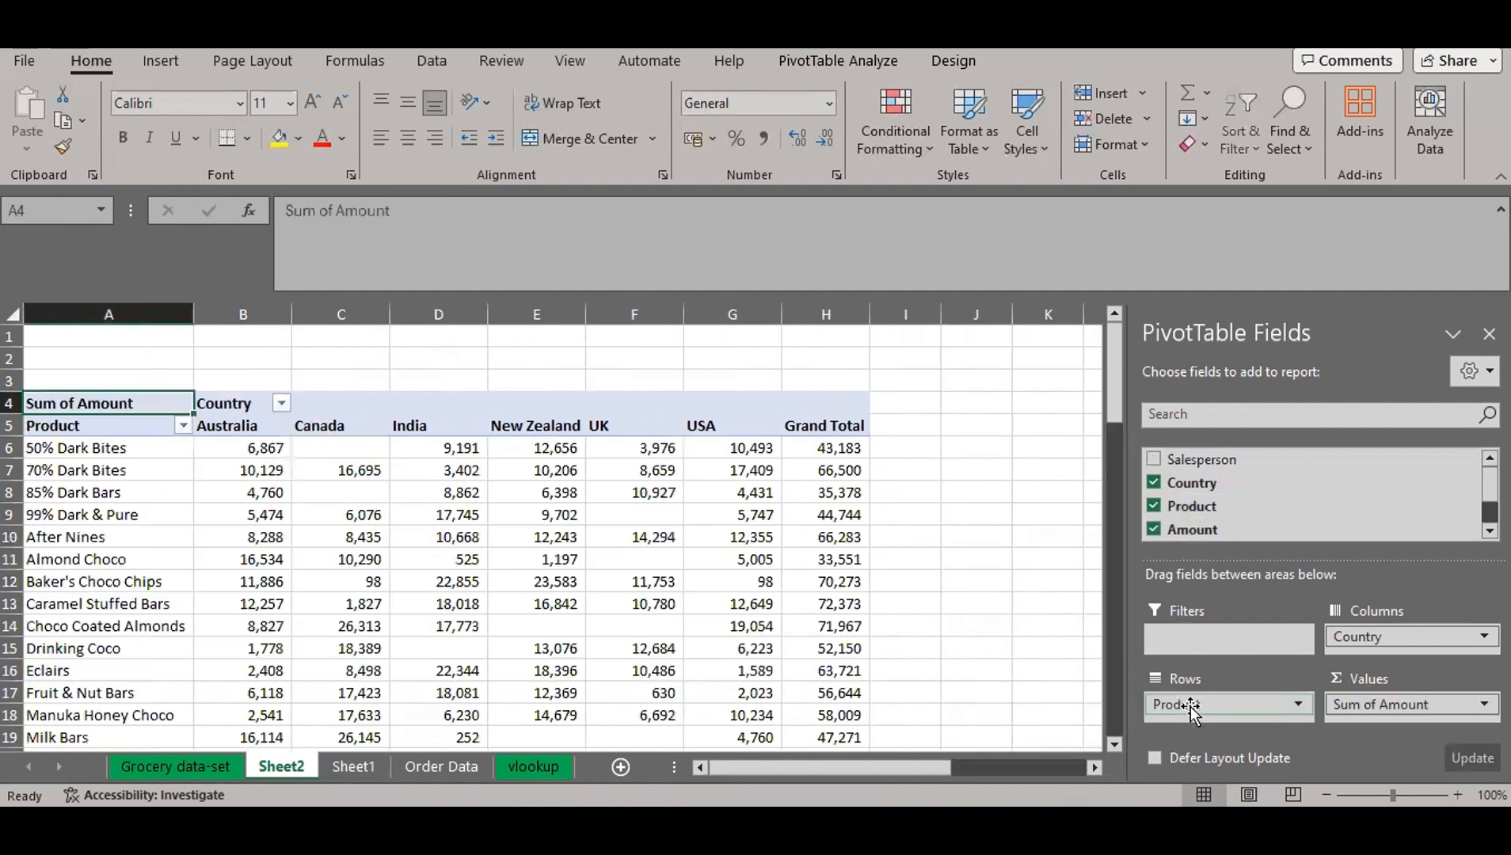
- Apply the green-yellow-red color scale to the product amounts by country in B6:G27
{"action": "mouse_move", "coordinate": [1108, 412]}
{"action": "left_mouse_down"}
{"action": "mouse_move", "coordinate": [1114, 469]}
{"action": "mouse_move", "coordinate": [1115, 413]}
{"action": "left_mouse_up"}
{"action": "left_click_drag", "start_coordinate": [265, 400], "coordinate": [714, 682]}
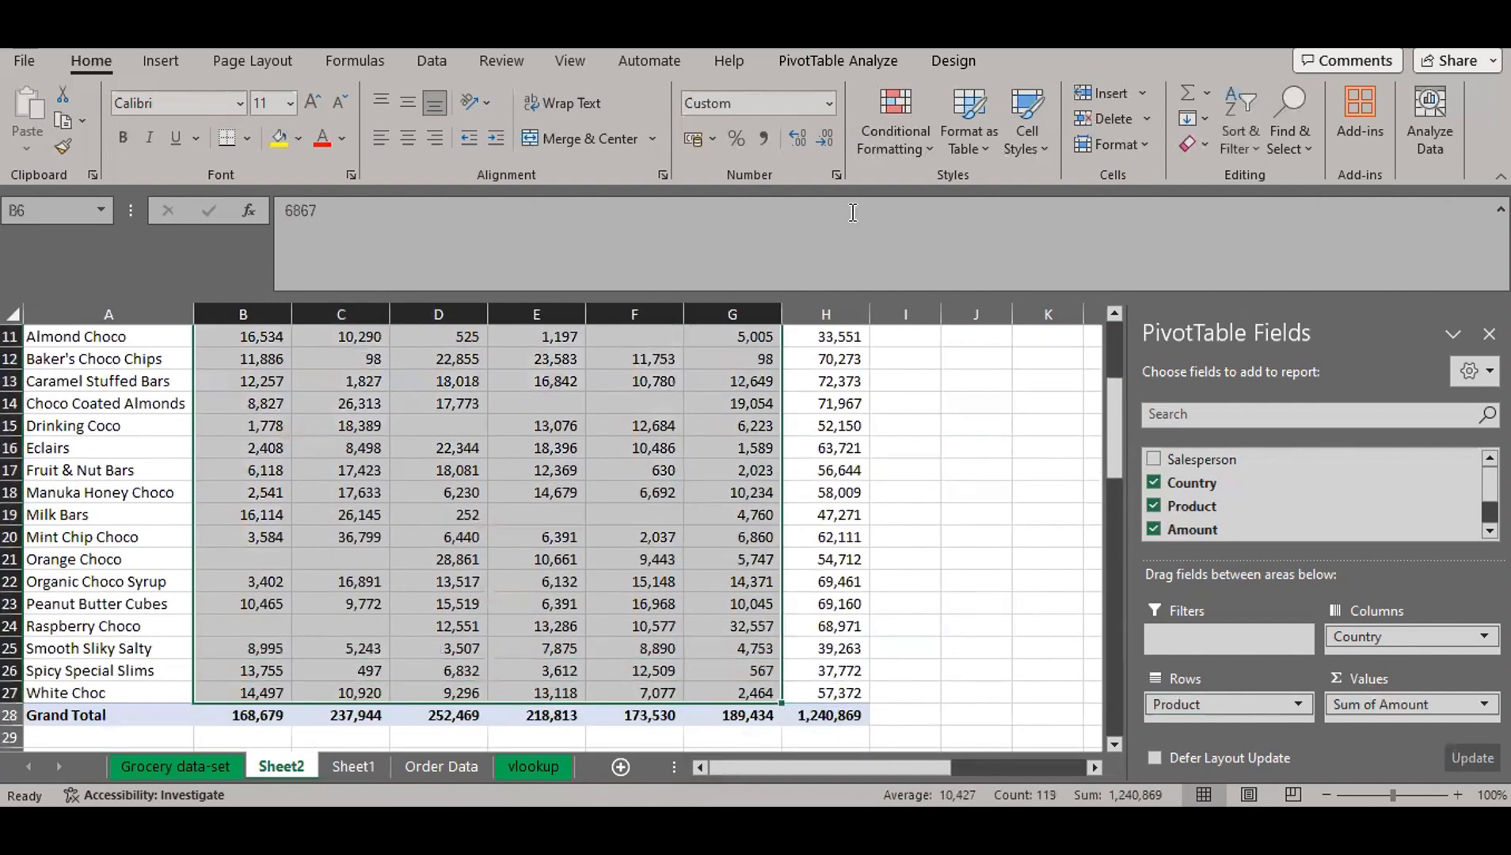
{"action": "left_click", "coordinate": [886, 150]}
{"action": "mouse_move", "coordinate": [955, 335]}
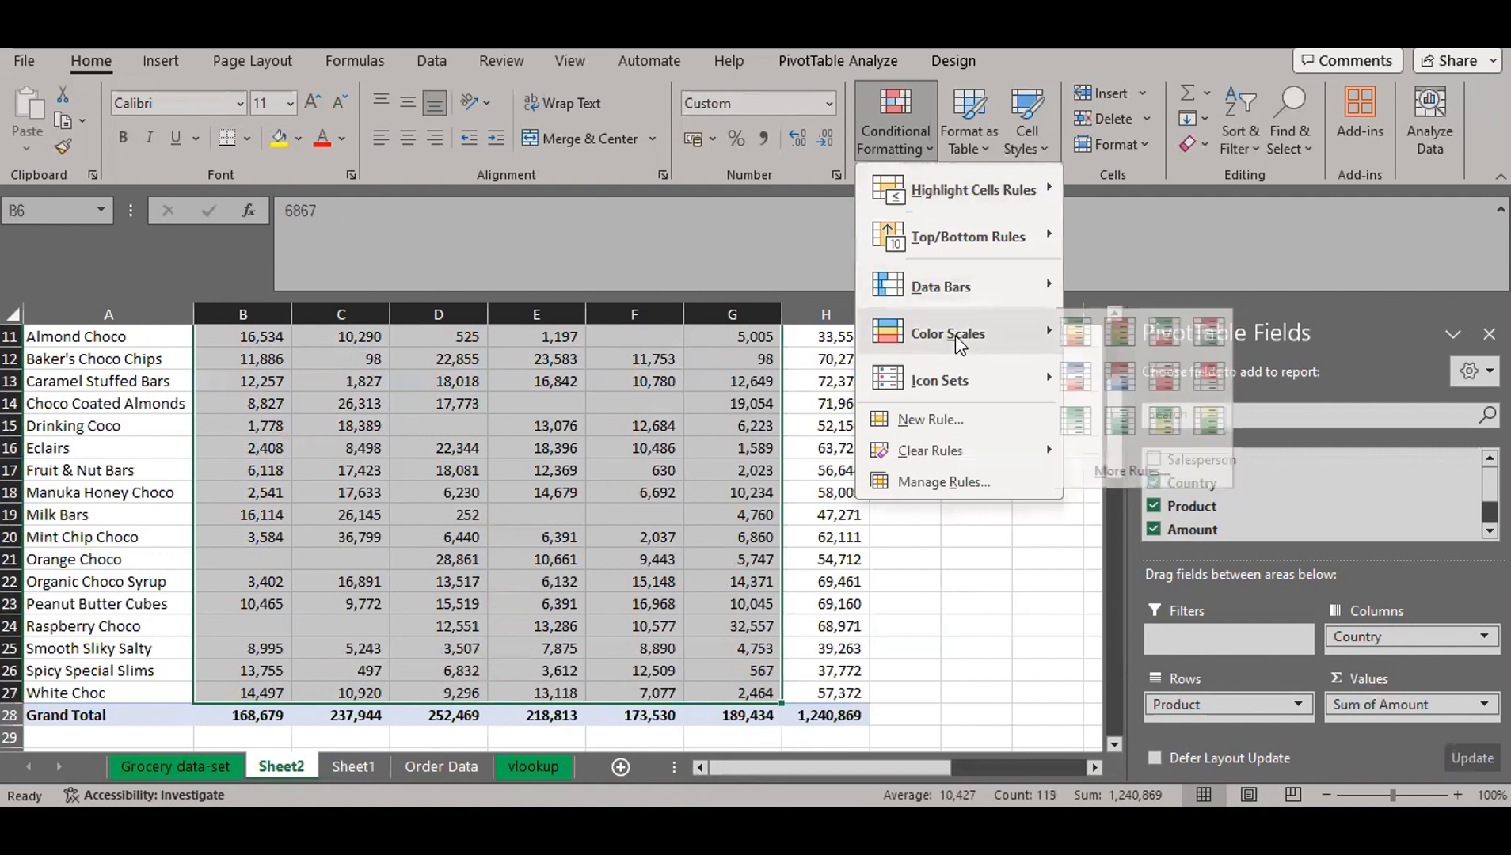
{"action": "left_click", "coordinate": [1085, 328]}
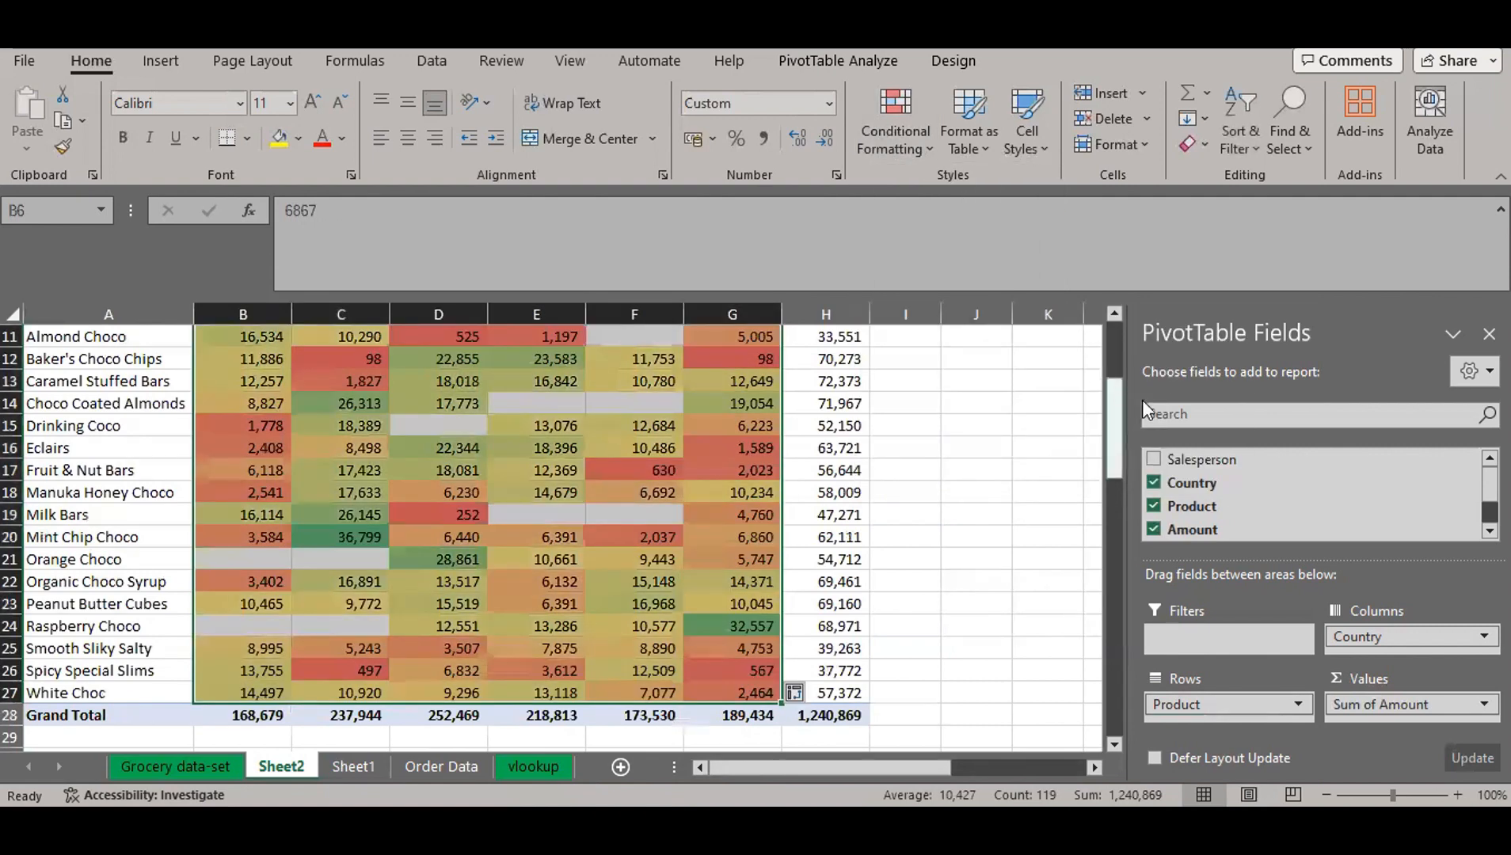
- Examine the color-scaled product amounts across all countries, including empty cells, low values and the Raspberry Choco amount in the USA
{"action": "left_click_drag", "start_coordinate": [1120, 418], "coordinate": [1123, 353]}
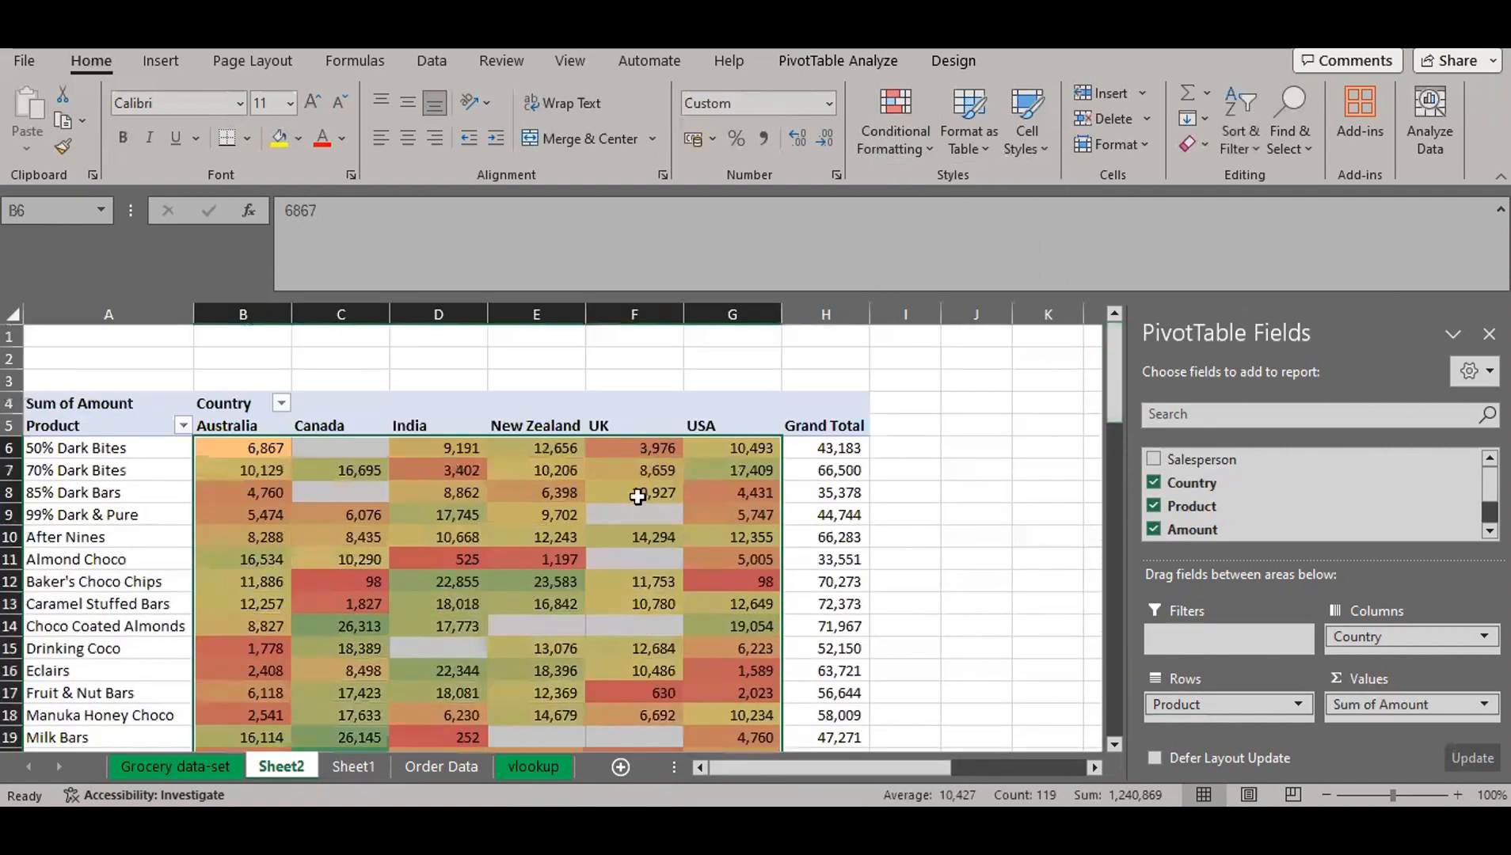
{"action": "mouse_move", "coordinate": [647, 517]}
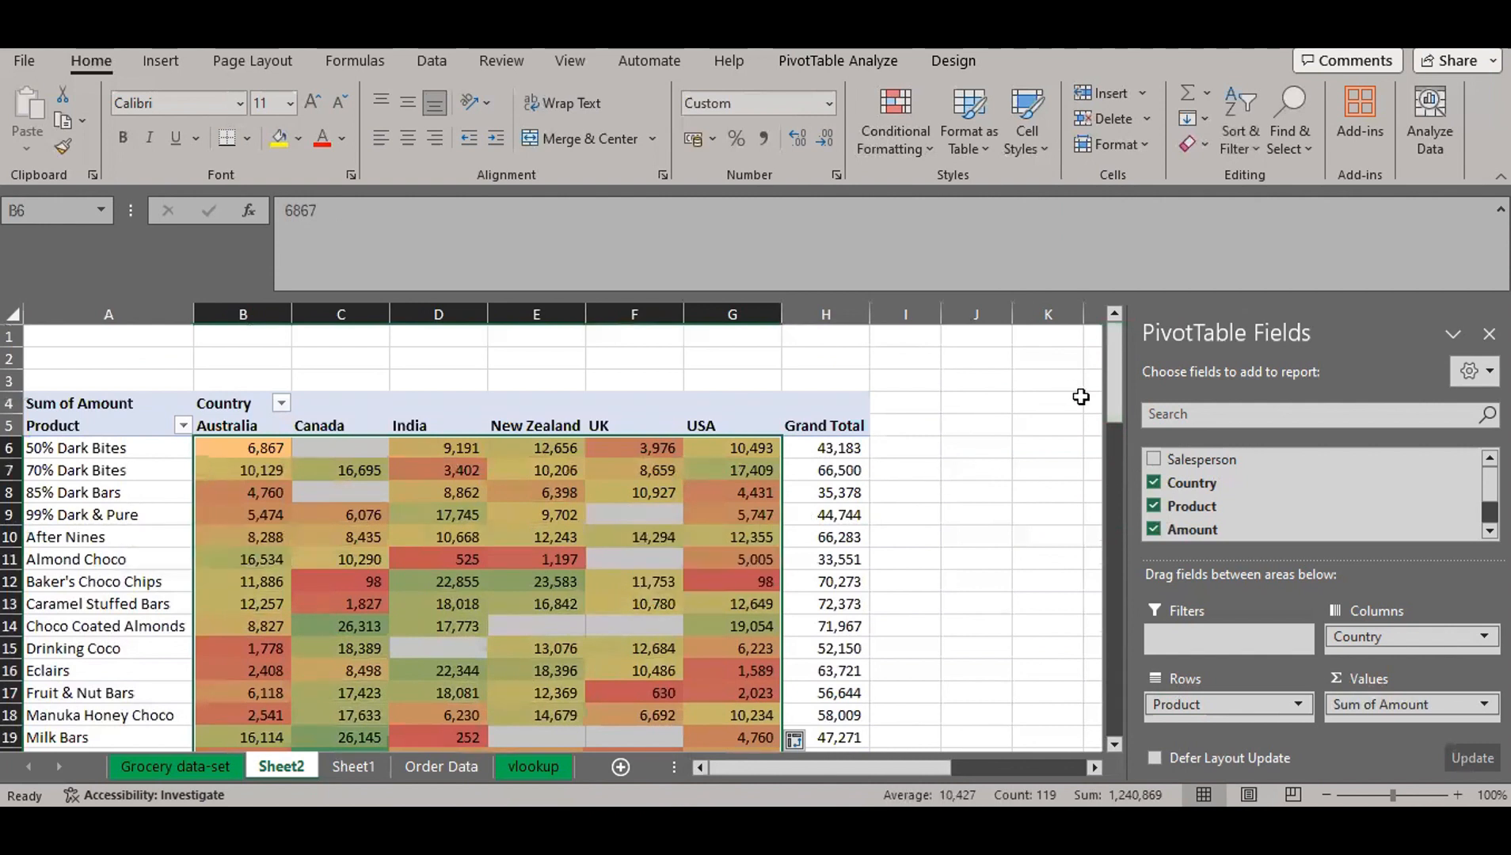
{"action": "mouse_move", "coordinate": [1114, 395]}
{"action": "left_mouse_down"}
{"action": "mouse_move", "coordinate": [1113, 466]}
{"action": "mouse_move", "coordinate": [1109, 425]}
{"action": "left_mouse_up"}
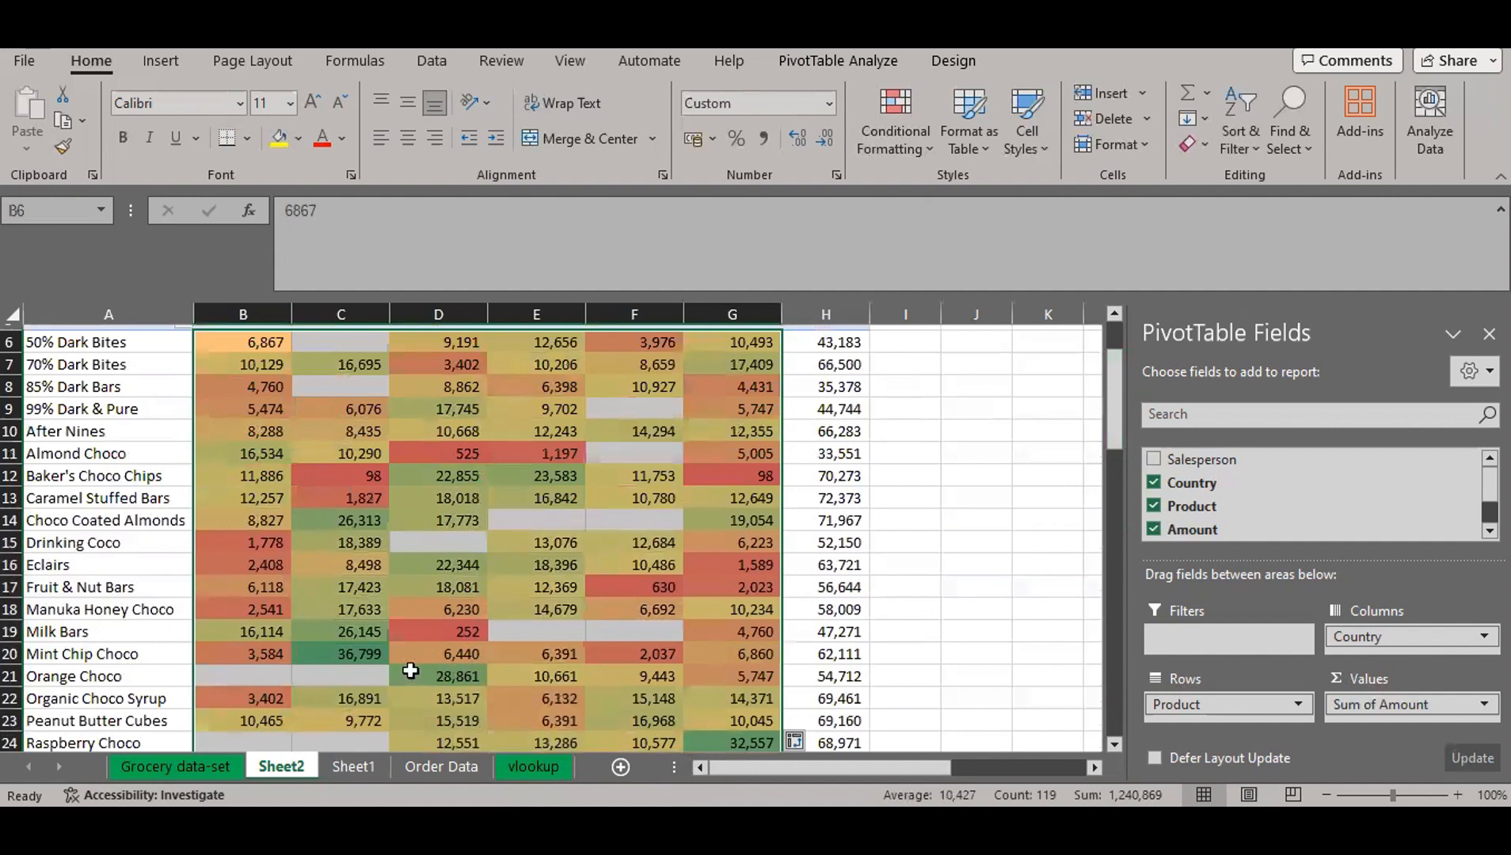
{"action": "scroll", "coordinate": [458, 592], "scroll_direction": "up", "scroll_amount": 2}
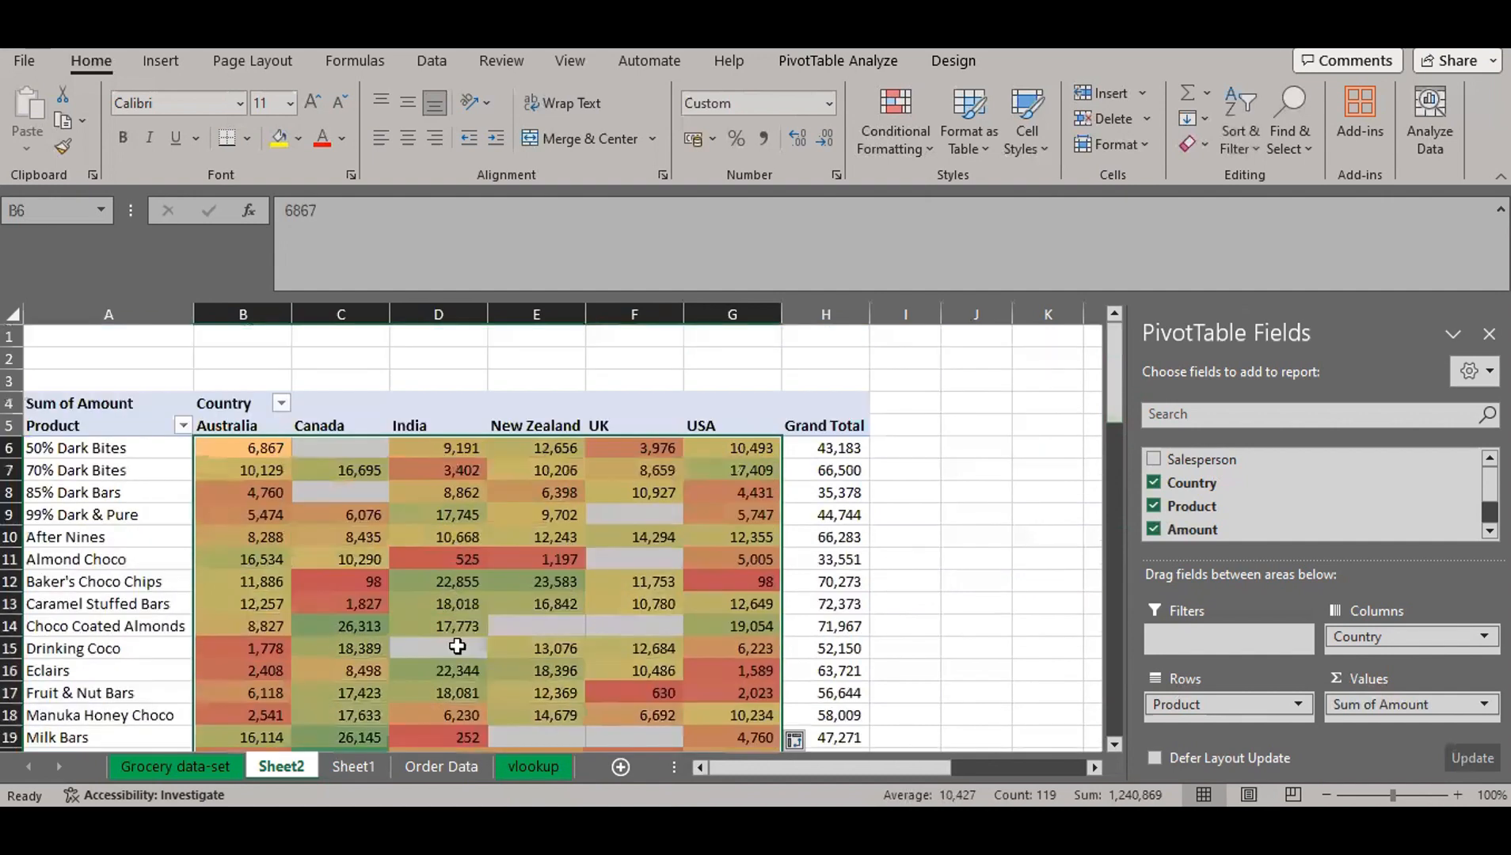
{"action": "scroll", "coordinate": [460, 648], "scroll_direction": "down", "scroll_amount": 1}
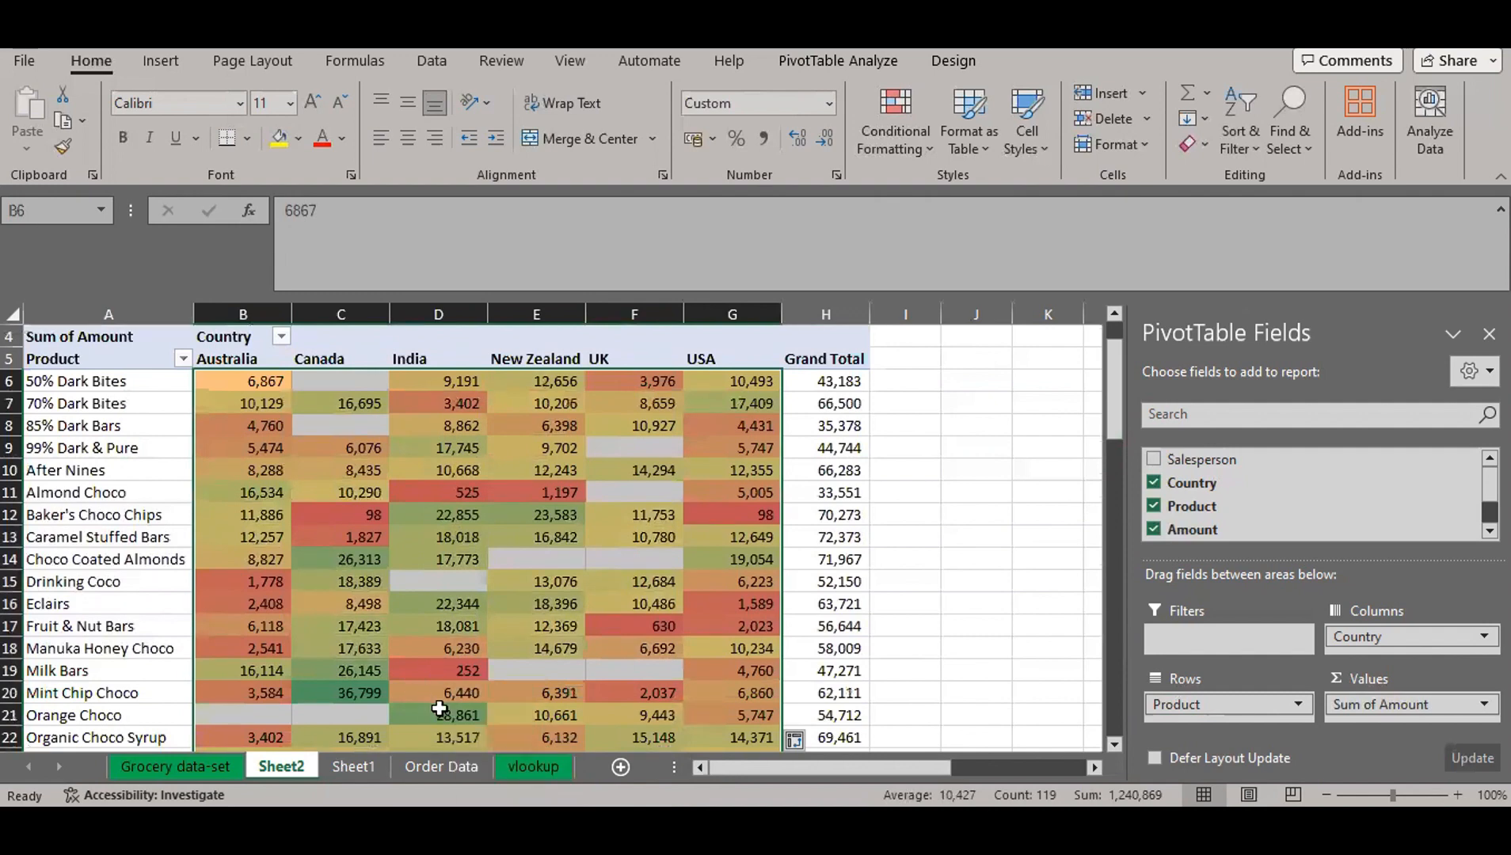
{"action": "scroll", "coordinate": [444, 705], "scroll_direction": "down", "scroll_amount": 3}
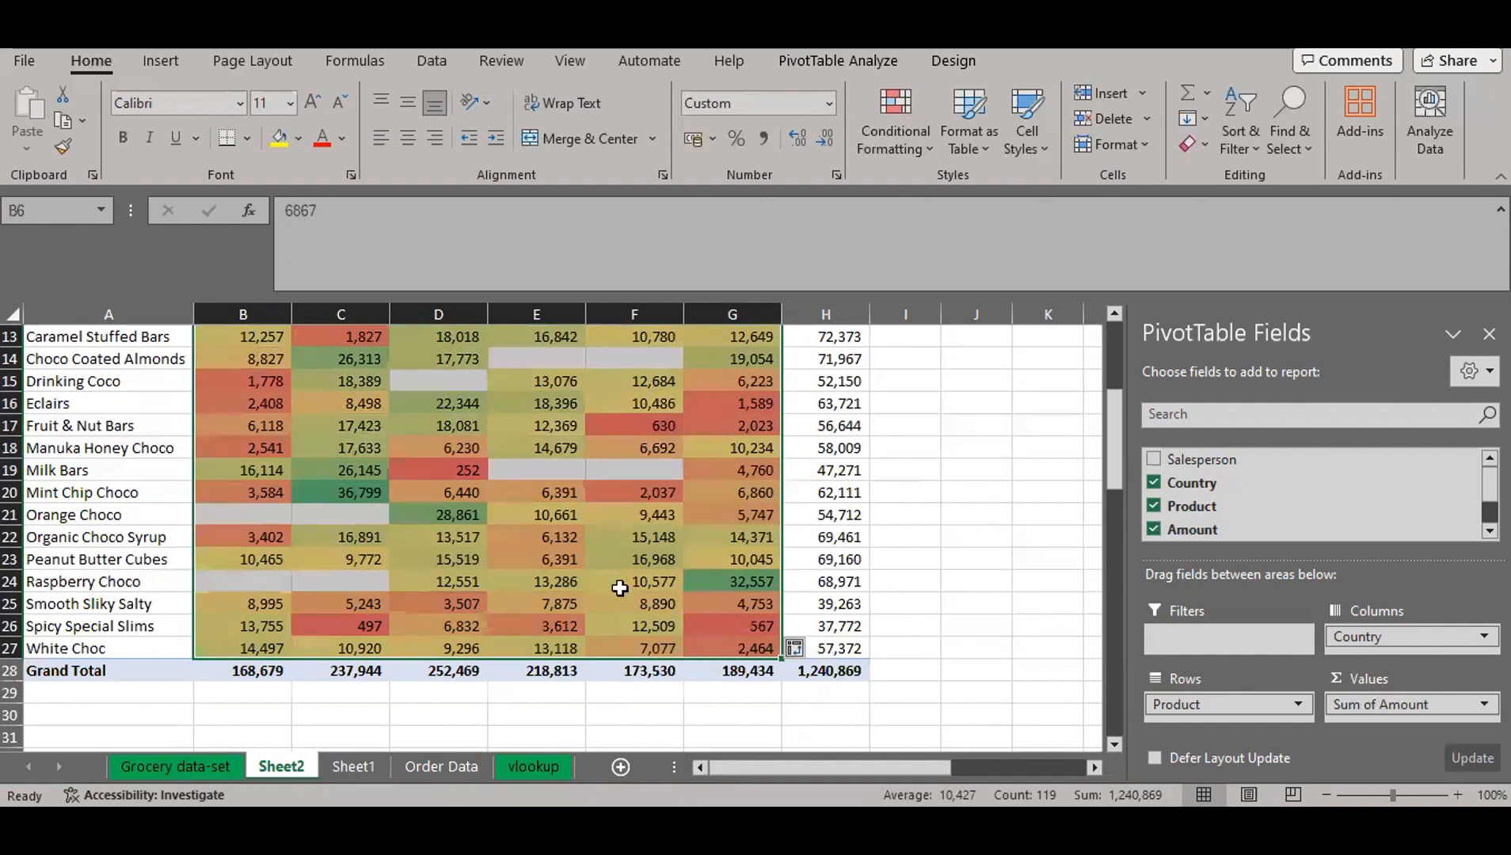
{"action": "scroll", "coordinate": [625, 591], "scroll_direction": "up", "scroll_amount": 2}
{"action": "scroll", "coordinate": [625, 590], "scroll_direction": "up", "scroll_amount": 2}
{"action": "scroll", "coordinate": [627, 585], "scroll_direction": "down", "scroll_amount": 3}
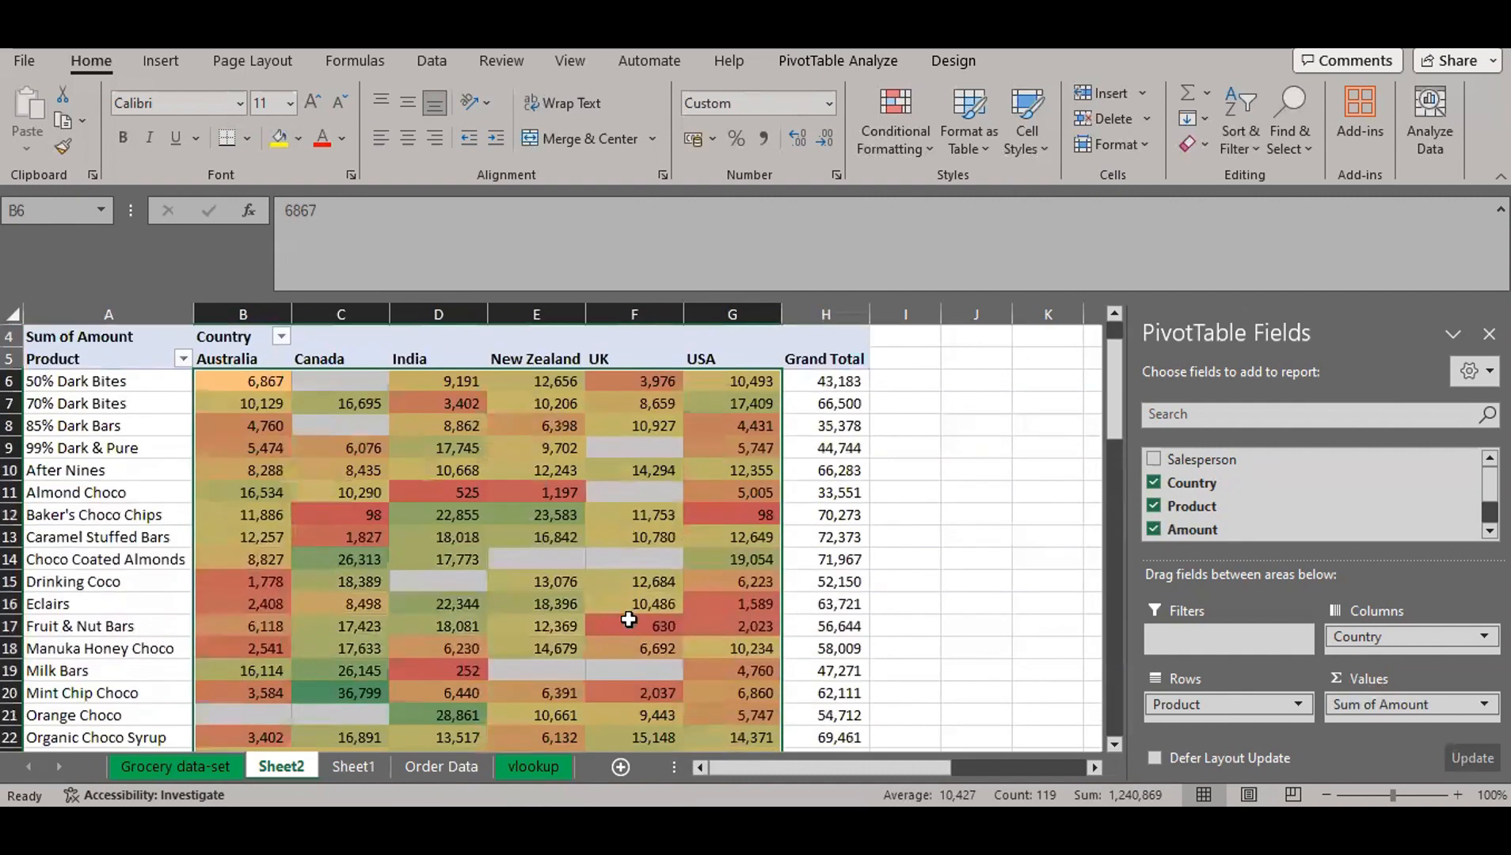
{"action": "mouse_move", "coordinate": [745, 657]}
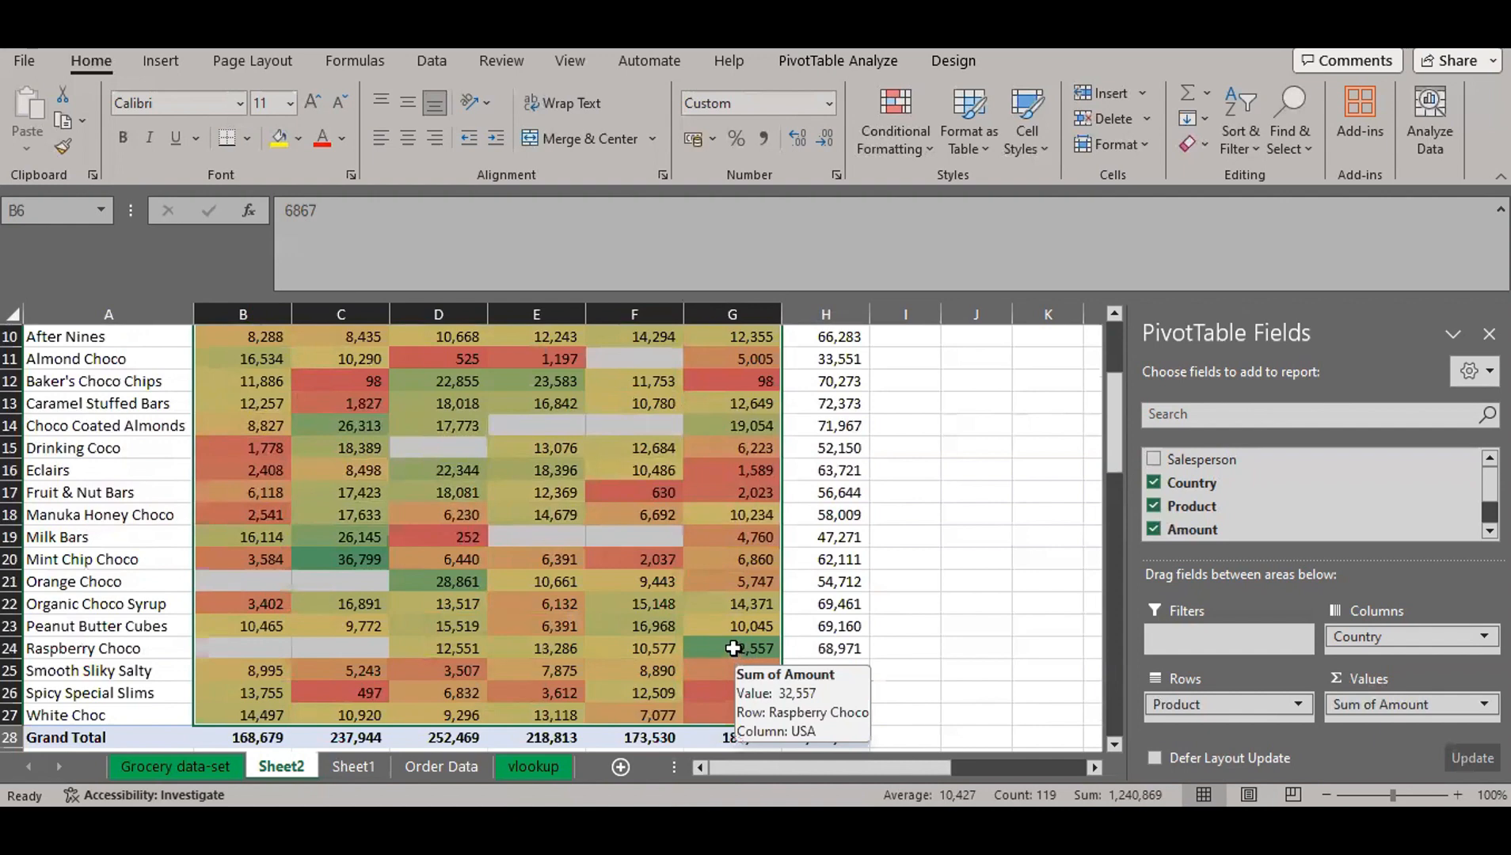
{"action": "scroll", "coordinate": [734, 649], "scroll_direction": "up", "scroll_amount": 2}
{"action": "scroll", "coordinate": [740, 662], "scroll_direction": "down", "scroll_amount": 3}
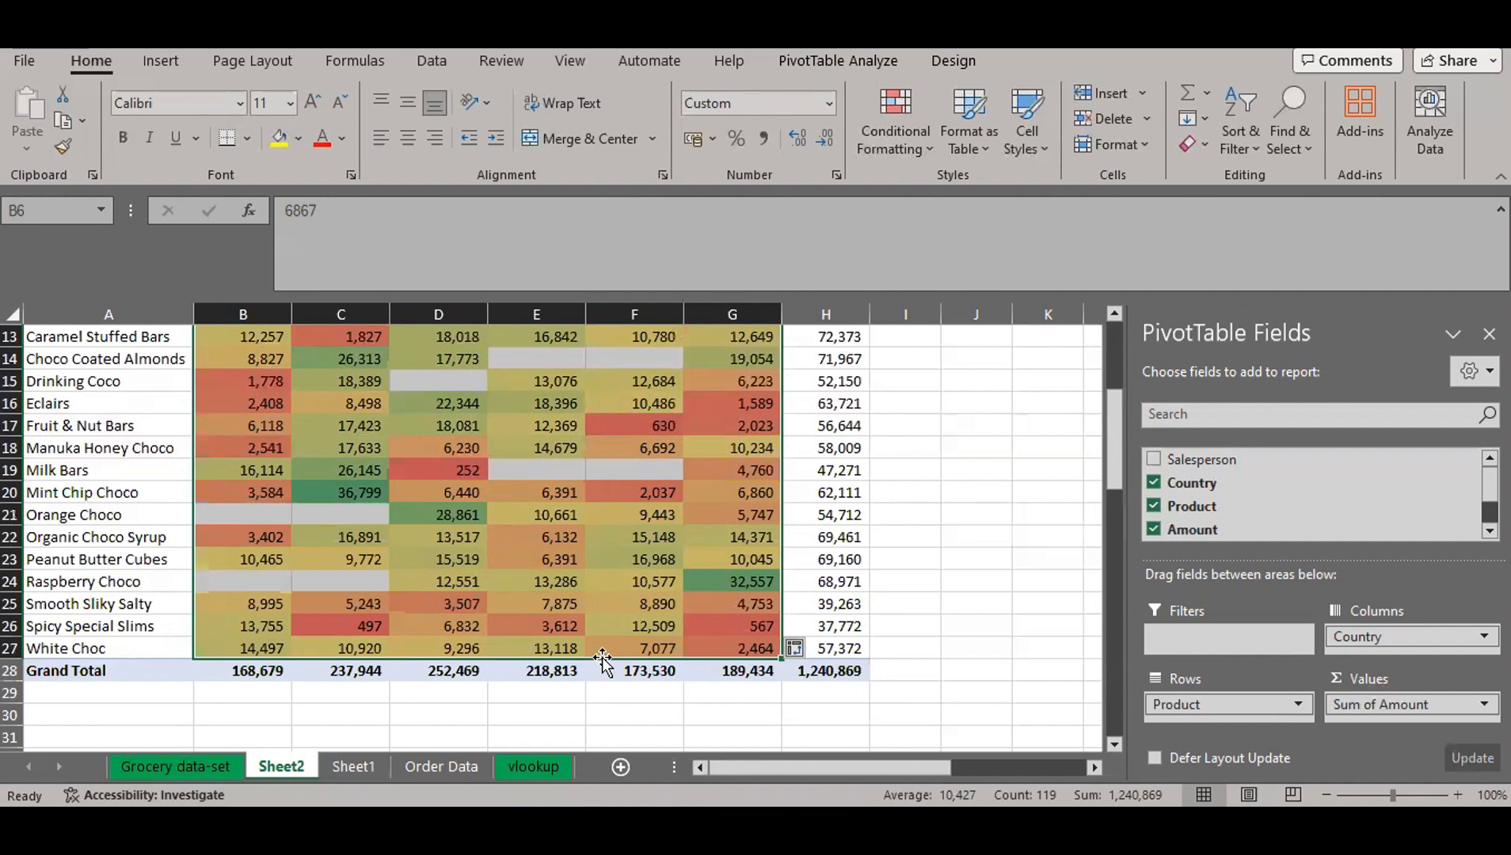
- Examine the Raspberry Choco amounts for India, New Zealand and UK in D24:F24 alongside its USA amount
{"action": "left_click", "coordinate": [549, 708]}
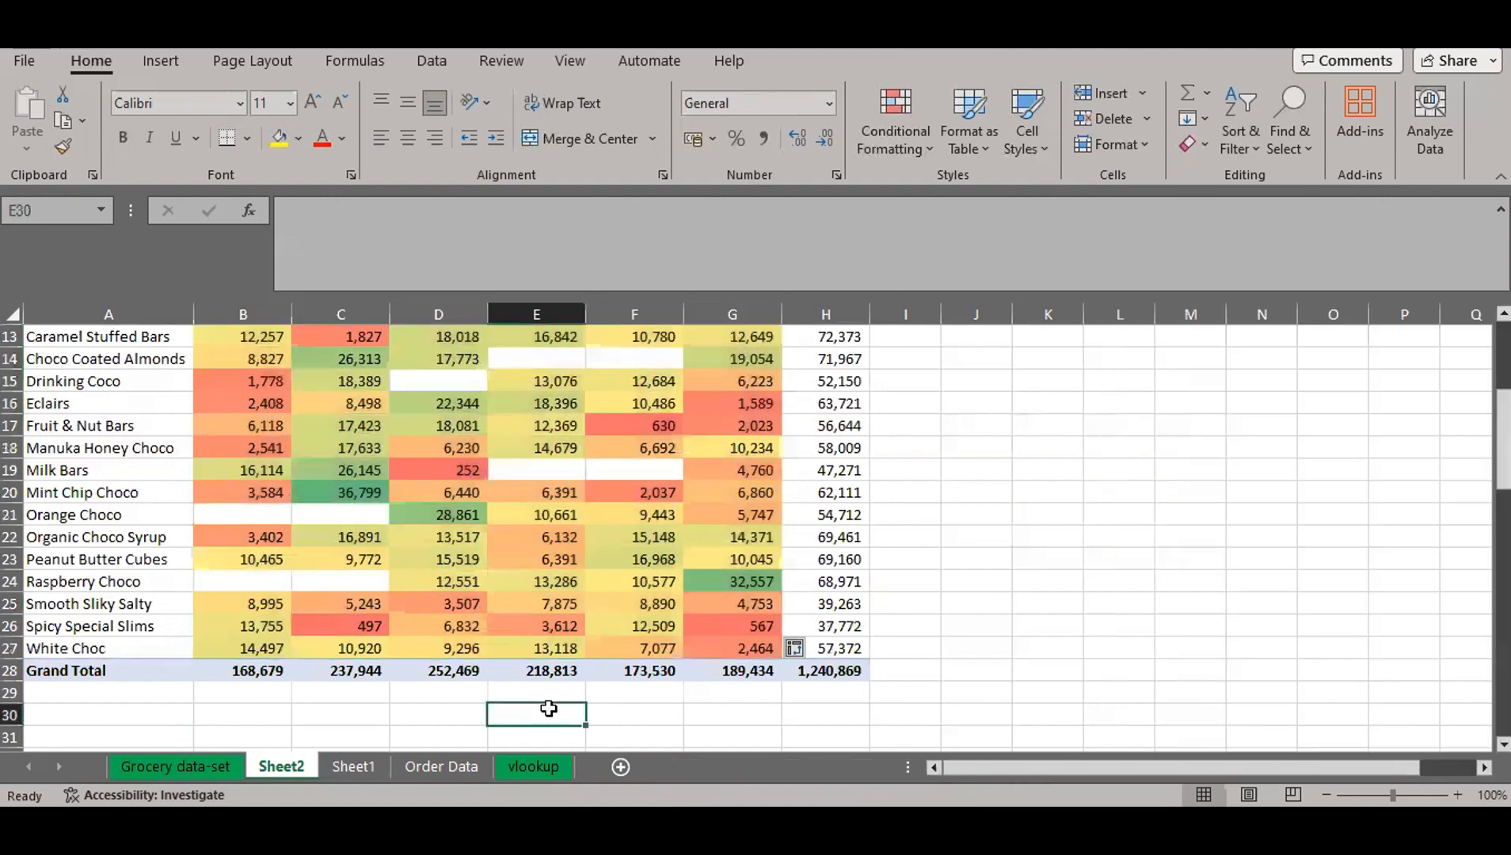
{"action": "left_click_drag", "start_coordinate": [442, 584], "coordinate": [620, 587]}
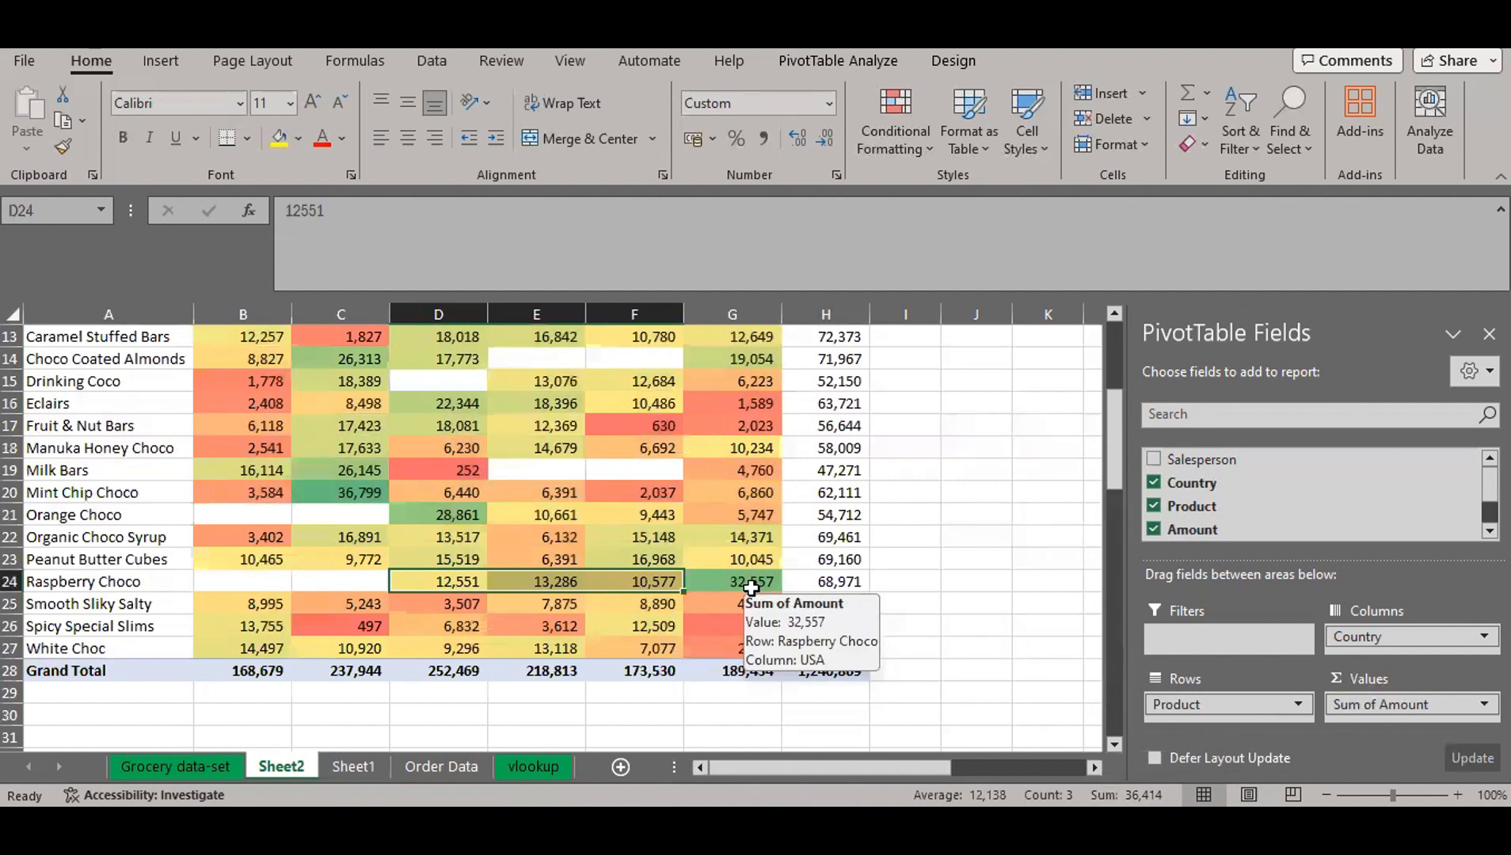
{"action": "left_click", "coordinate": [897, 602]}
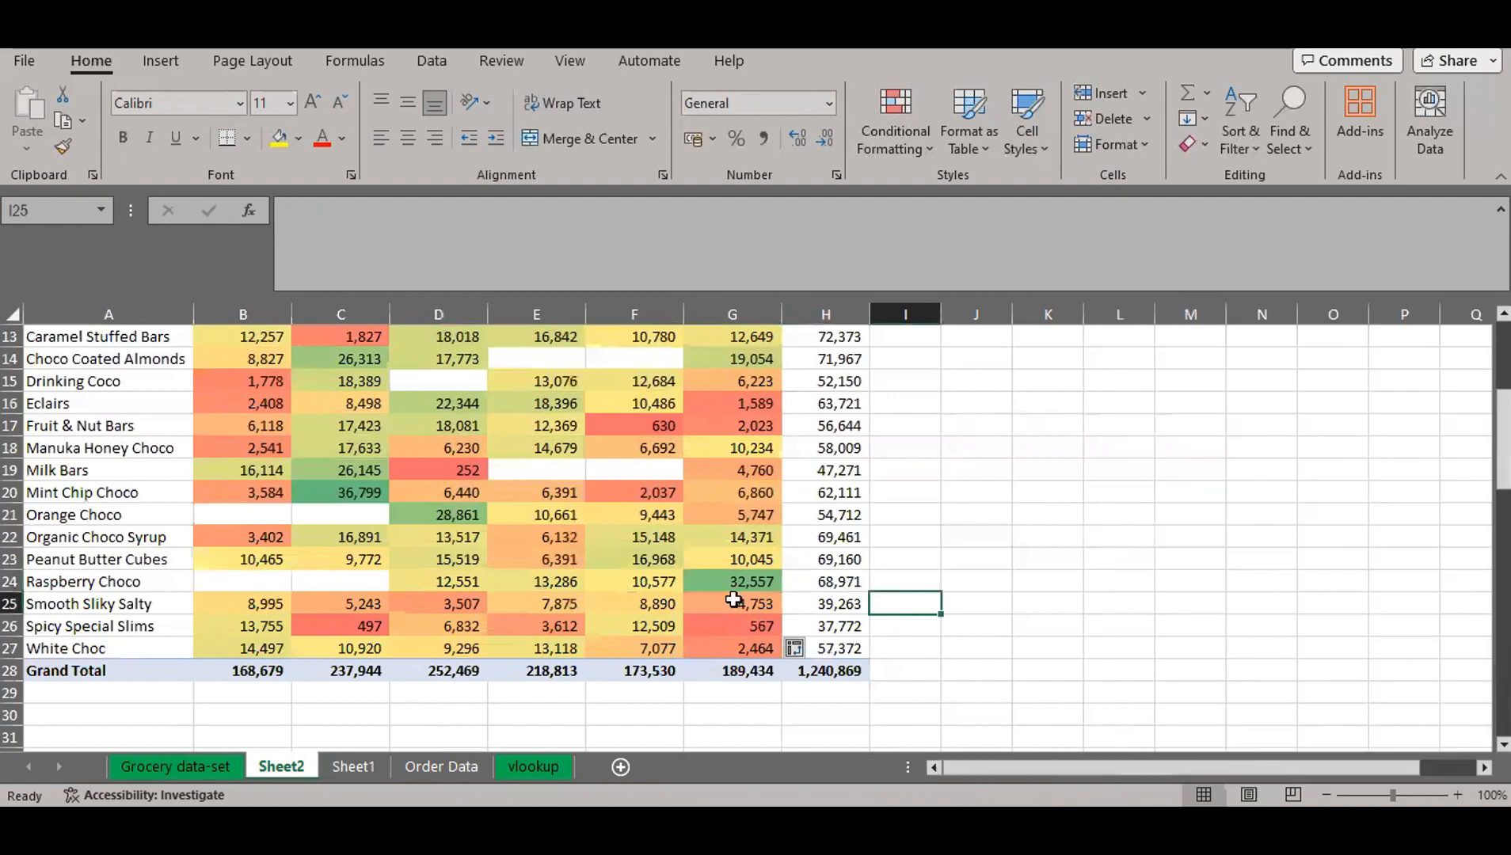
{"action": "left_click", "coordinate": [672, 557]}
{"action": "scroll", "coordinate": [697, 538], "scroll_direction": "up", "scroll_amount": 4}
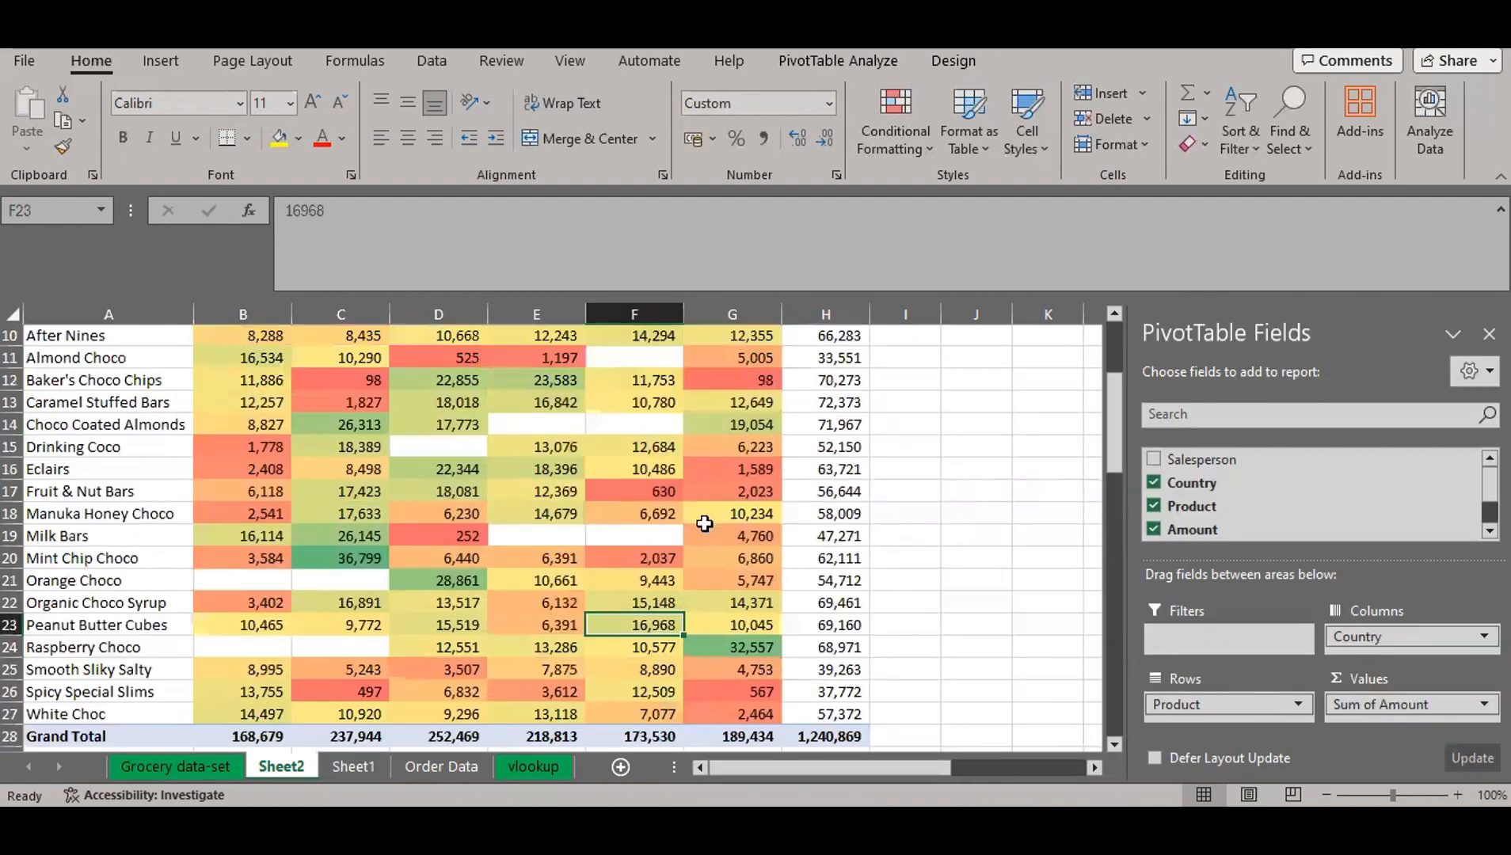
- Undo the product color scale and replace Product with Salesperson in the pivot table's rows
{"action": "key", "text": "ctrl+z"}
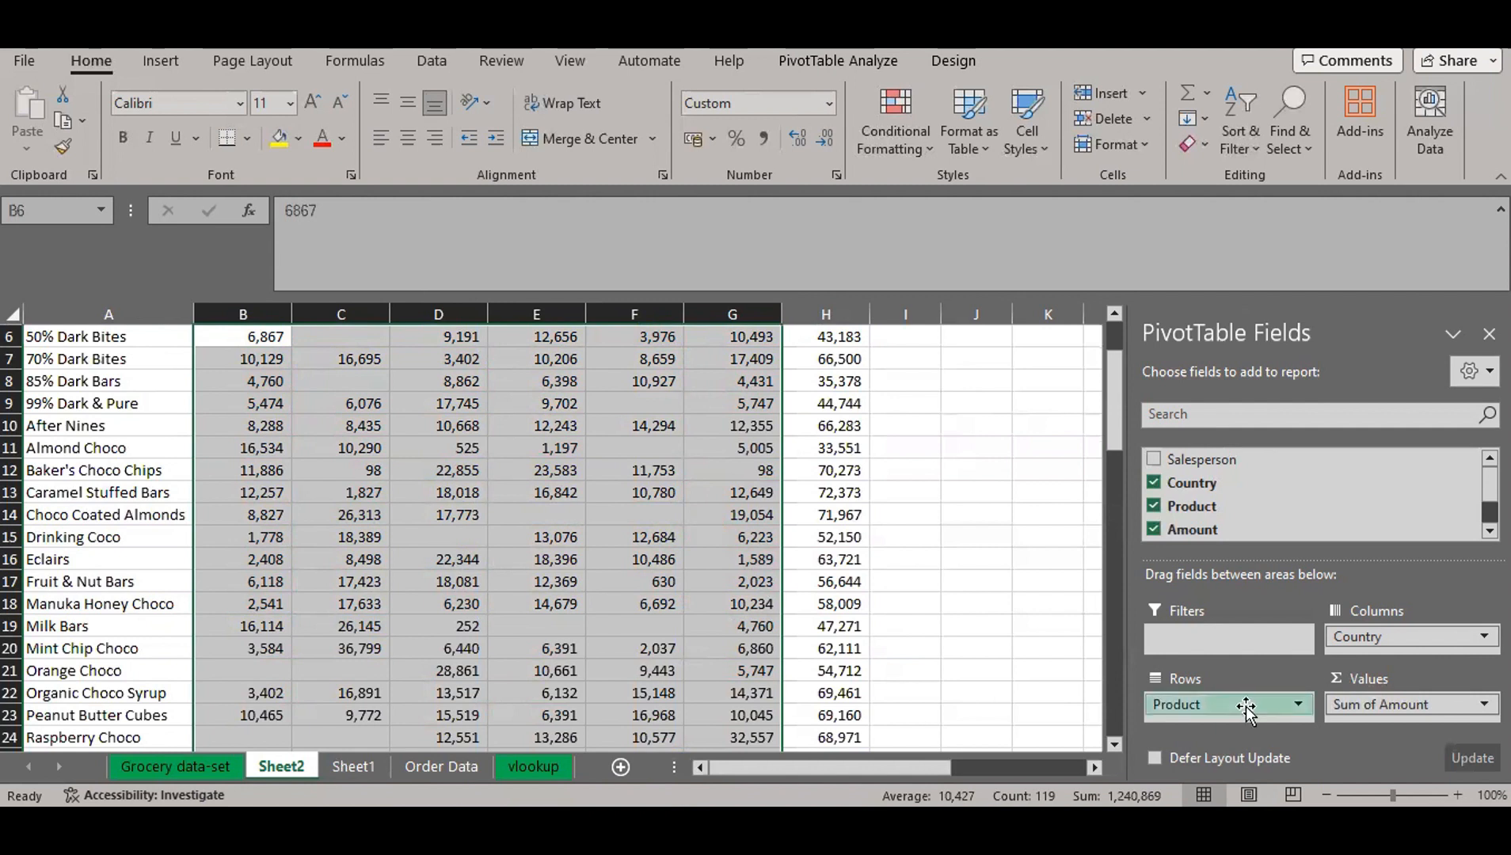
{"action": "left_click_drag", "start_coordinate": [1245, 704], "coordinate": [1007, 635]}
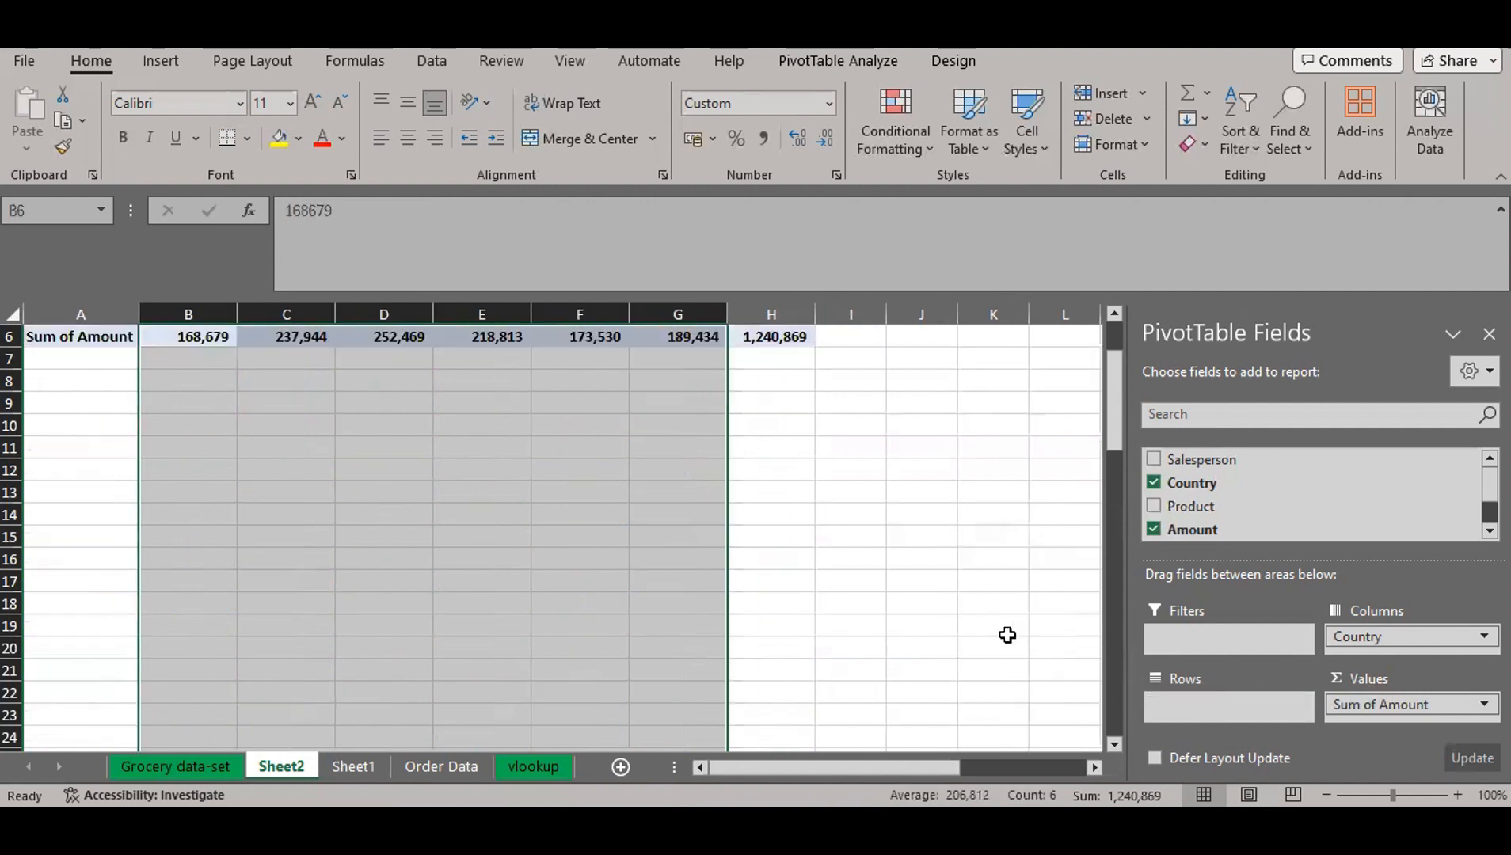
{"action": "left_click_drag", "start_coordinate": [1113, 425], "coordinate": [1106, 344]}
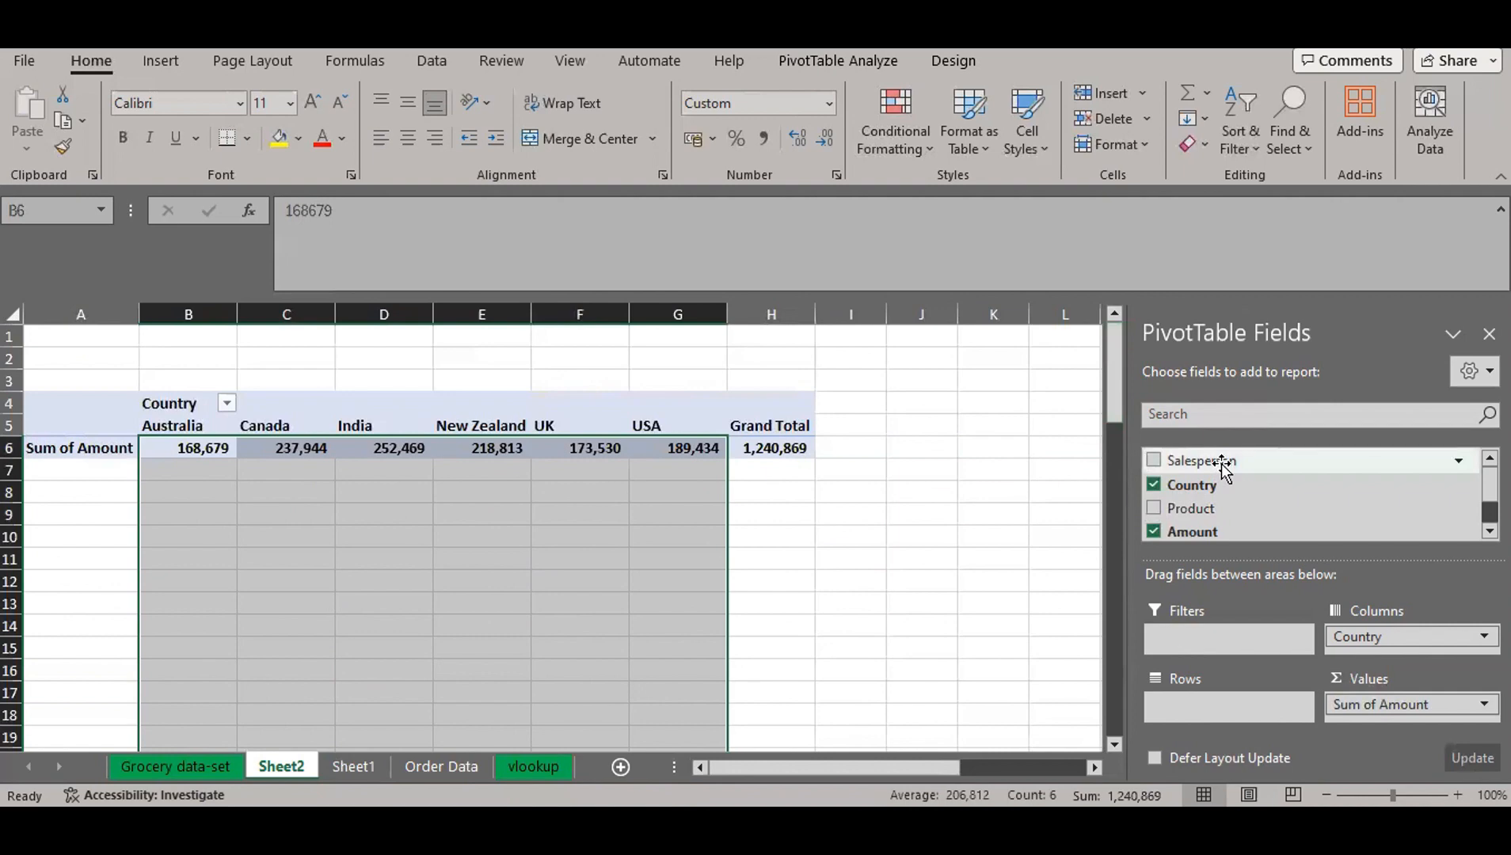
{"action": "left_click_drag", "start_coordinate": [1222, 465], "coordinate": [1203, 711]}
- Delete the Salesperson slicer beside the pivot table
{"action": "left_click", "coordinate": [867, 625]}
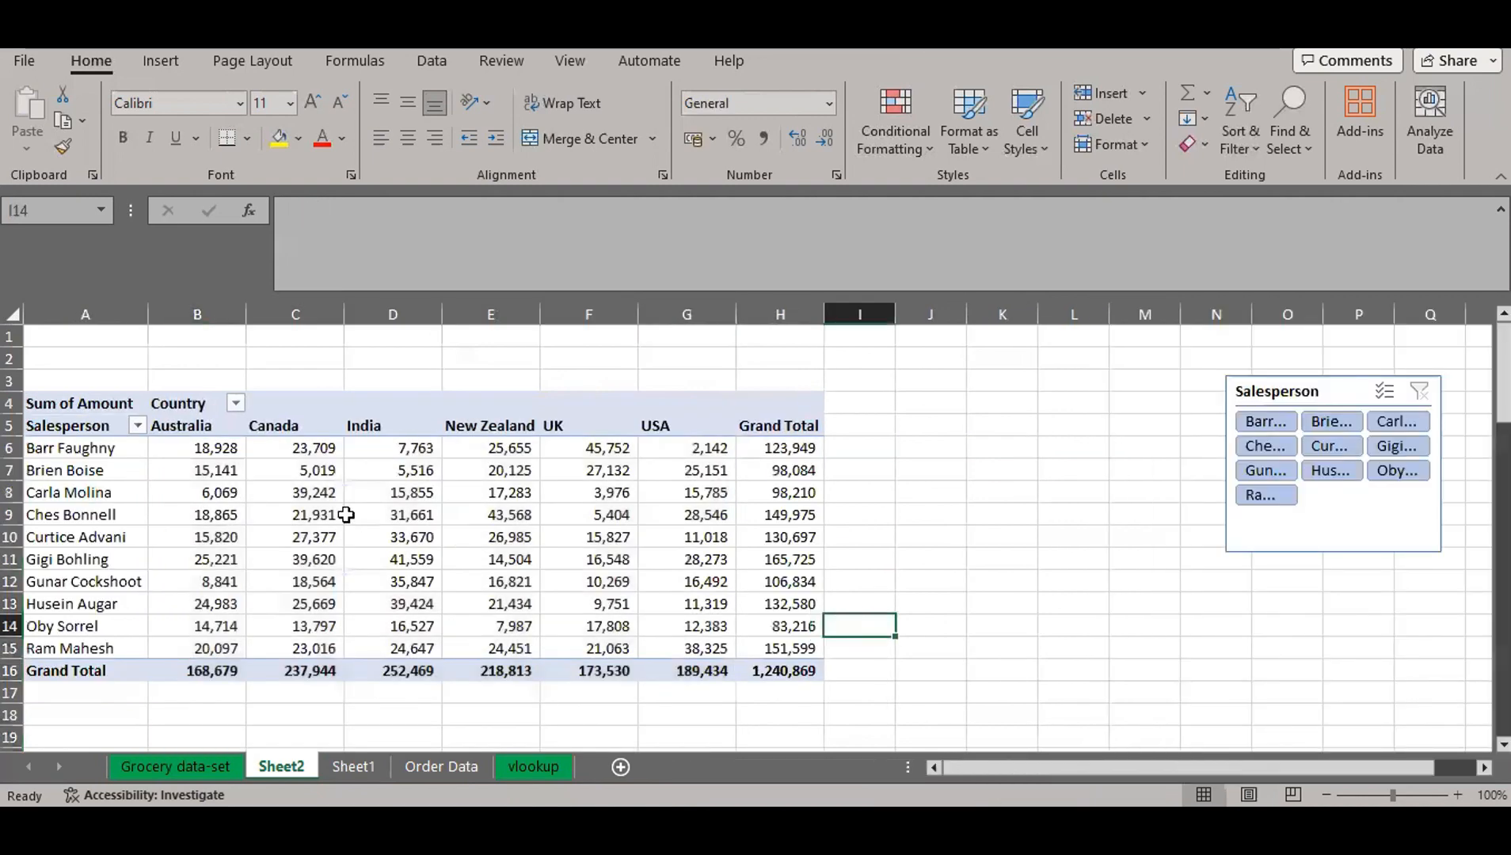
{"action": "left_click", "coordinate": [1307, 538]}
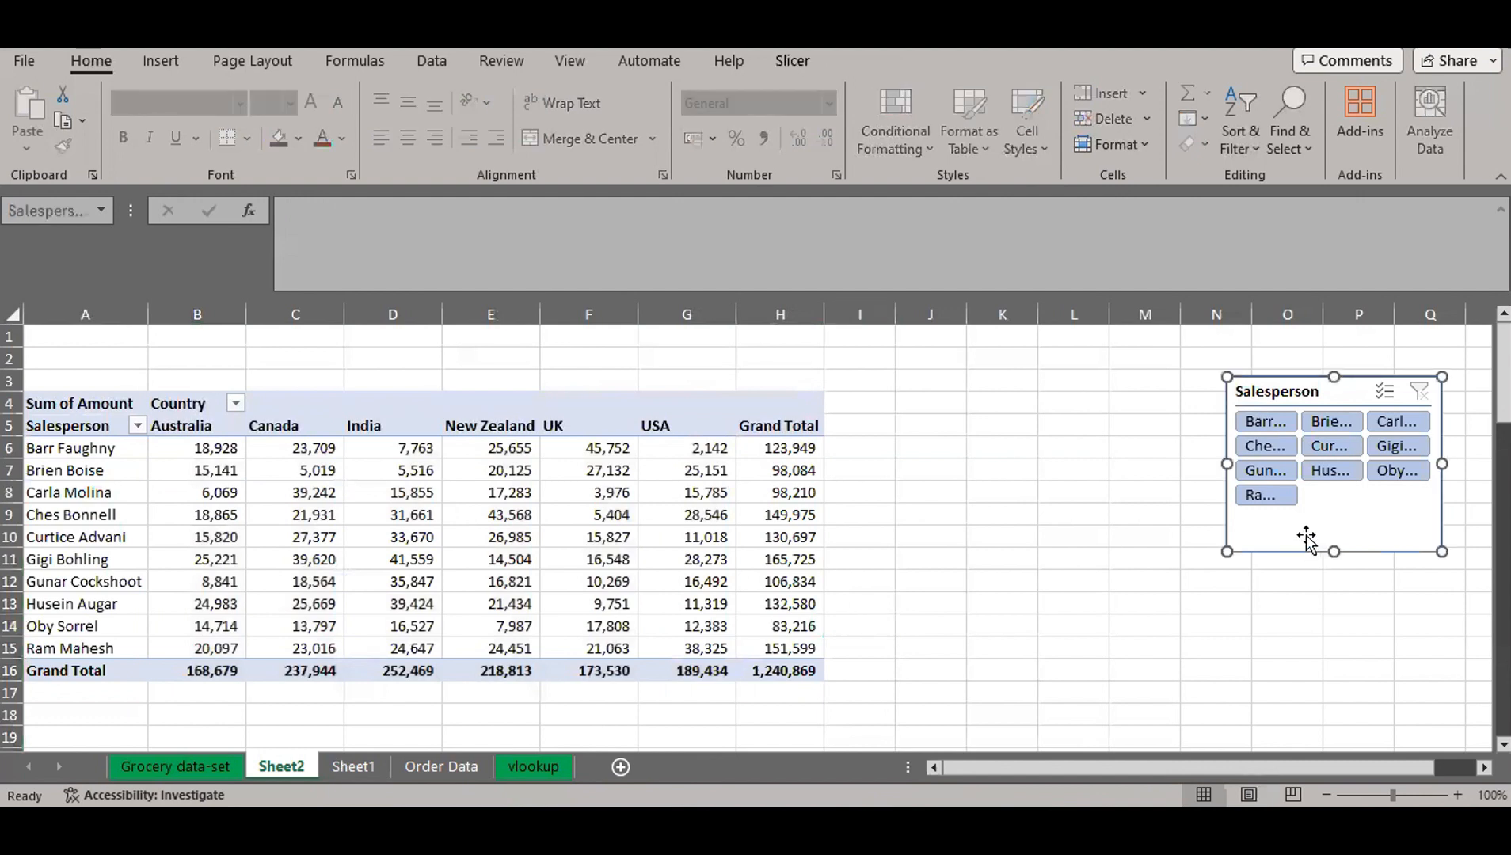
{"action": "key", "text": "Delete"}
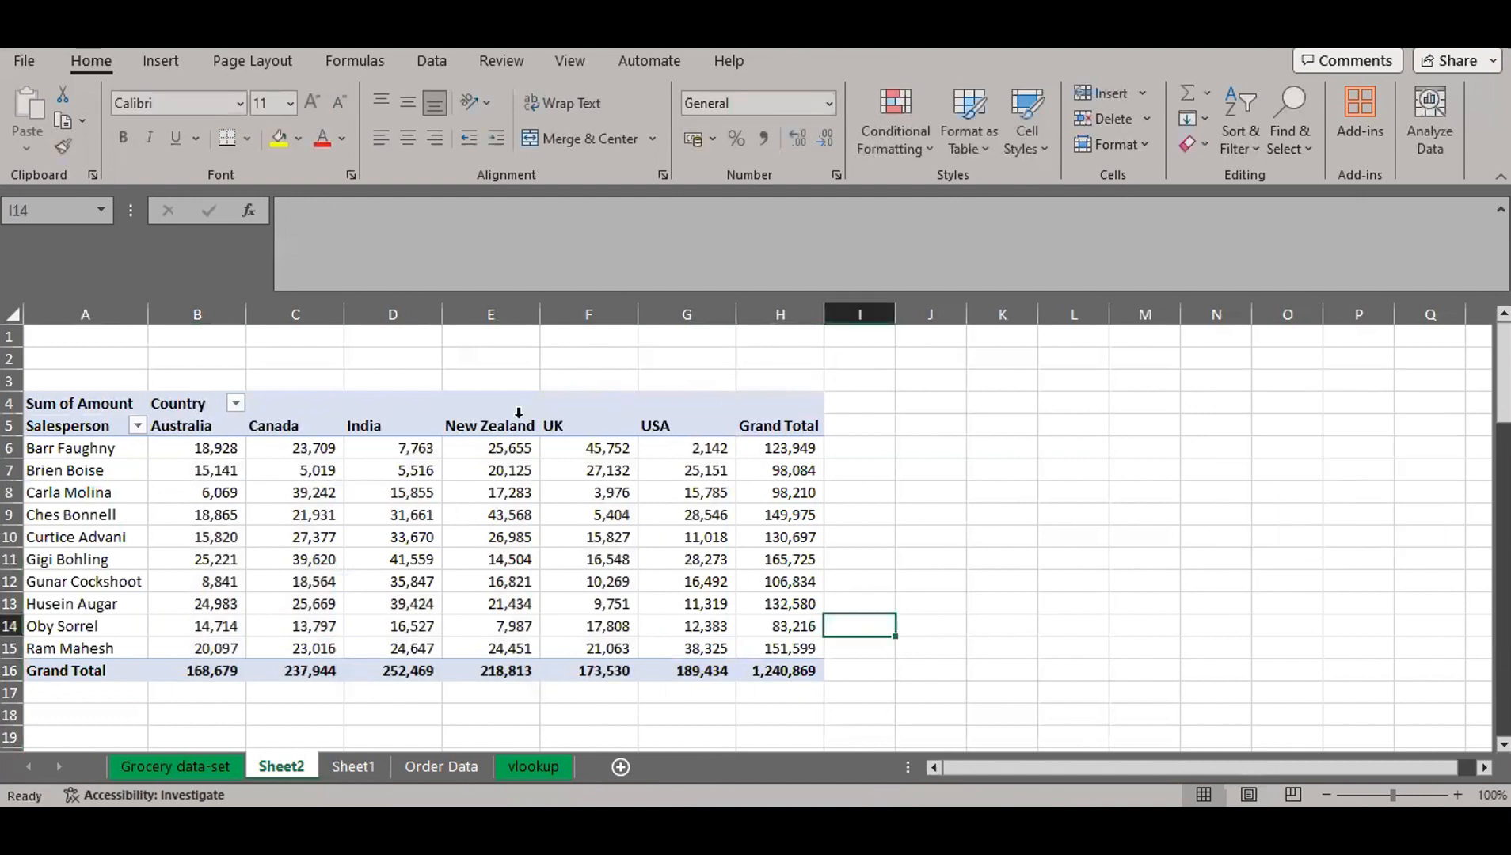
- Select the country headers and salesperson amounts in B5:G15 and open the chart type choices for a PivotChart
{"action": "mouse_move", "coordinate": [172, 443]}
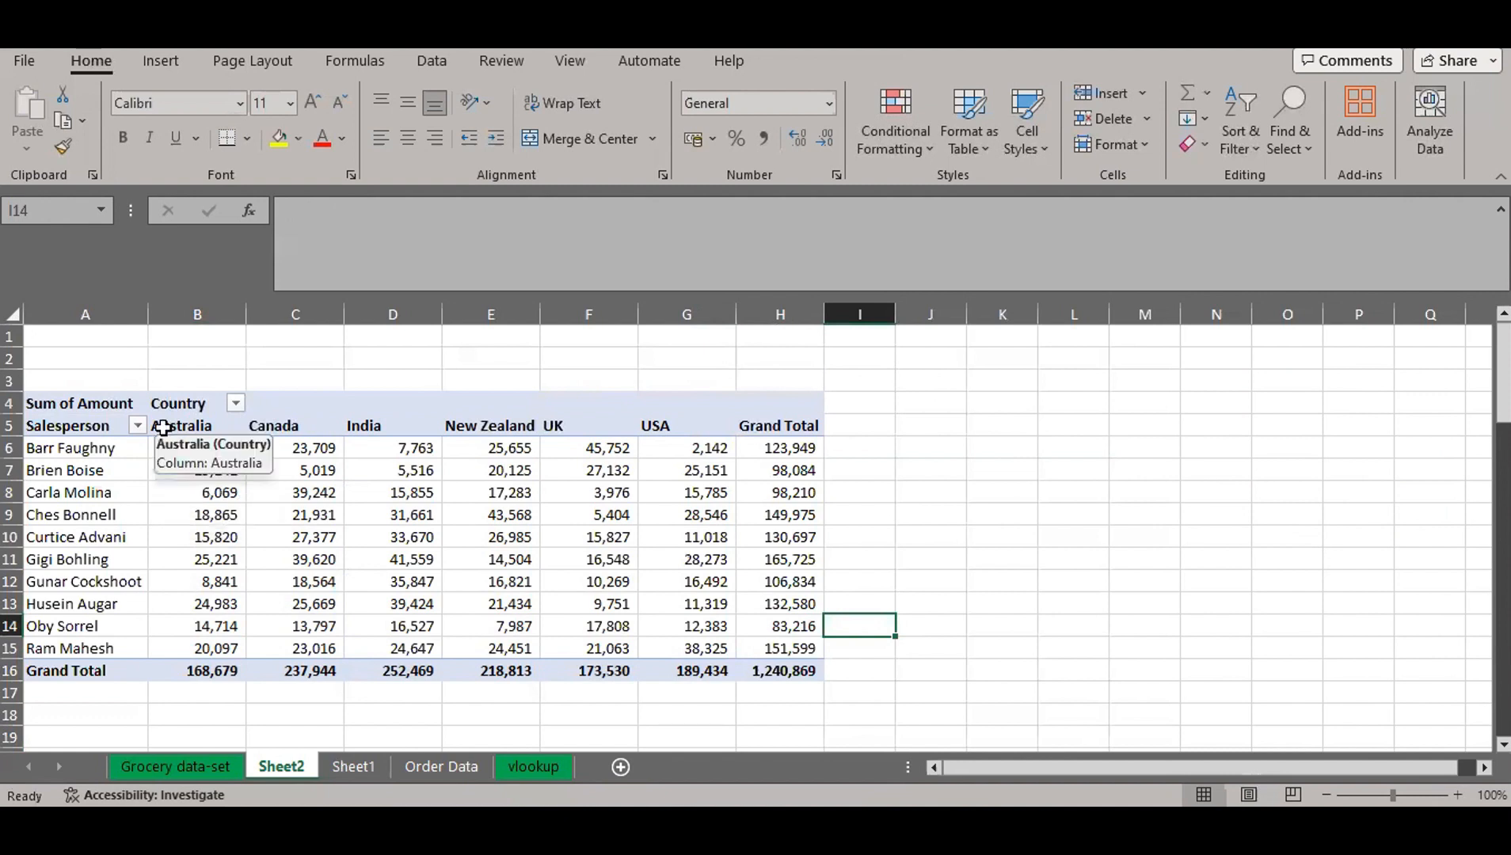
{"action": "left_click_drag", "start_coordinate": [163, 427], "coordinate": [685, 650]}
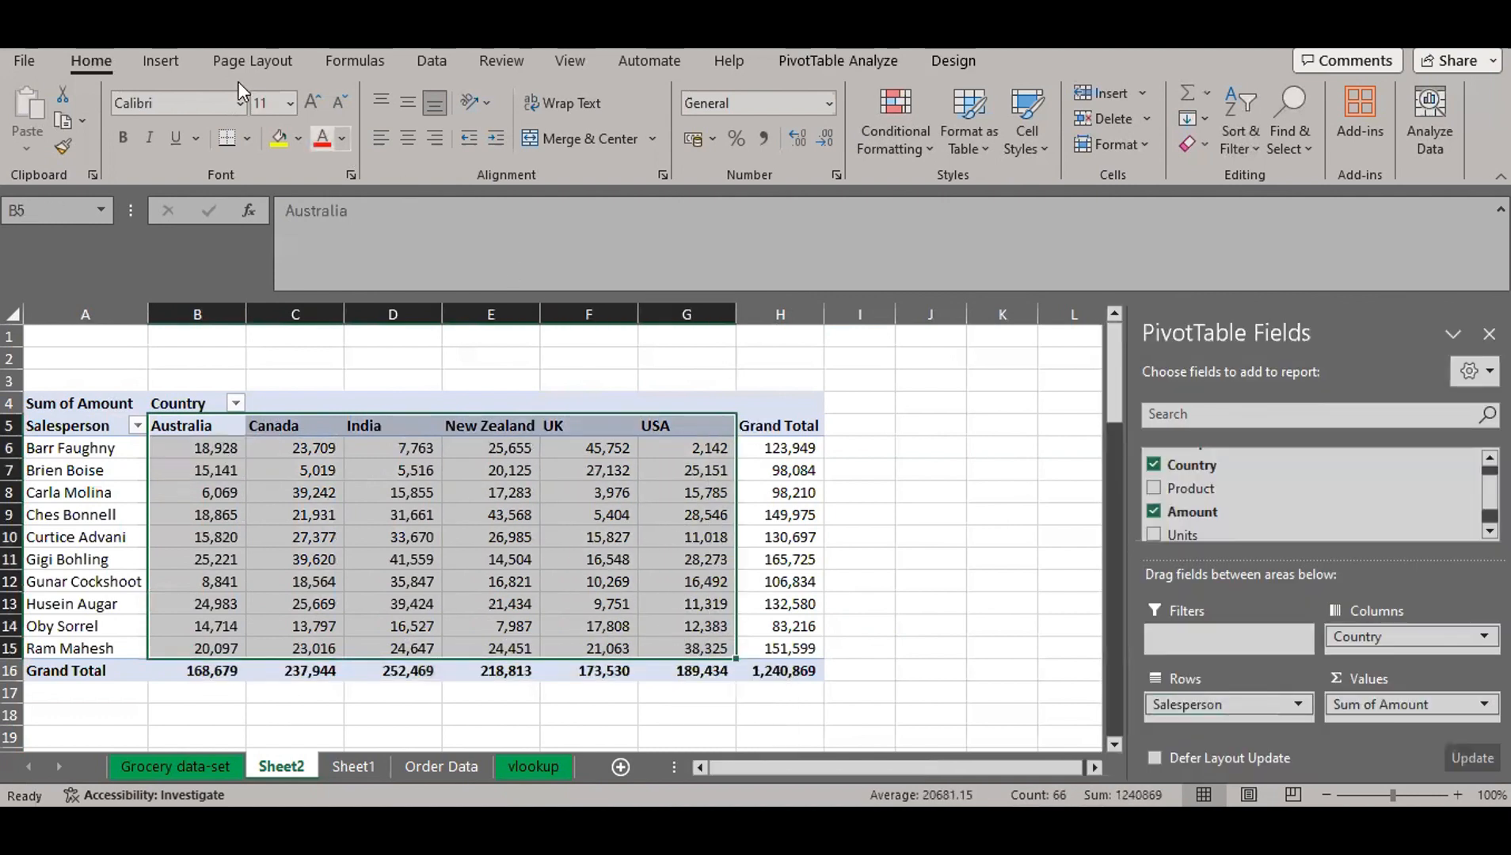
{"action": "left_click", "coordinate": [178, 64]}
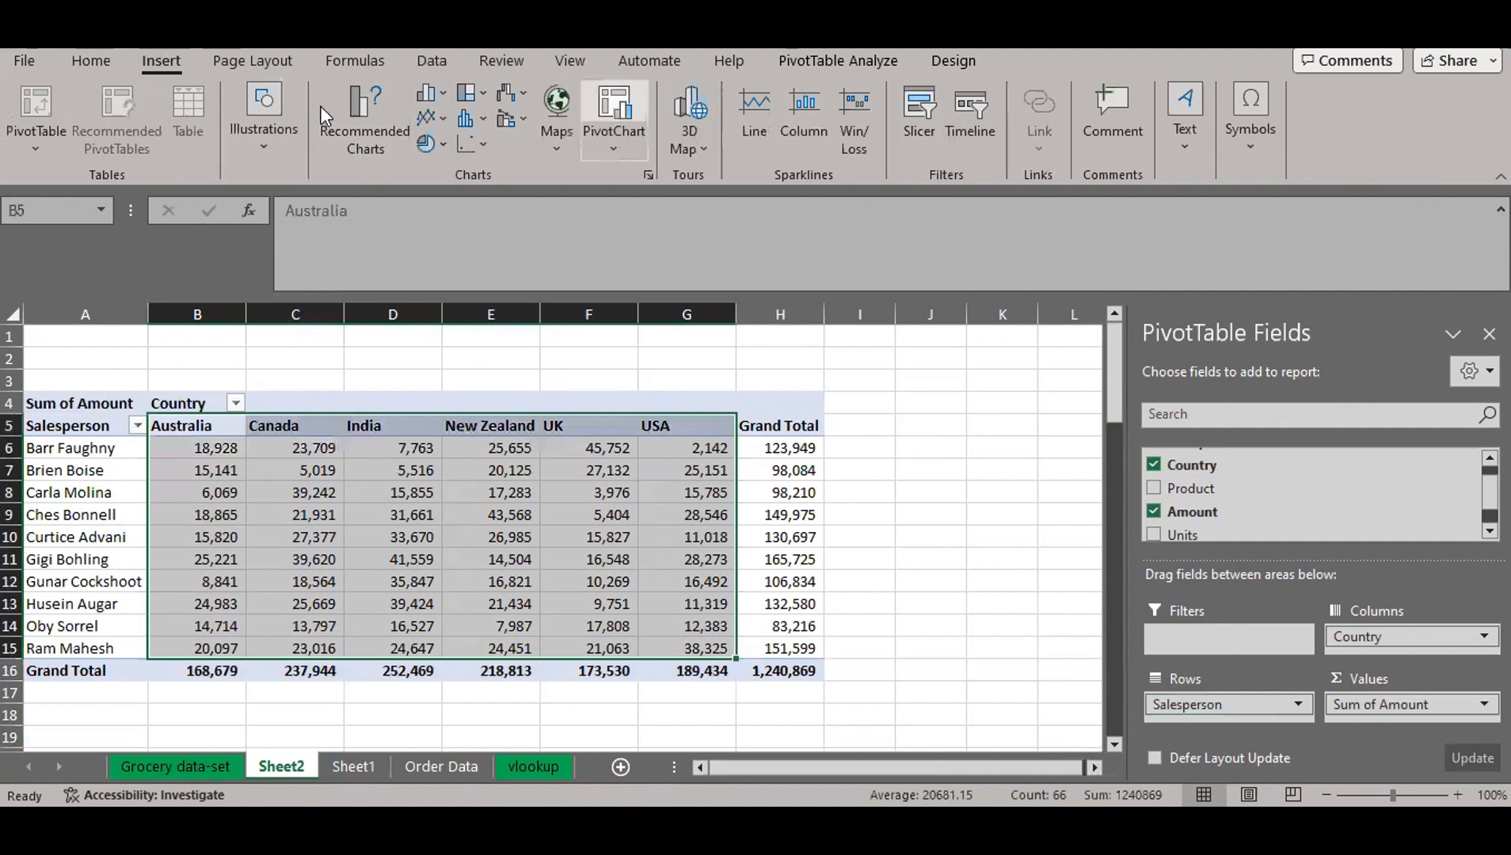
{"action": "left_click", "coordinate": [621, 140]}
{"action": "left_click", "coordinate": [646, 184]}
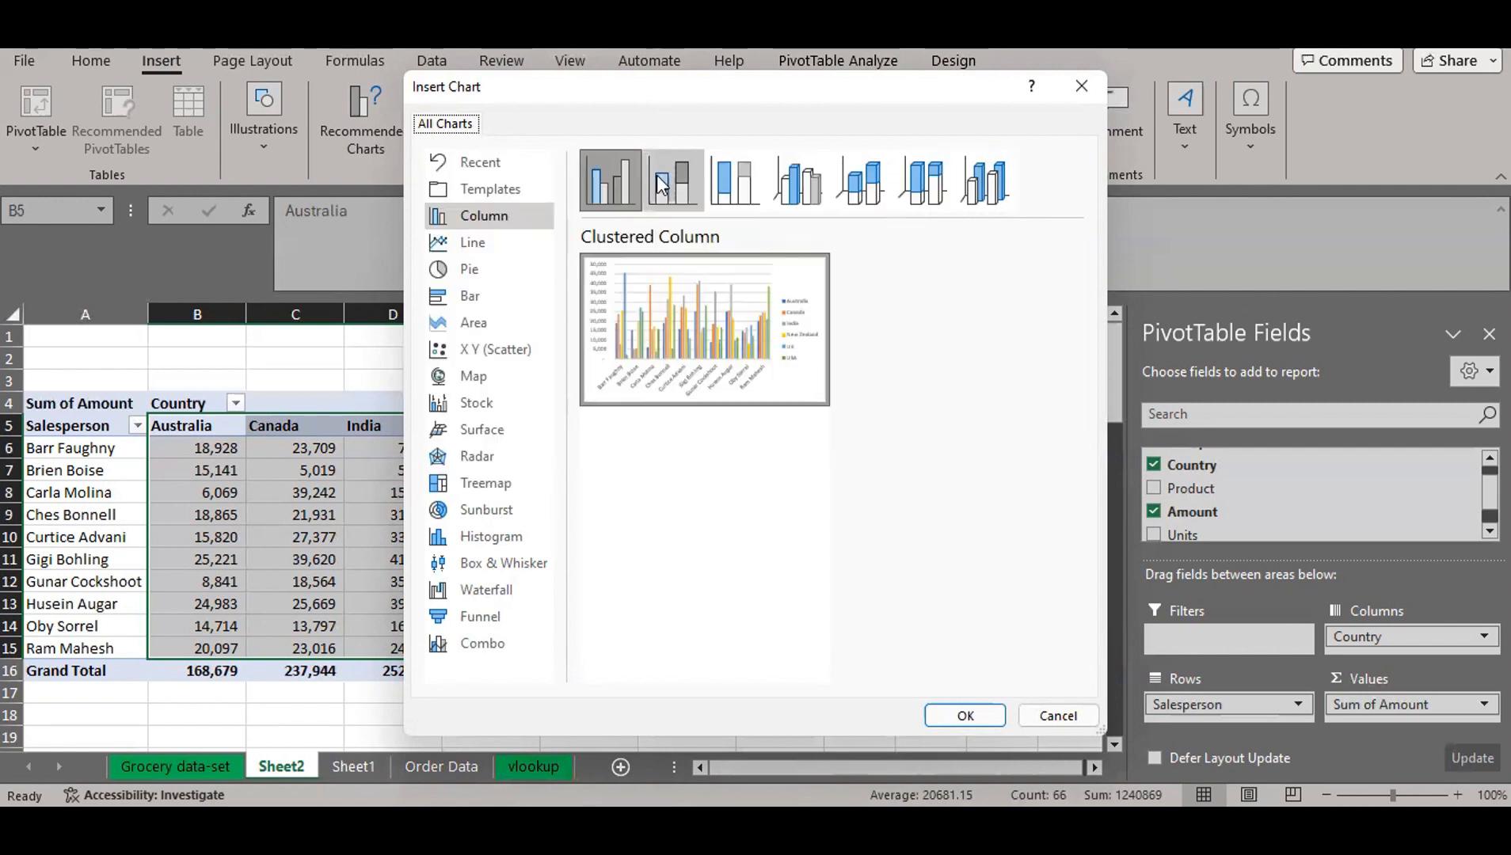
- Compare the Stacked Column and 100% Stacked Column previews, and insert the PivotChart as a Clustered Column chart
{"action": "left_click", "coordinate": [658, 175]}
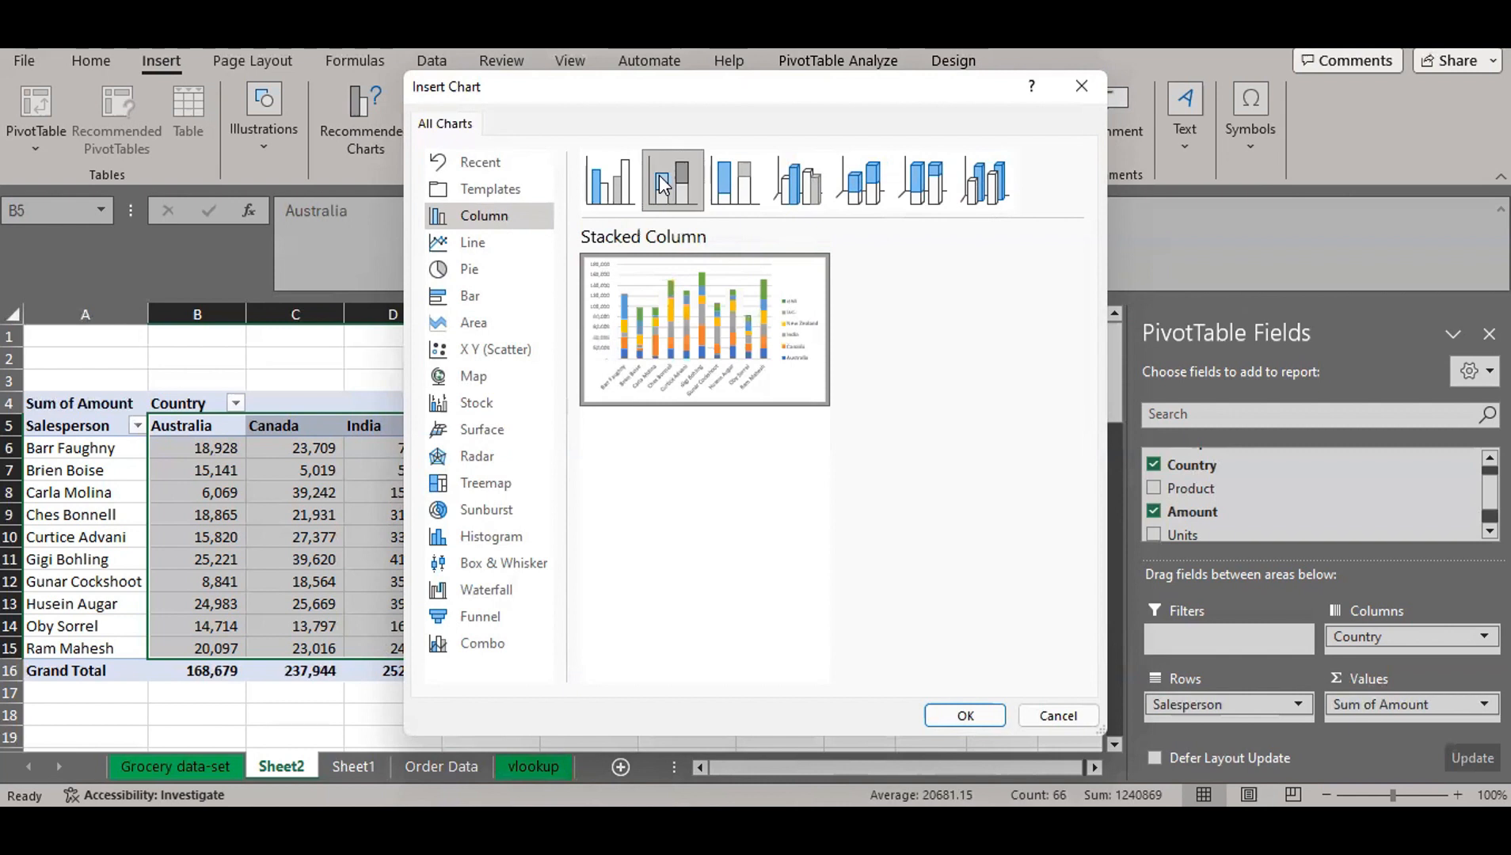
{"action": "left_click", "coordinate": [722, 187]}
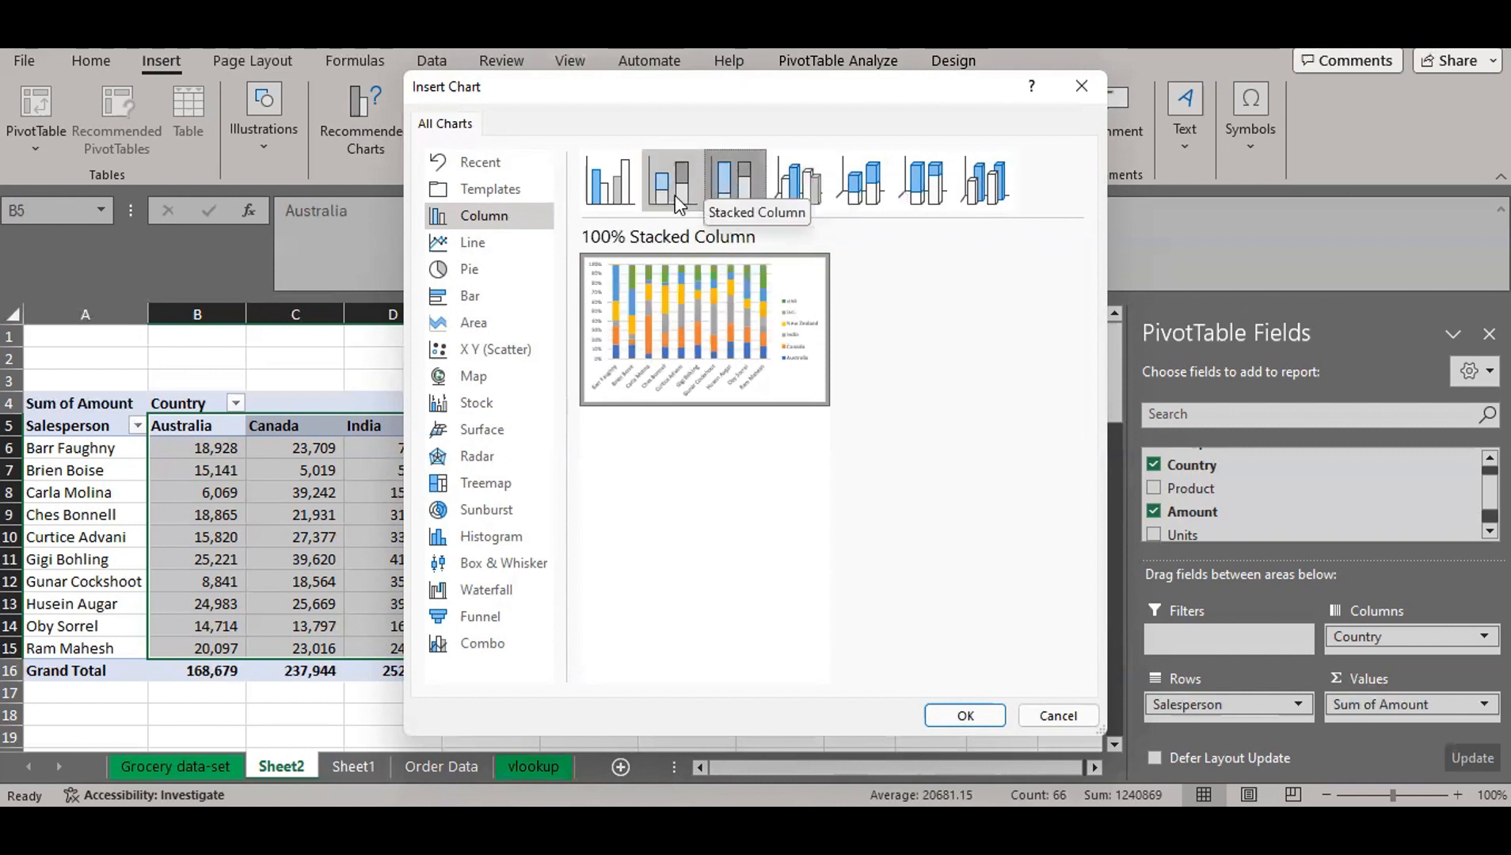
{"action": "left_click", "coordinate": [595, 203]}
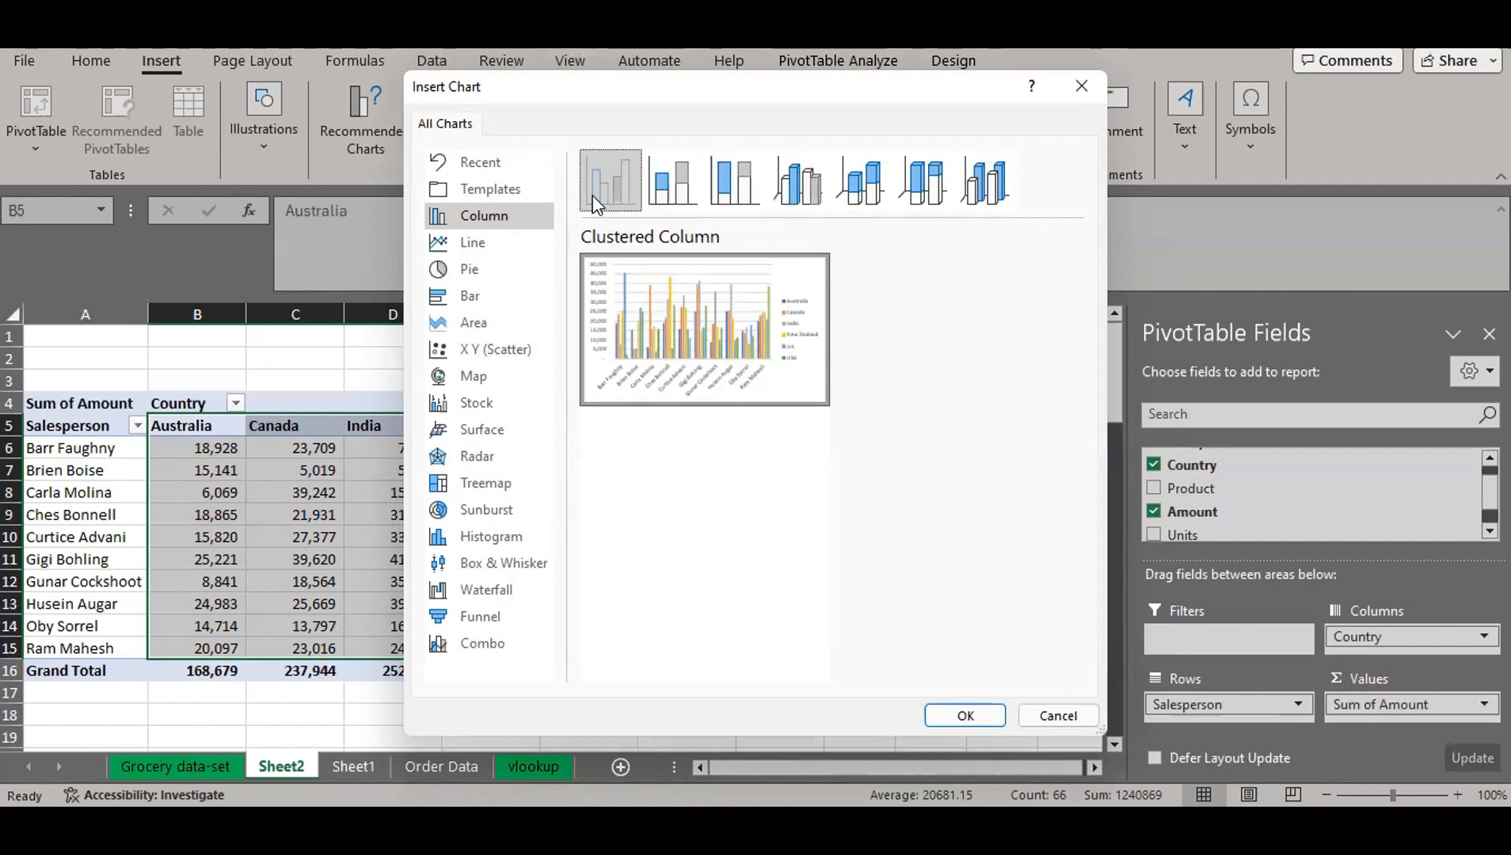
{"action": "left_click", "coordinate": [674, 187]}
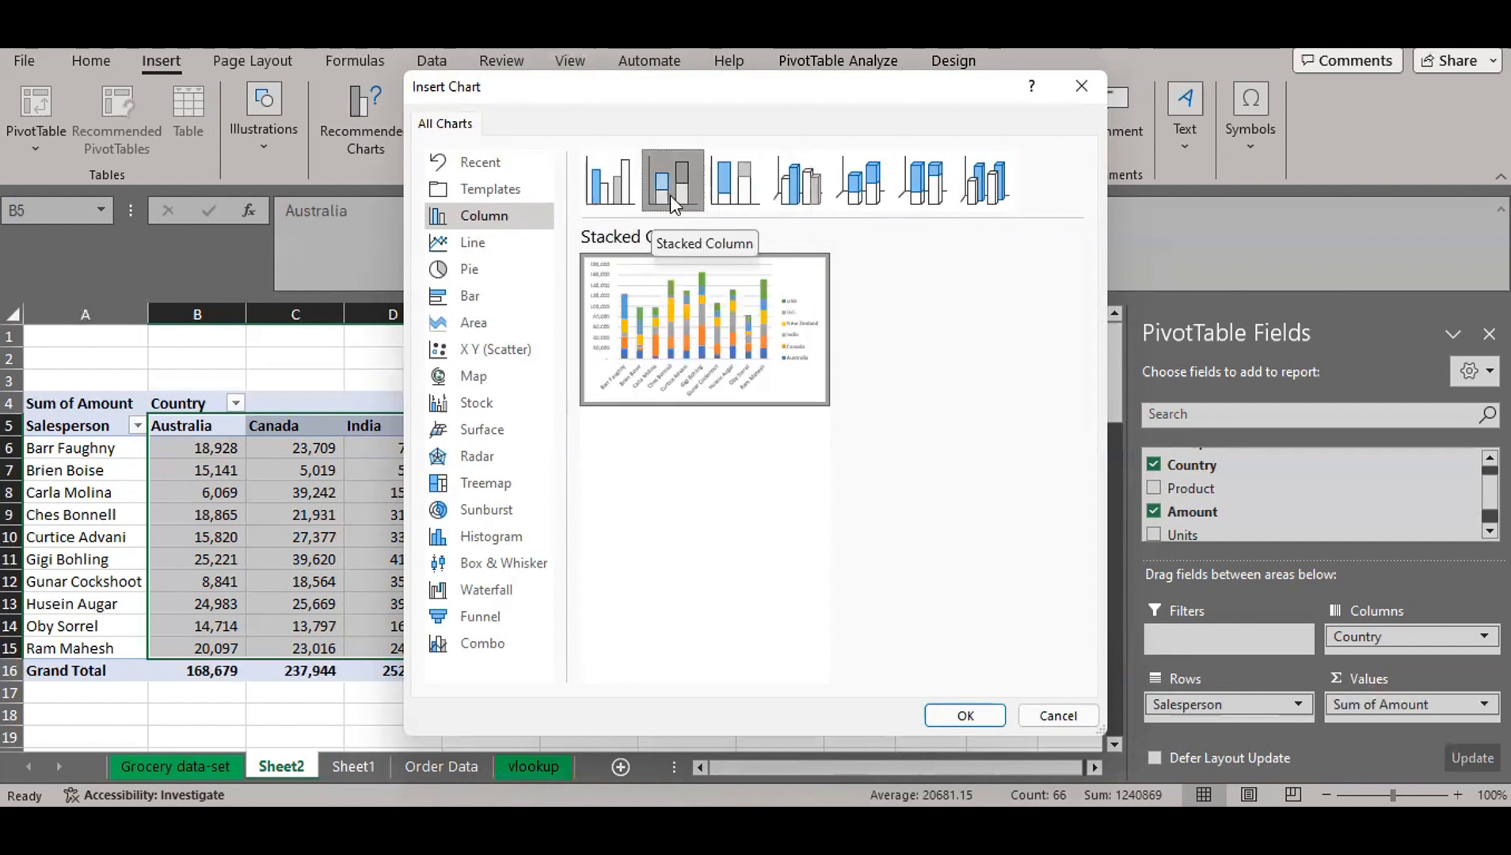
{"action": "left_click", "coordinate": [611, 182]}
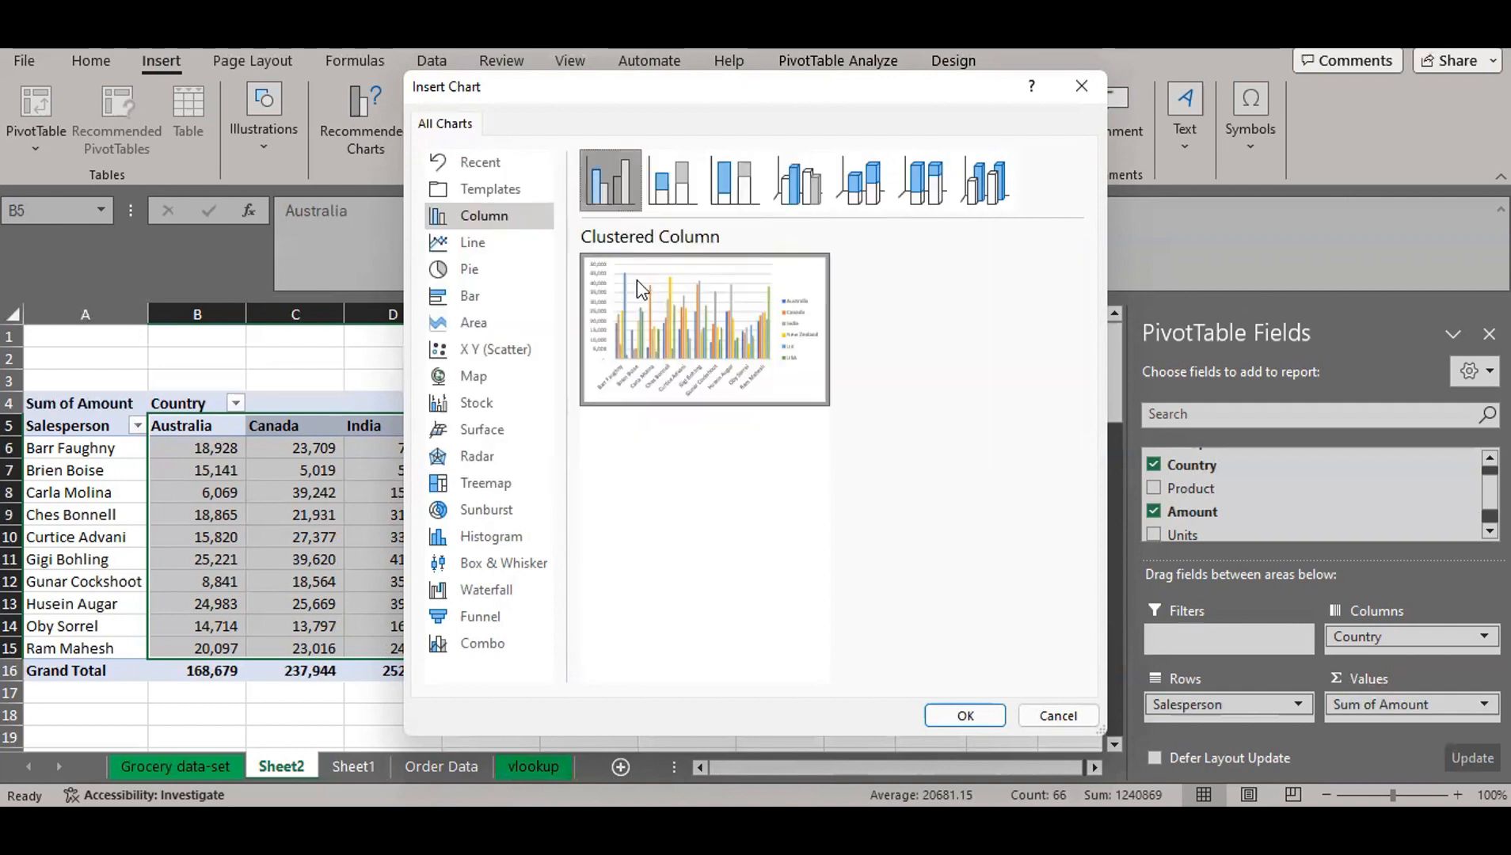
{"action": "left_click", "coordinate": [975, 711]}
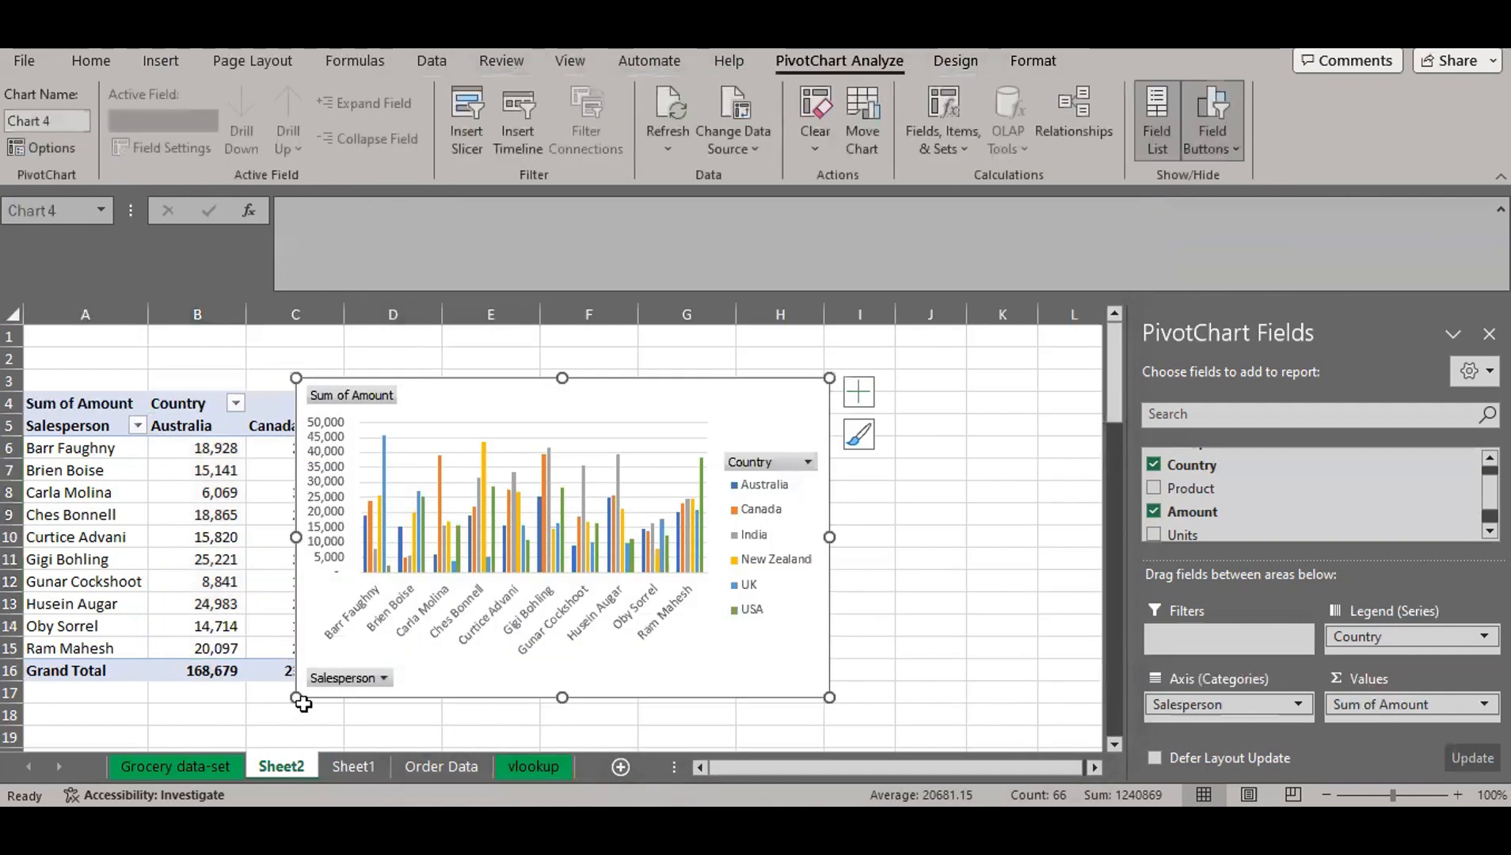
- Enlarge the PivotChart over the pivot table so it spans from column A to about column K, rows 1 to 18
{"action": "left_click_drag", "start_coordinate": [297, 699], "coordinate": [130, 719]}
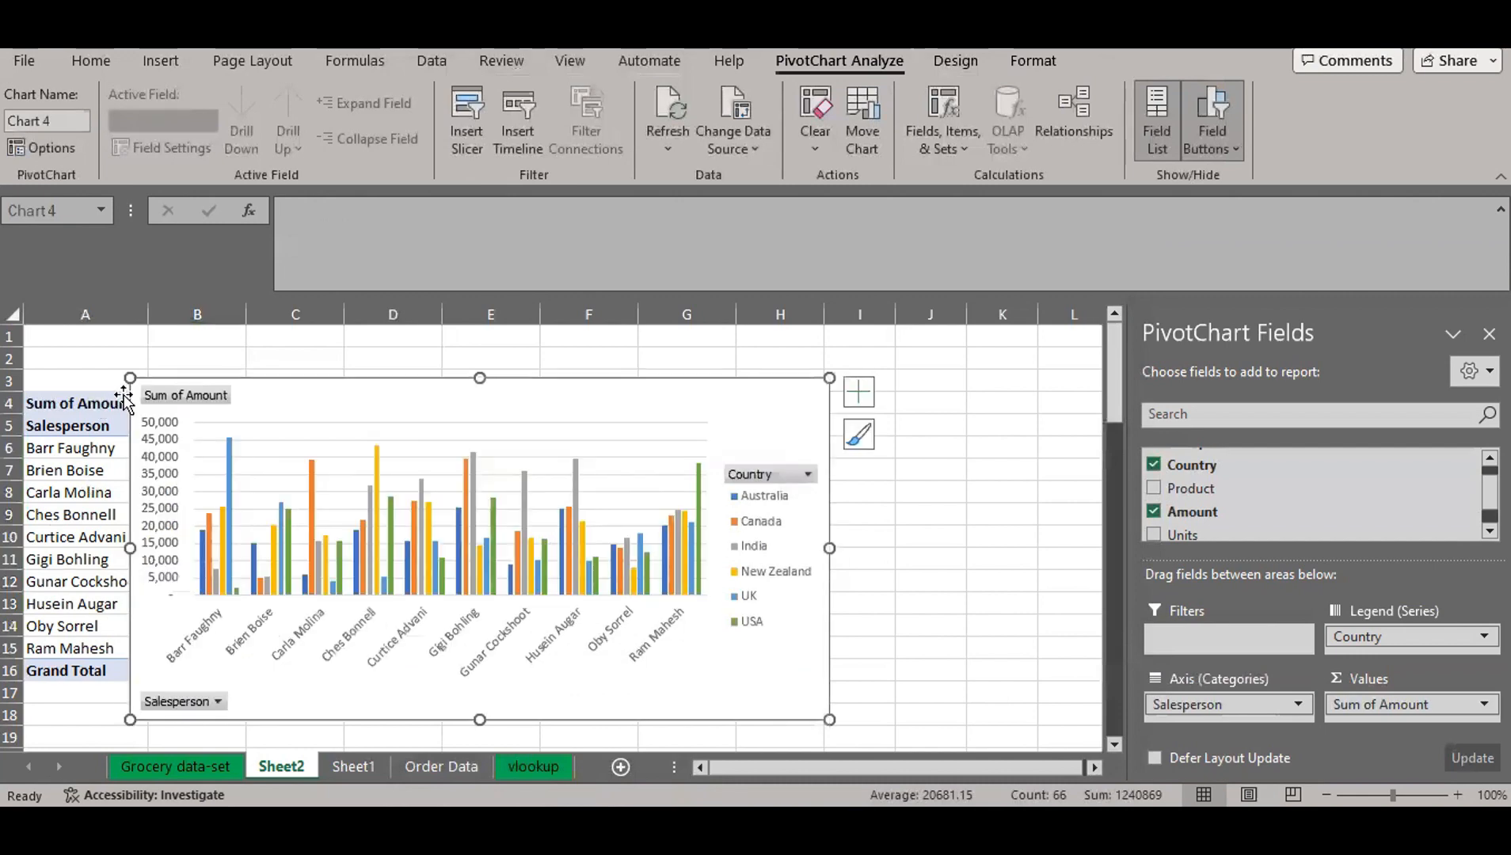
{"action": "left_click_drag", "start_coordinate": [129, 379], "coordinate": [69, 324]}
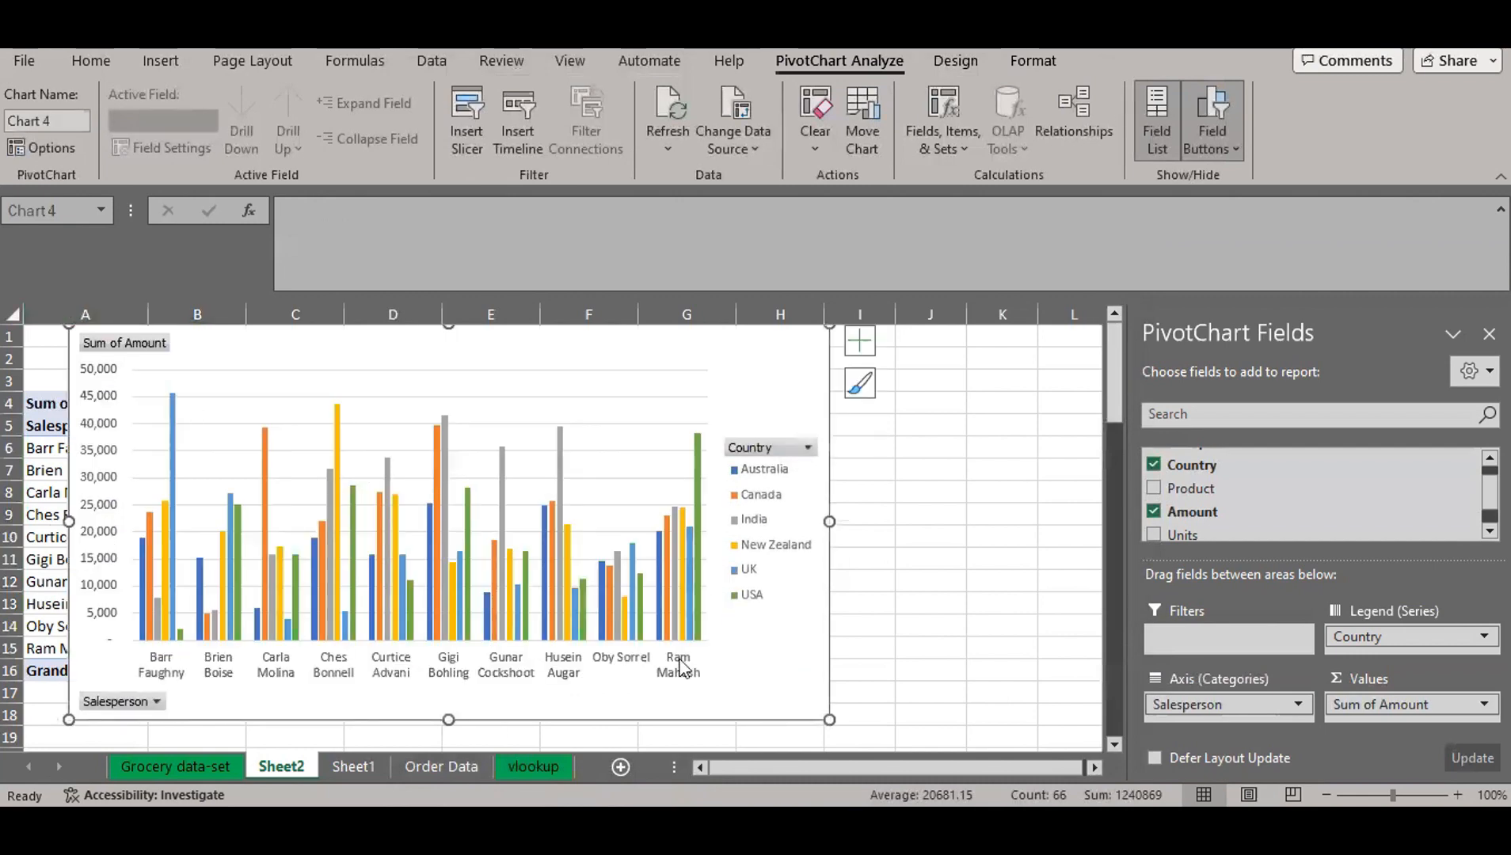
{"action": "left_click_drag", "start_coordinate": [829, 719], "coordinate": [919, 727]}
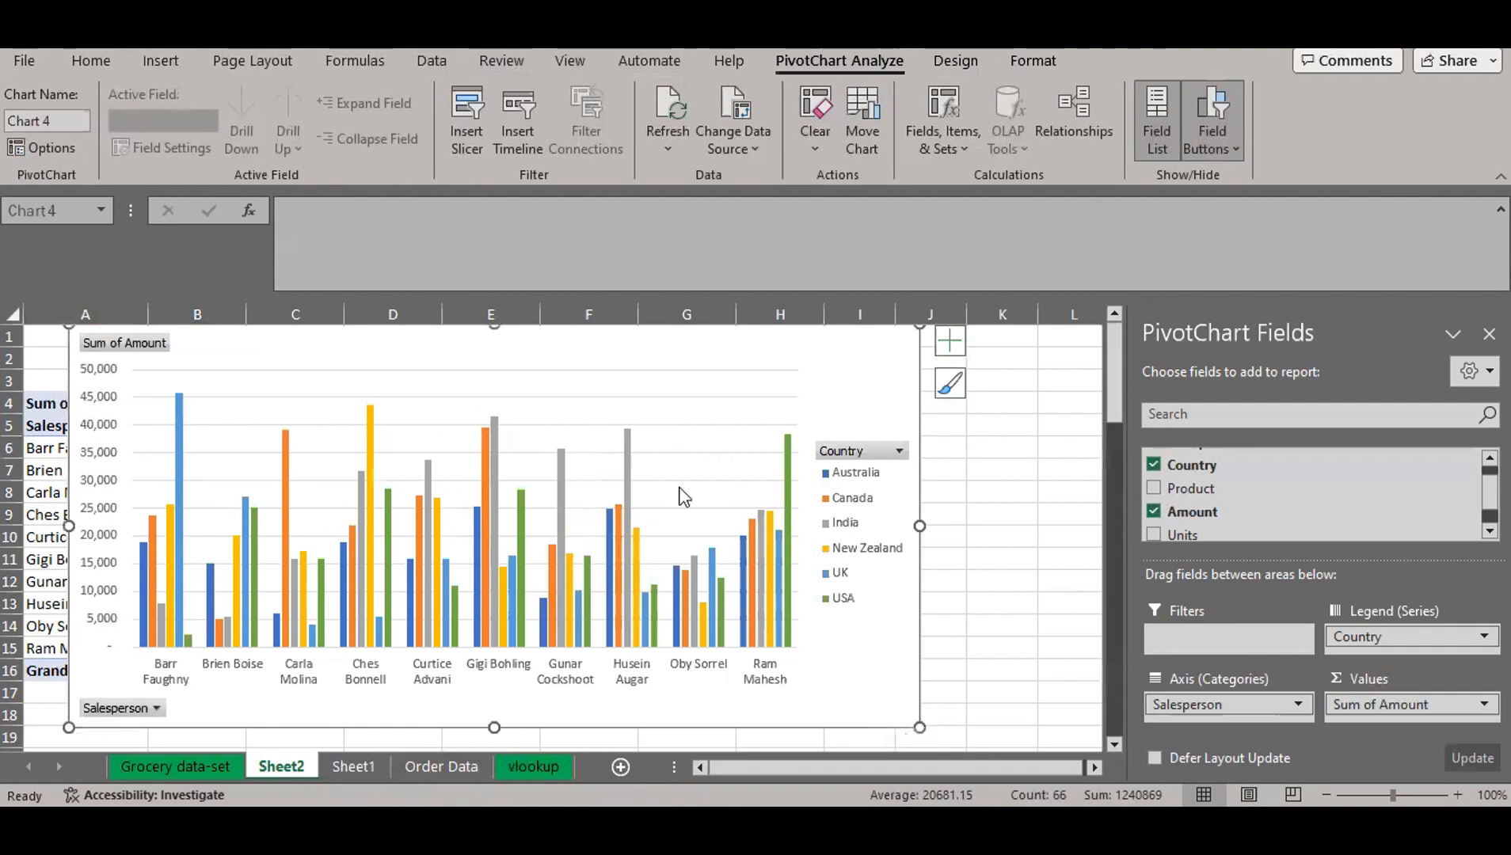
{"action": "left_click_drag", "start_coordinate": [920, 525], "coordinate": [1004, 544]}
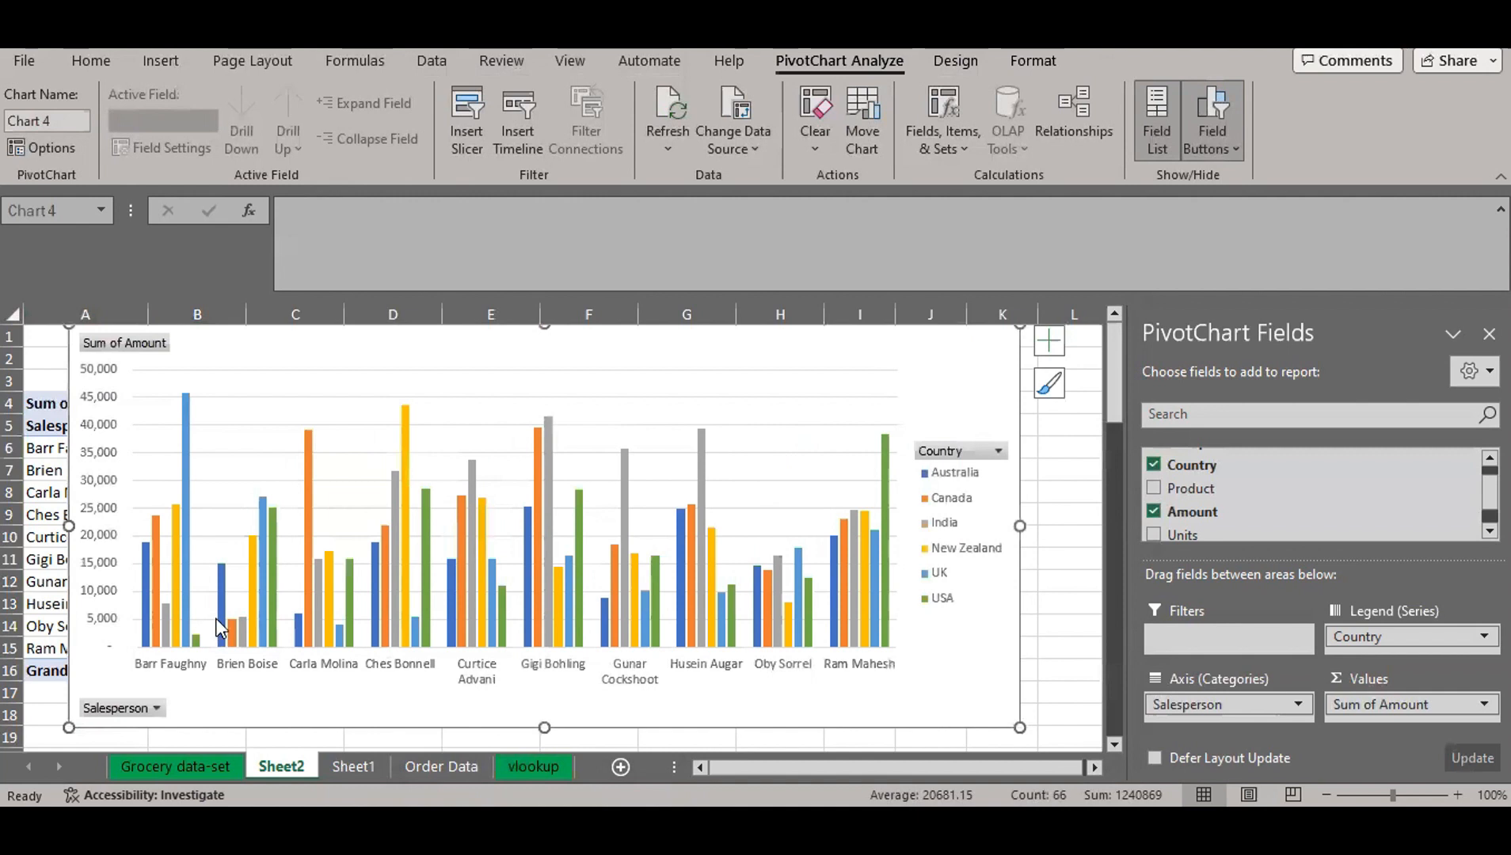
- Examine the salesperson axis, the country legend colors and the individual country columns of each salesperson in the PivotChart
{"action": "key", "text": "ctrl+2"}
{"action": "mouse_move", "coordinate": [130, 642]}
{"action": "left_mouse_down"}
{"action": "mouse_move", "coordinate": [225, 700]}
{"action": "mouse_move", "coordinate": [915, 691]}
{"action": "left_mouse_up"}
{"action": "mouse_move", "coordinate": [906, 421]}
{"action": "left_mouse_down"}
{"action": "mouse_move", "coordinate": [937, 432]}
{"action": "mouse_move", "coordinate": [1022, 634]}
{"action": "left_mouse_up"}
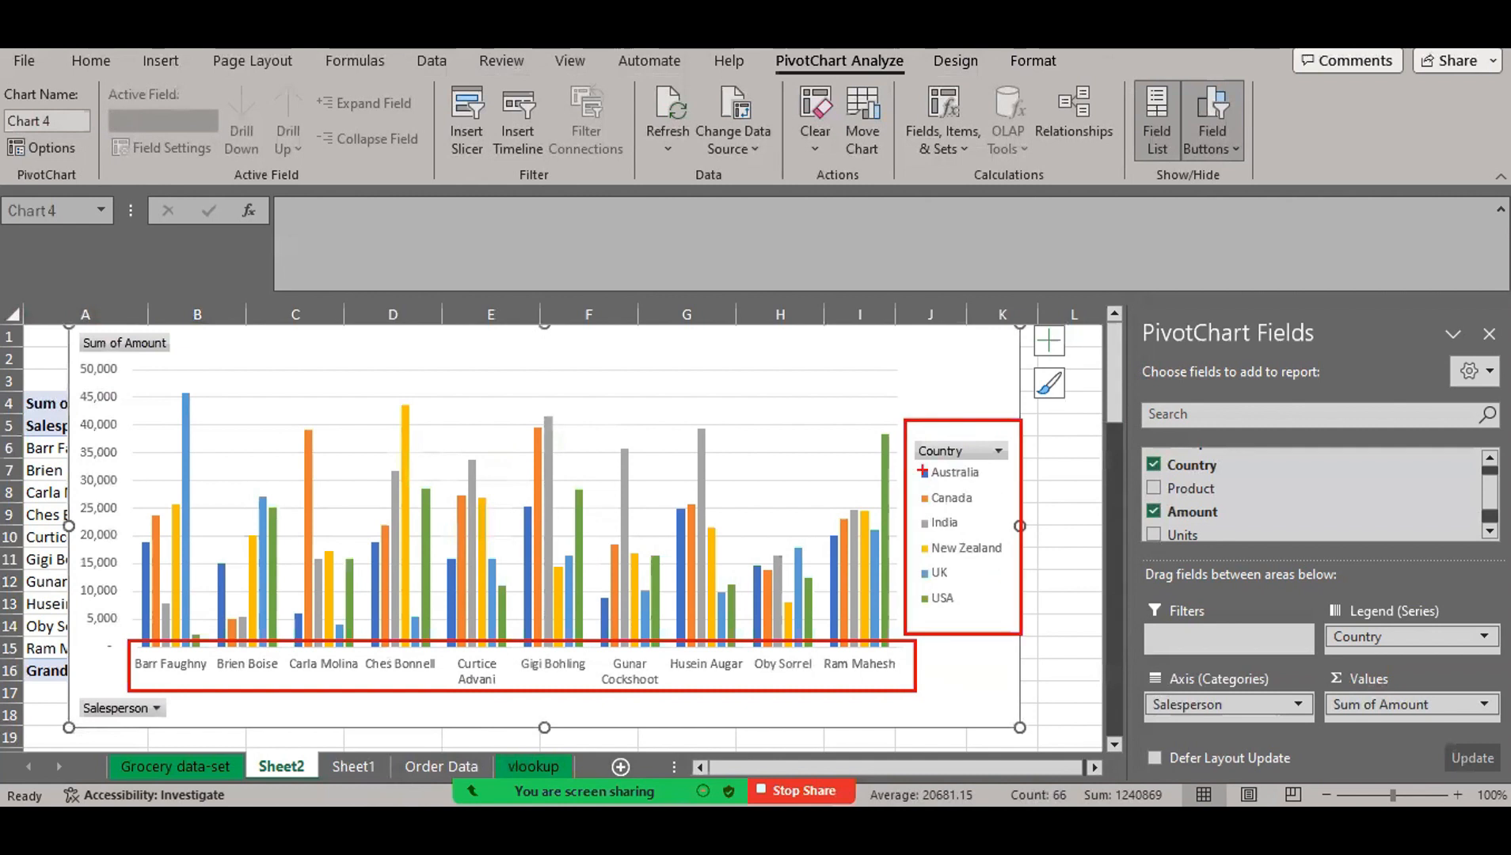
{"action": "mouse_move", "coordinate": [918, 462]}
{"action": "left_mouse_down"}
{"action": "mouse_move", "coordinate": [936, 505]}
{"action": "mouse_move", "coordinate": [932, 614]}
{"action": "left_mouse_up"}
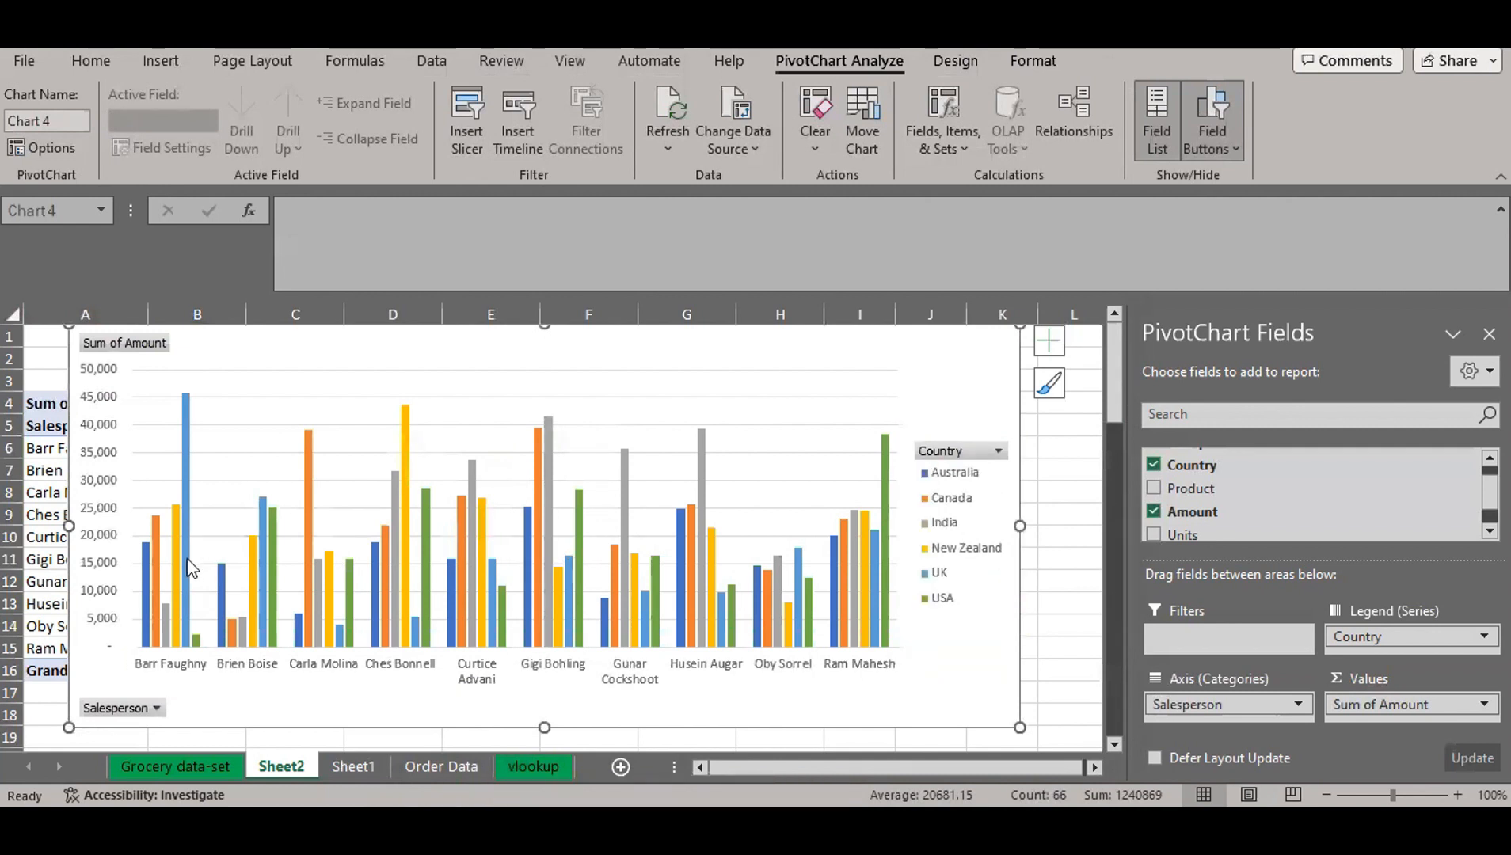
{"action": "mouse_move", "coordinate": [187, 559]}
{"action": "left_click_drag", "start_coordinate": [142, 560], "coordinate": [152, 513]}
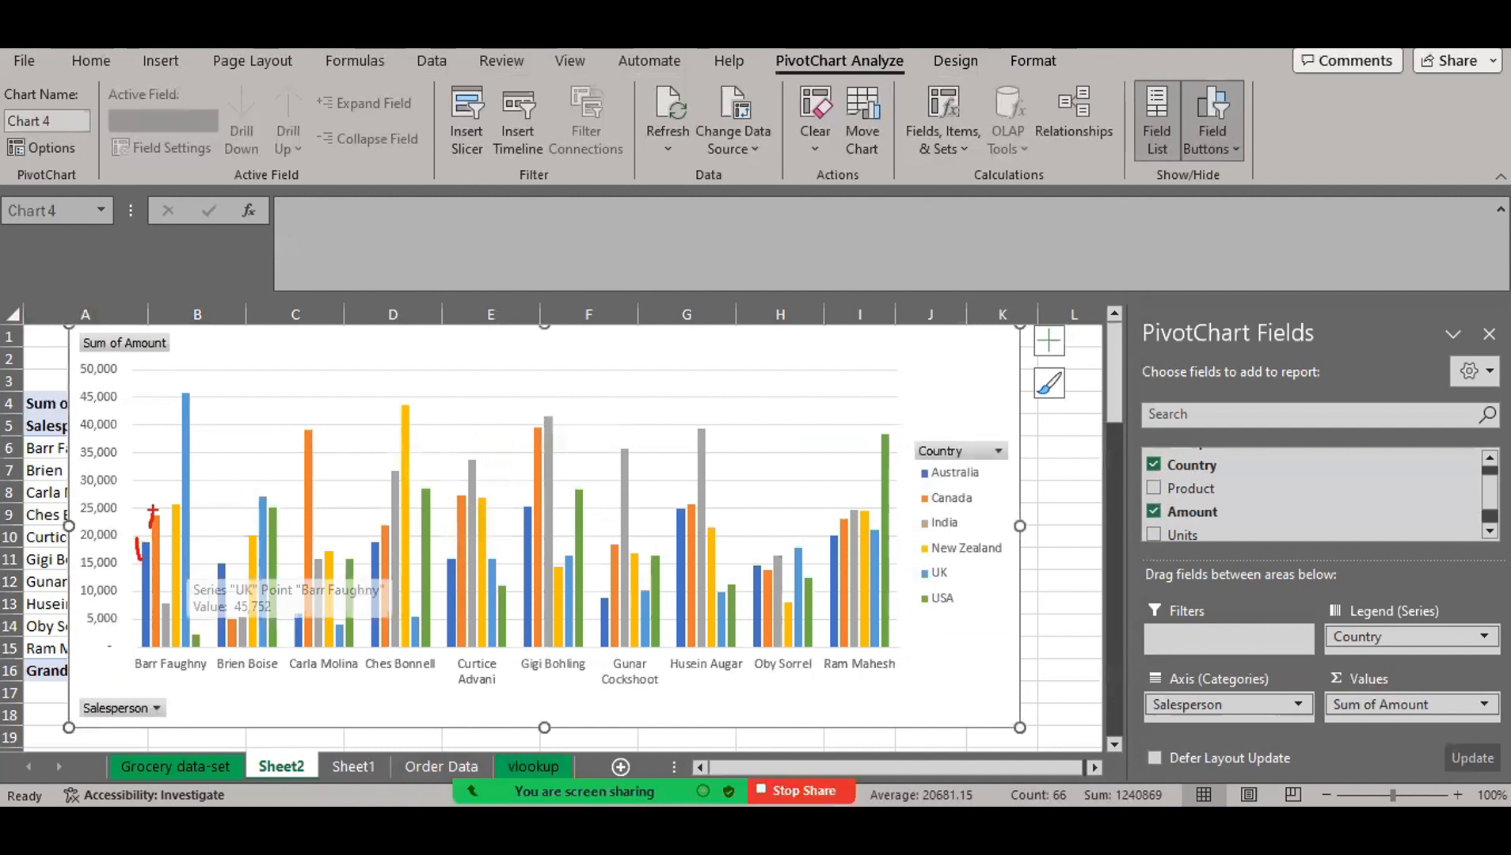
{"action": "left_click_drag", "start_coordinate": [167, 590], "coordinate": [171, 578]}
{"action": "left_click_drag", "start_coordinate": [912, 429], "coordinate": [1008, 627]}
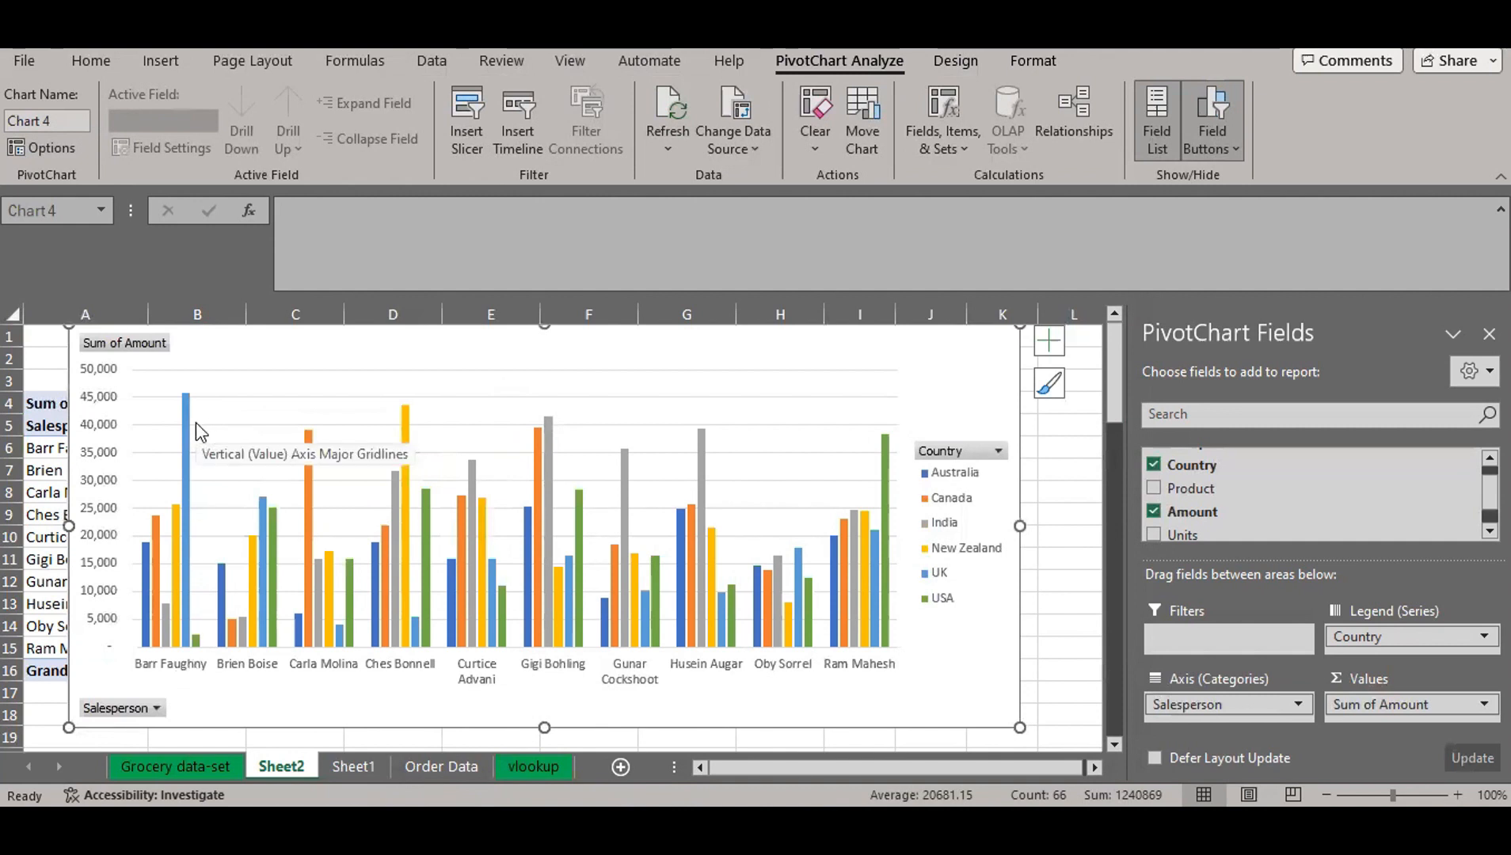
{"action": "mouse_move", "coordinate": [192, 406]}
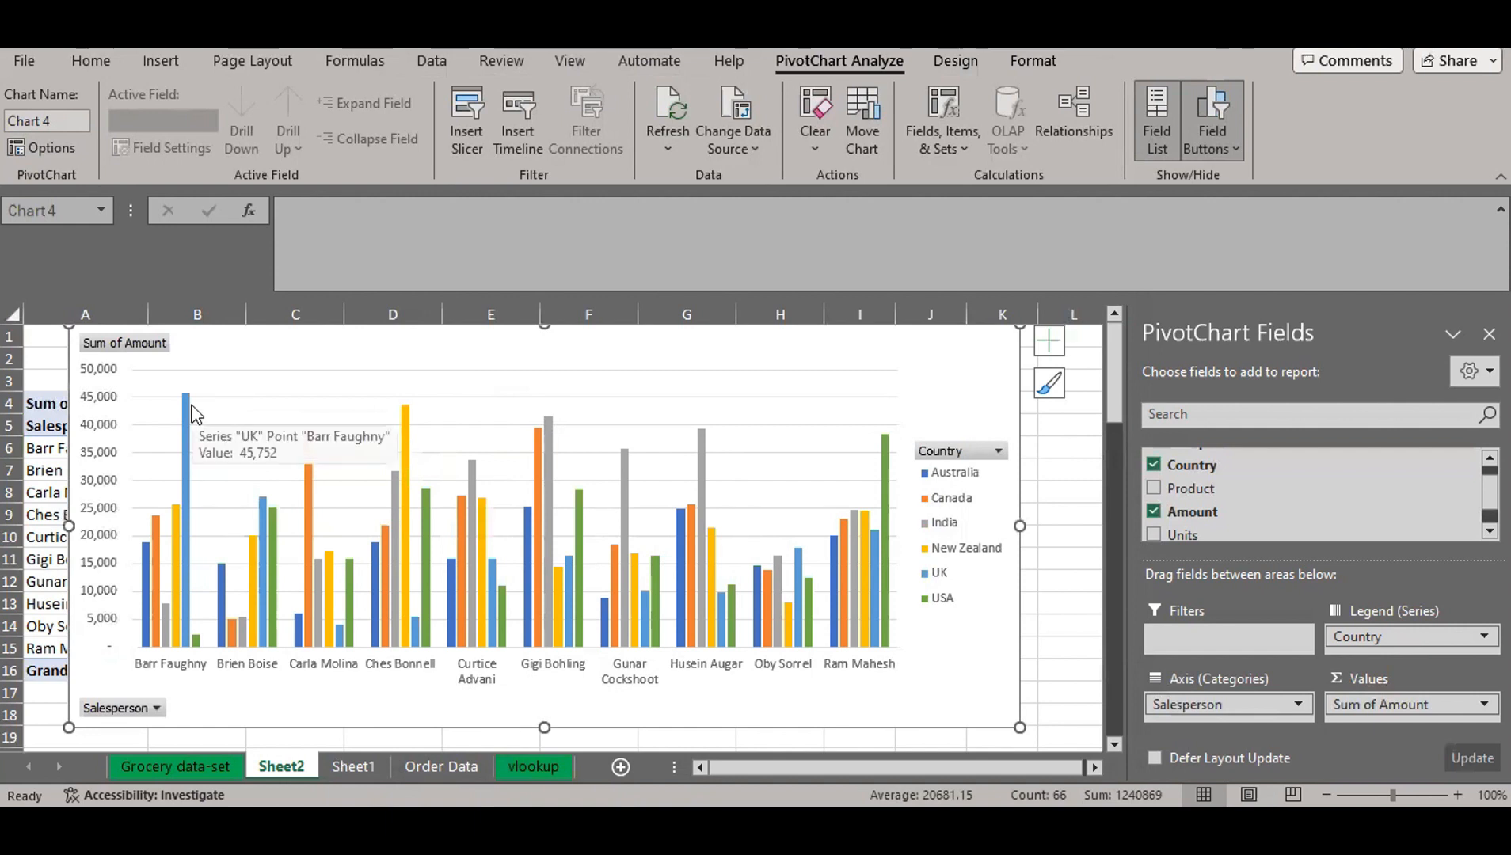
{"action": "mouse_move", "coordinate": [263, 603]}
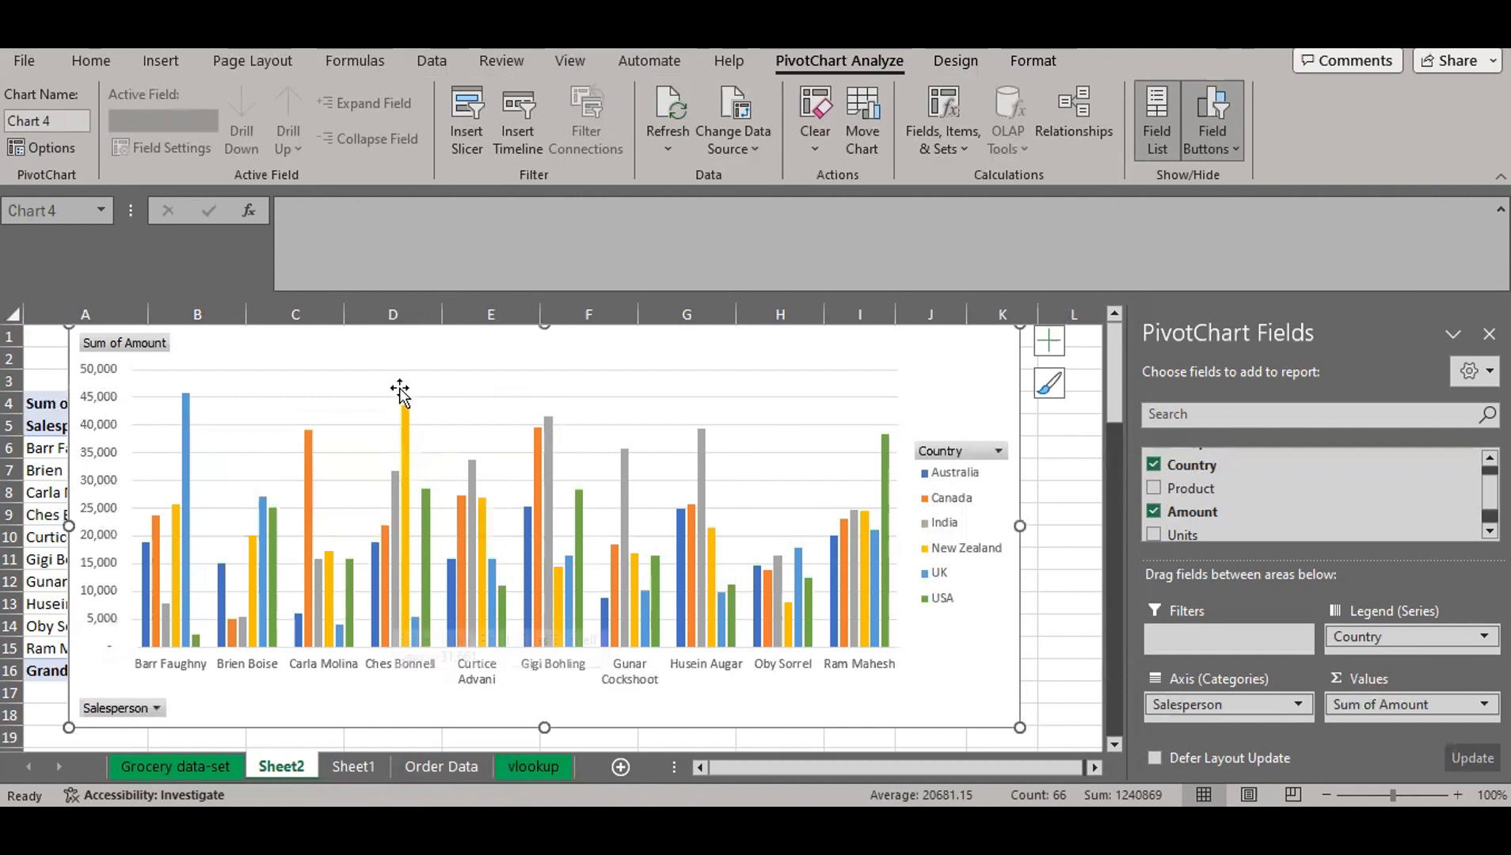
{"action": "mouse_move", "coordinate": [470, 531]}
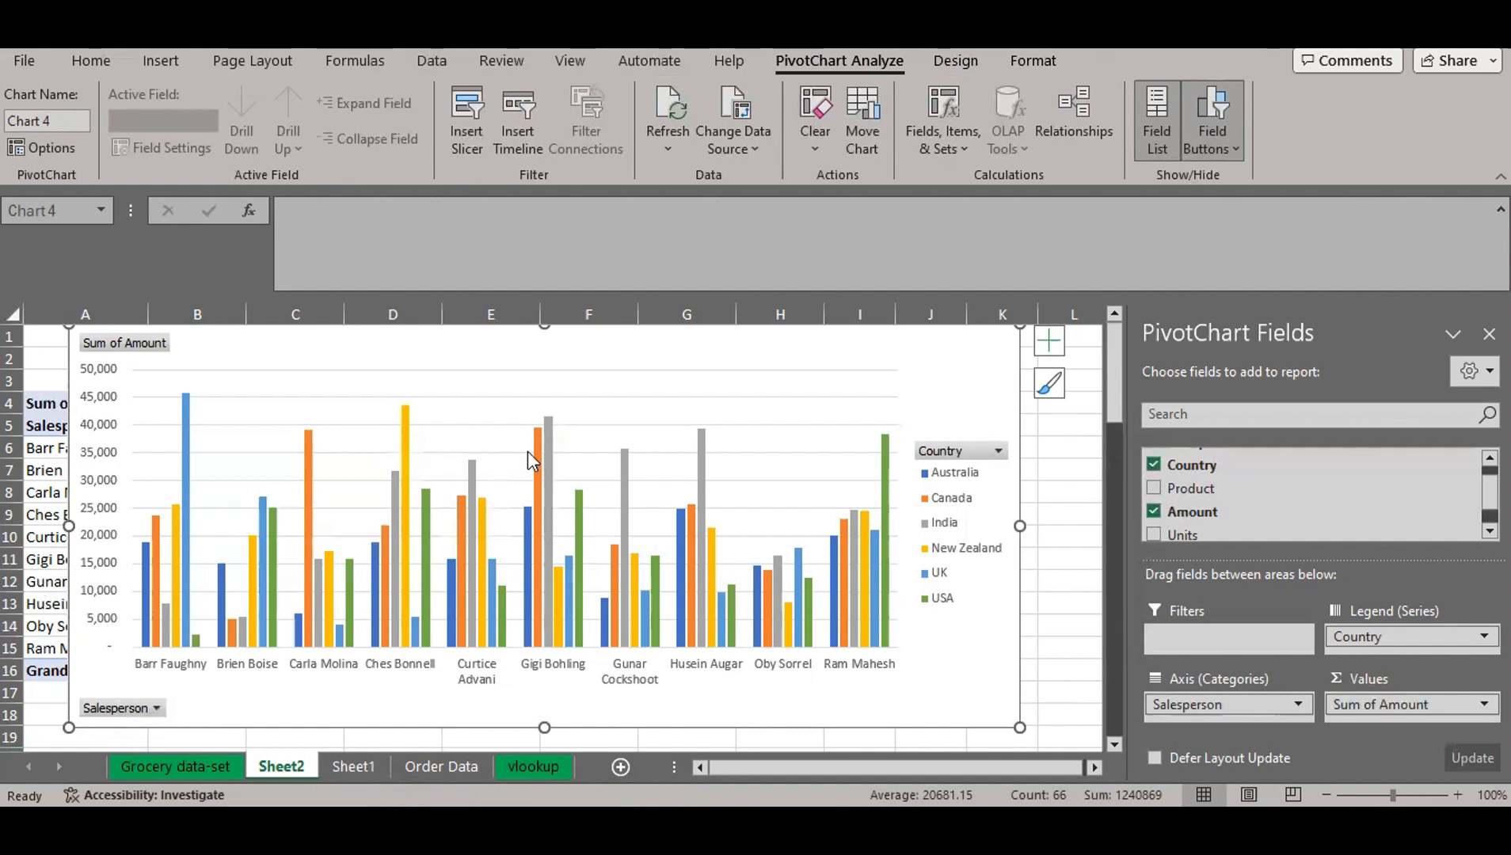
{"action": "mouse_move", "coordinate": [1112, 363]}
{"action": "left_mouse_down"}
{"action": "mouse_move", "coordinate": [1112, 331]}
{"action": "mouse_move", "coordinate": [1104, 411]}
{"action": "mouse_move", "coordinate": [1118, 300]}
{"action": "mouse_move", "coordinate": [1108, 338]}
{"action": "left_mouse_up"}
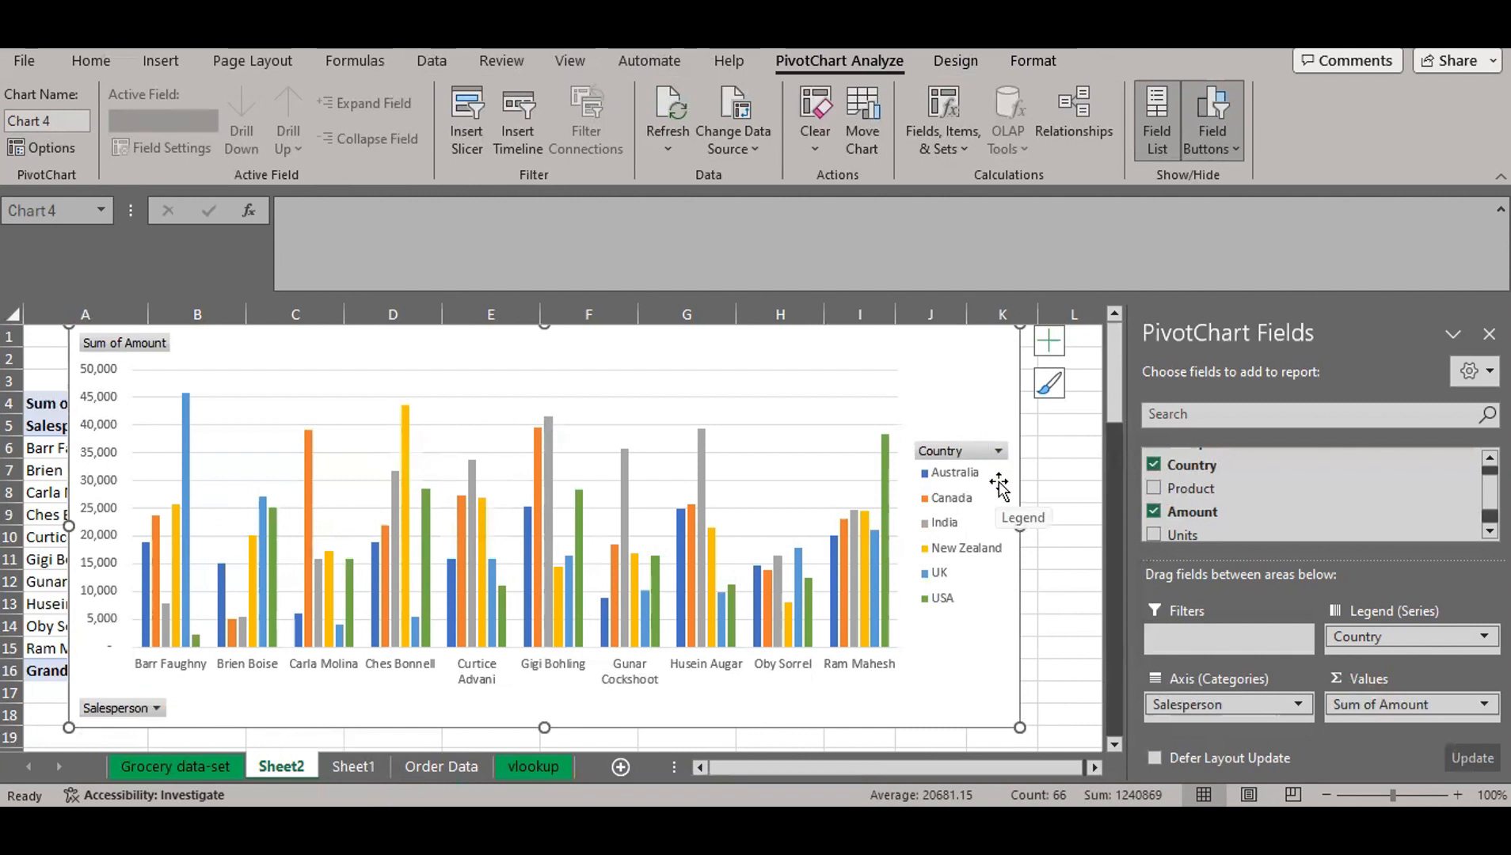
- Try filtering the PivotChart to the first salesperson with the third one highlighted in the list, and undo the filter
{"action": "left_click", "coordinate": [156, 708]}
{"action": "left_click", "coordinate": [61, 476]}
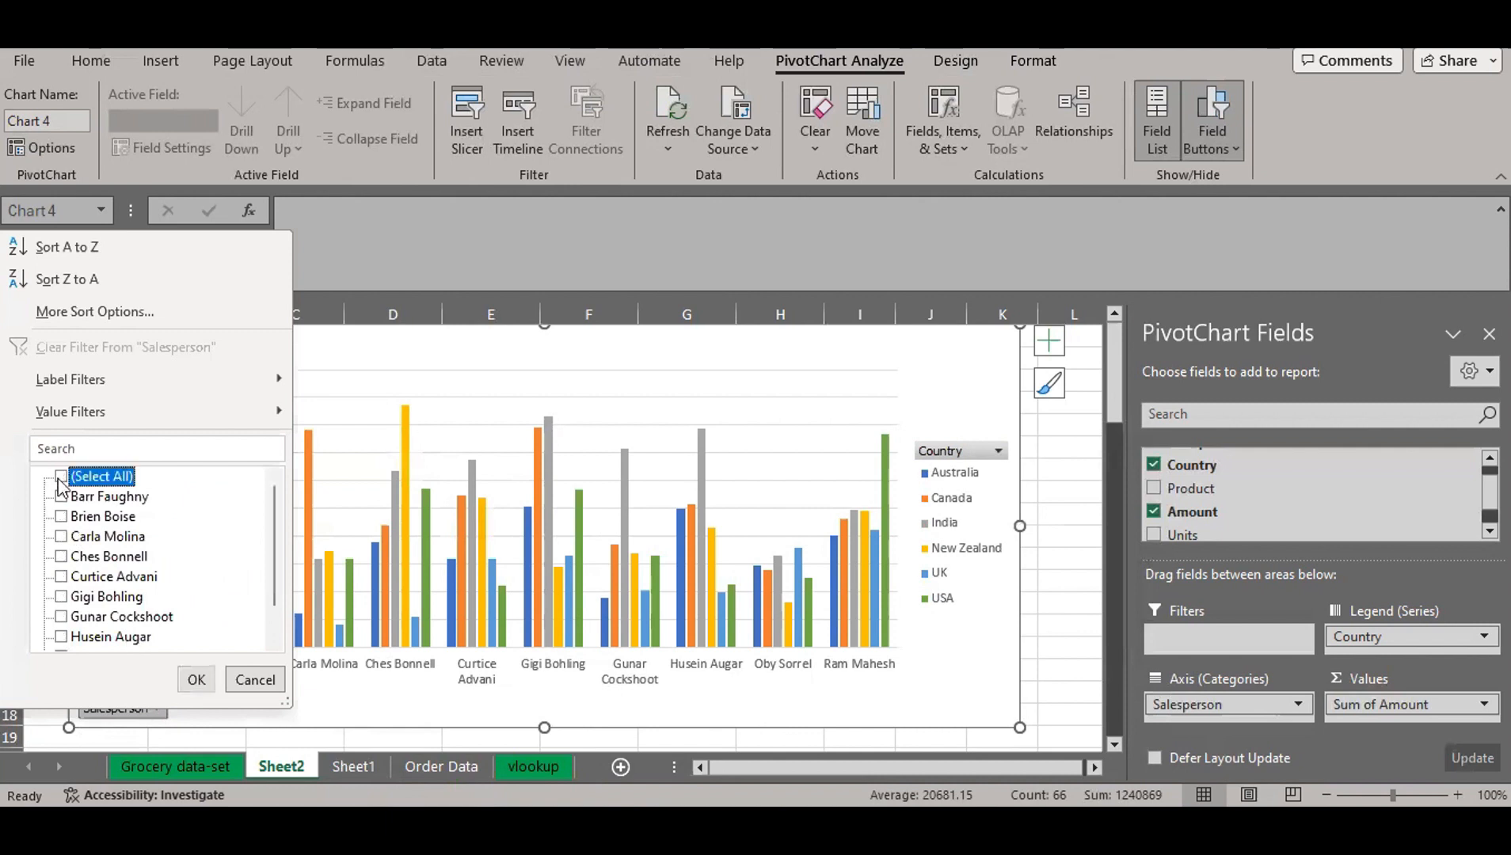
{"action": "left_click", "coordinate": [61, 498]}
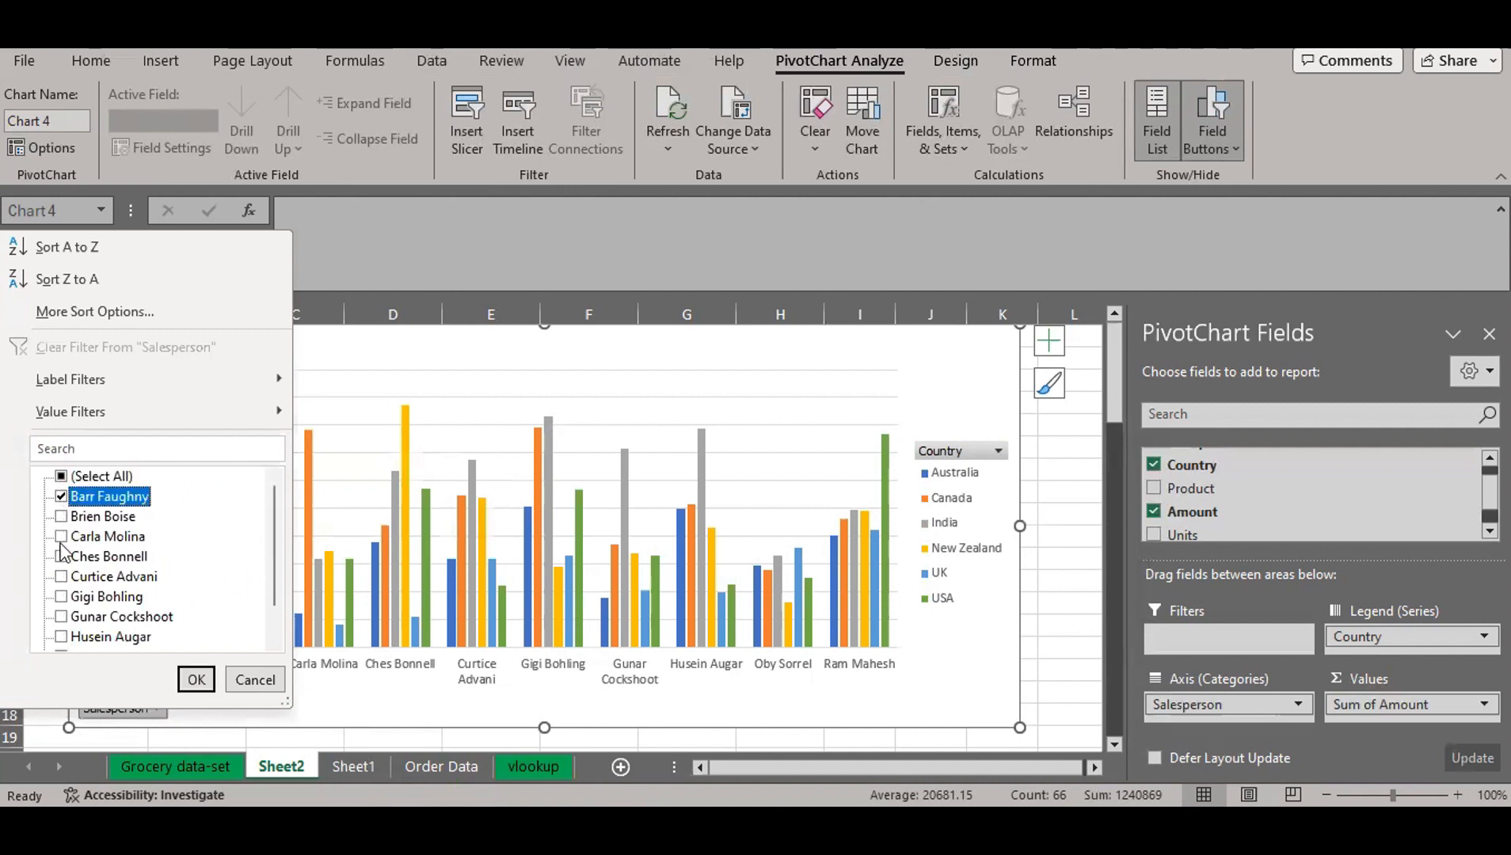
{"action": "left_click", "coordinate": [61, 538]}
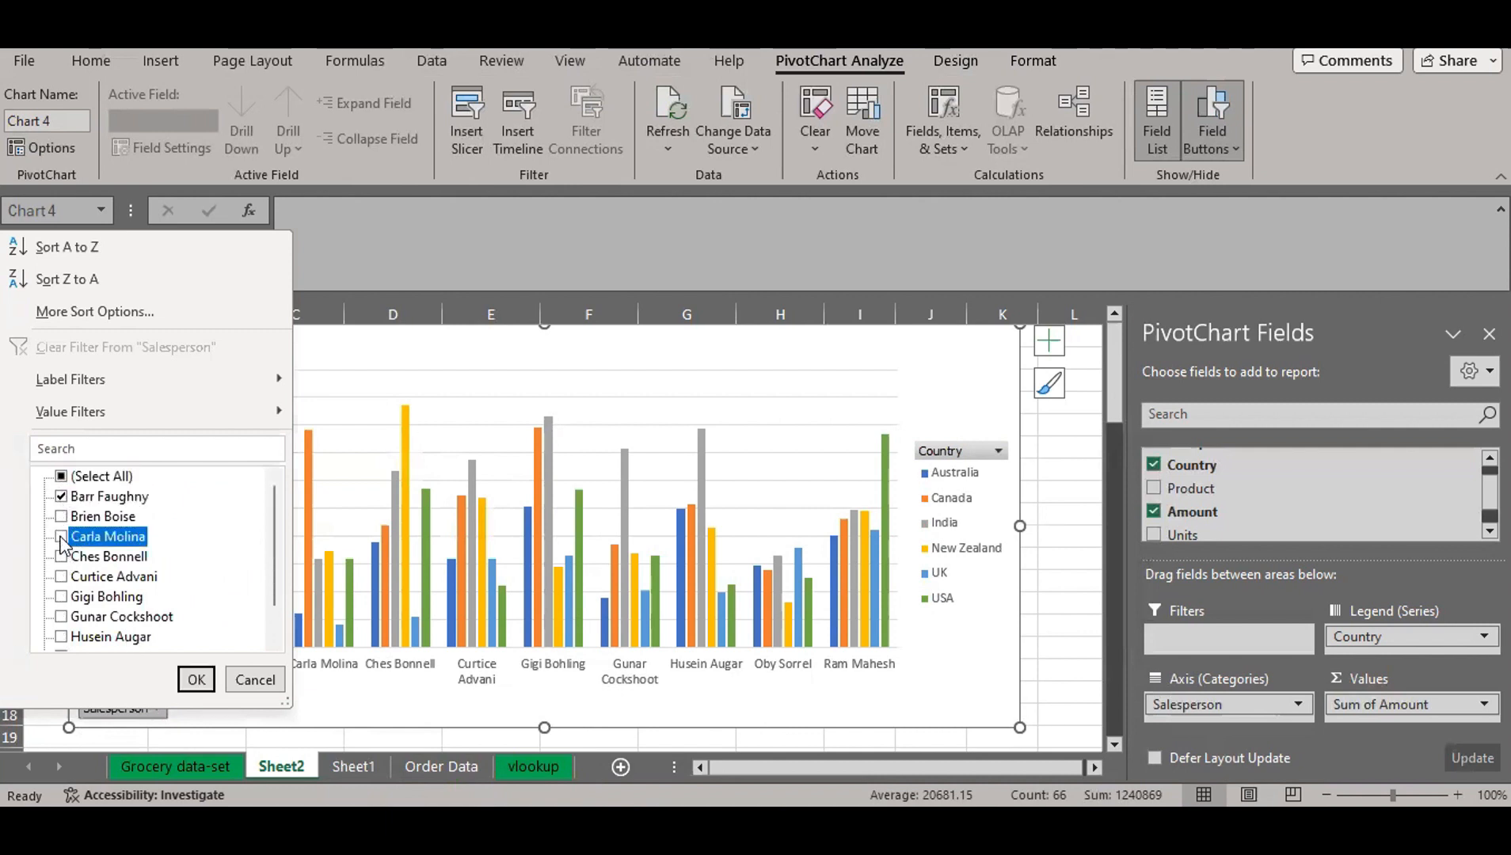
{"action": "left_click", "coordinate": [196, 679]}
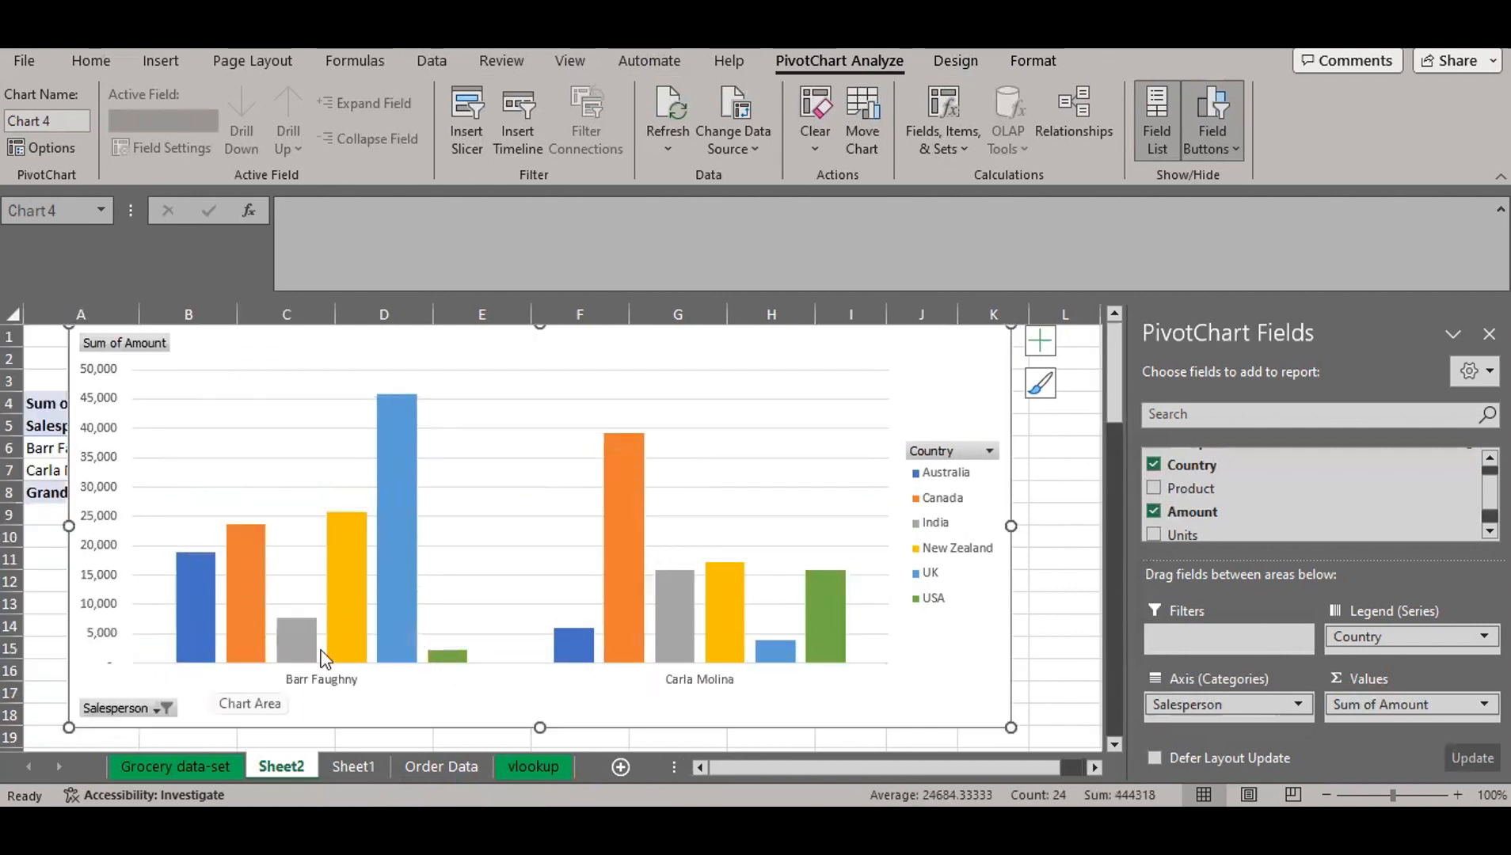
{"action": "mouse_move", "coordinate": [327, 625]}
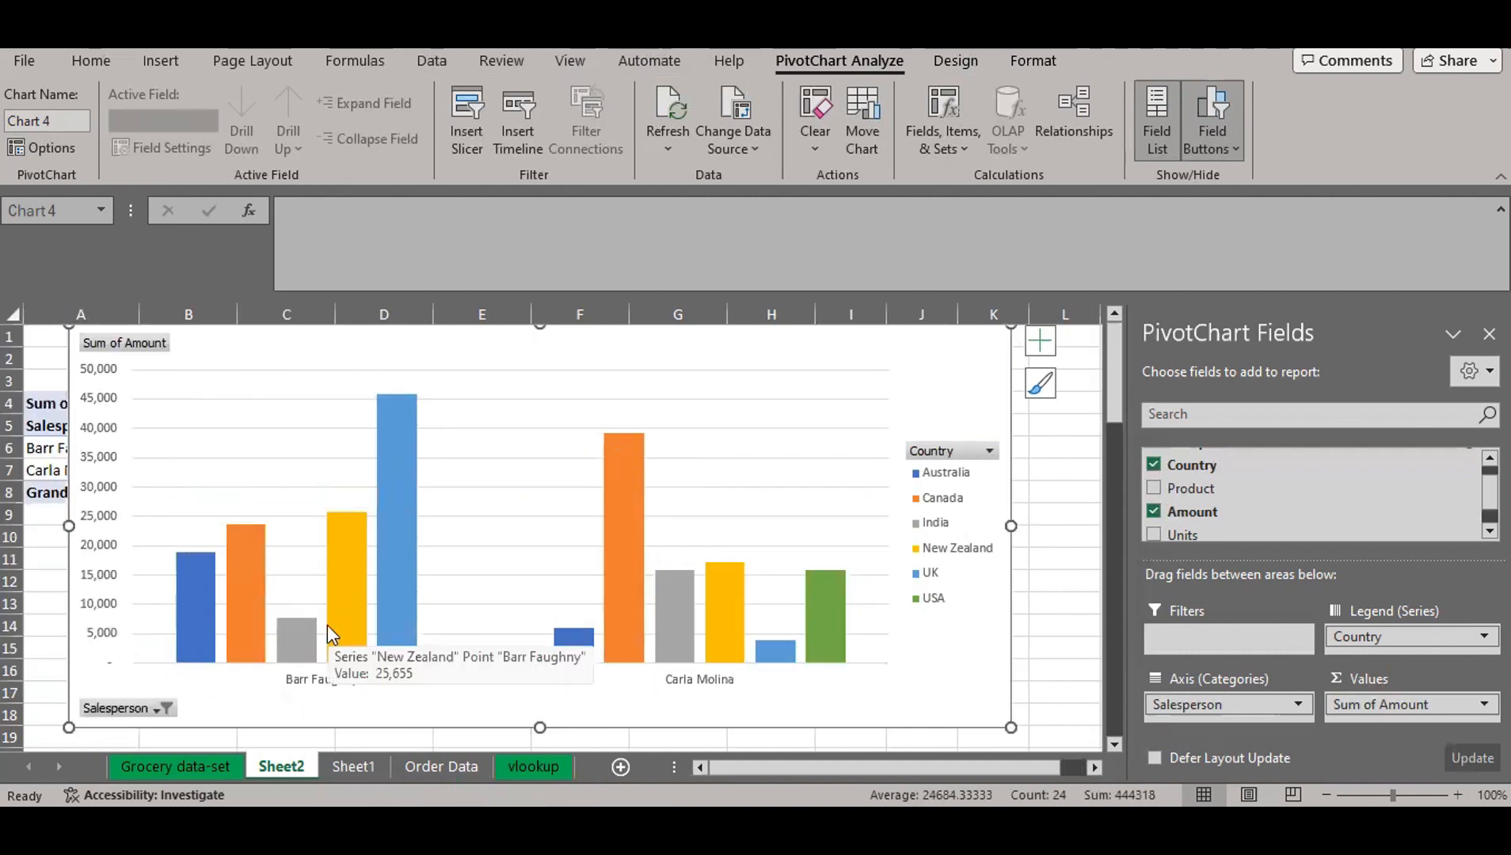
{"action": "key", "text": "ctrl+z"}
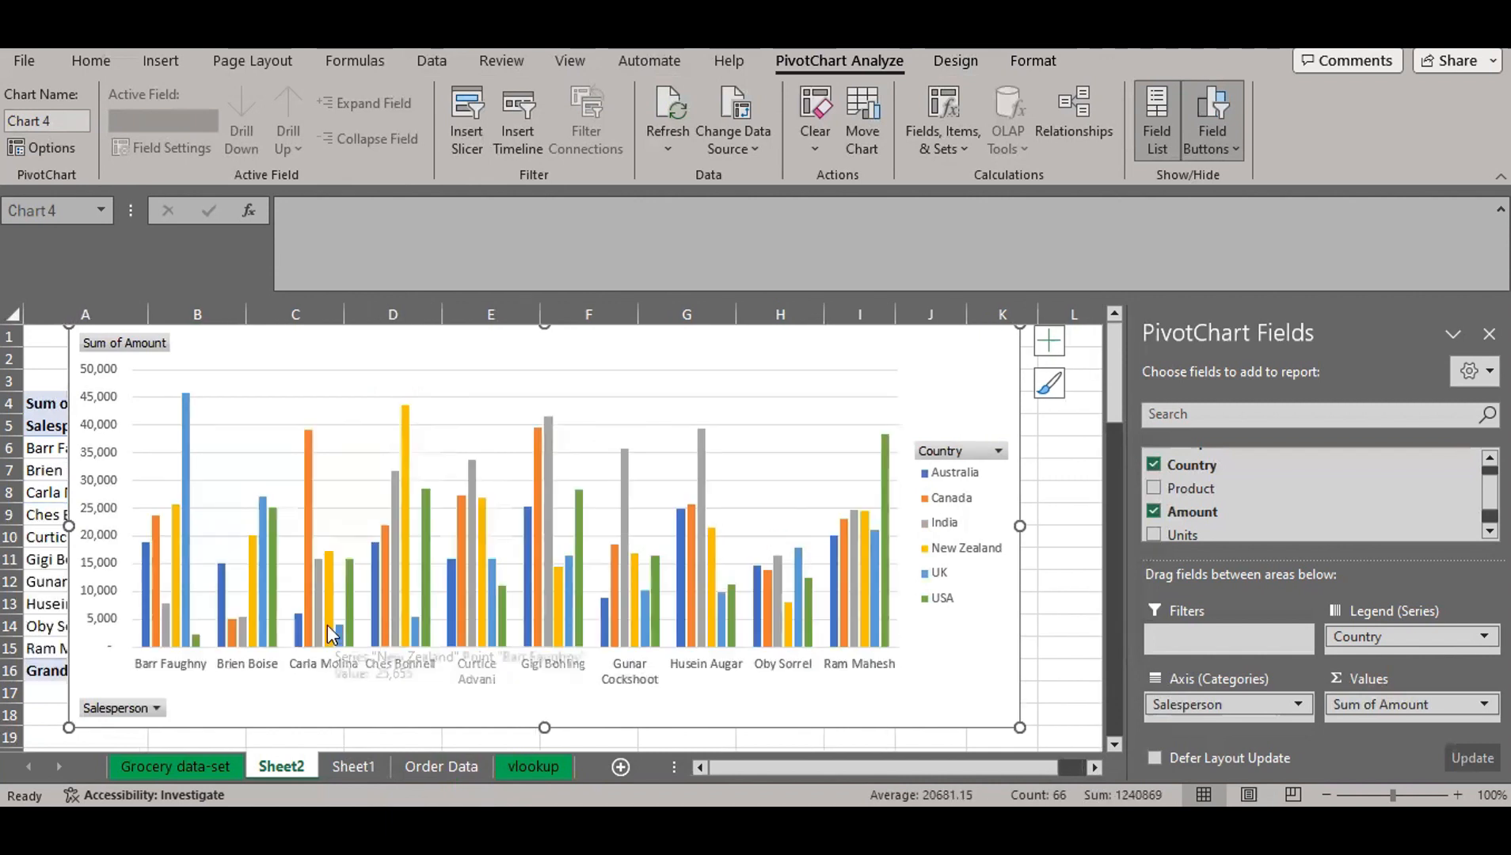
- Filter the PivotChart's Country legend to only India and USA to compare their sales, and undo the filter
{"action": "left_click", "coordinate": [1000, 451]}
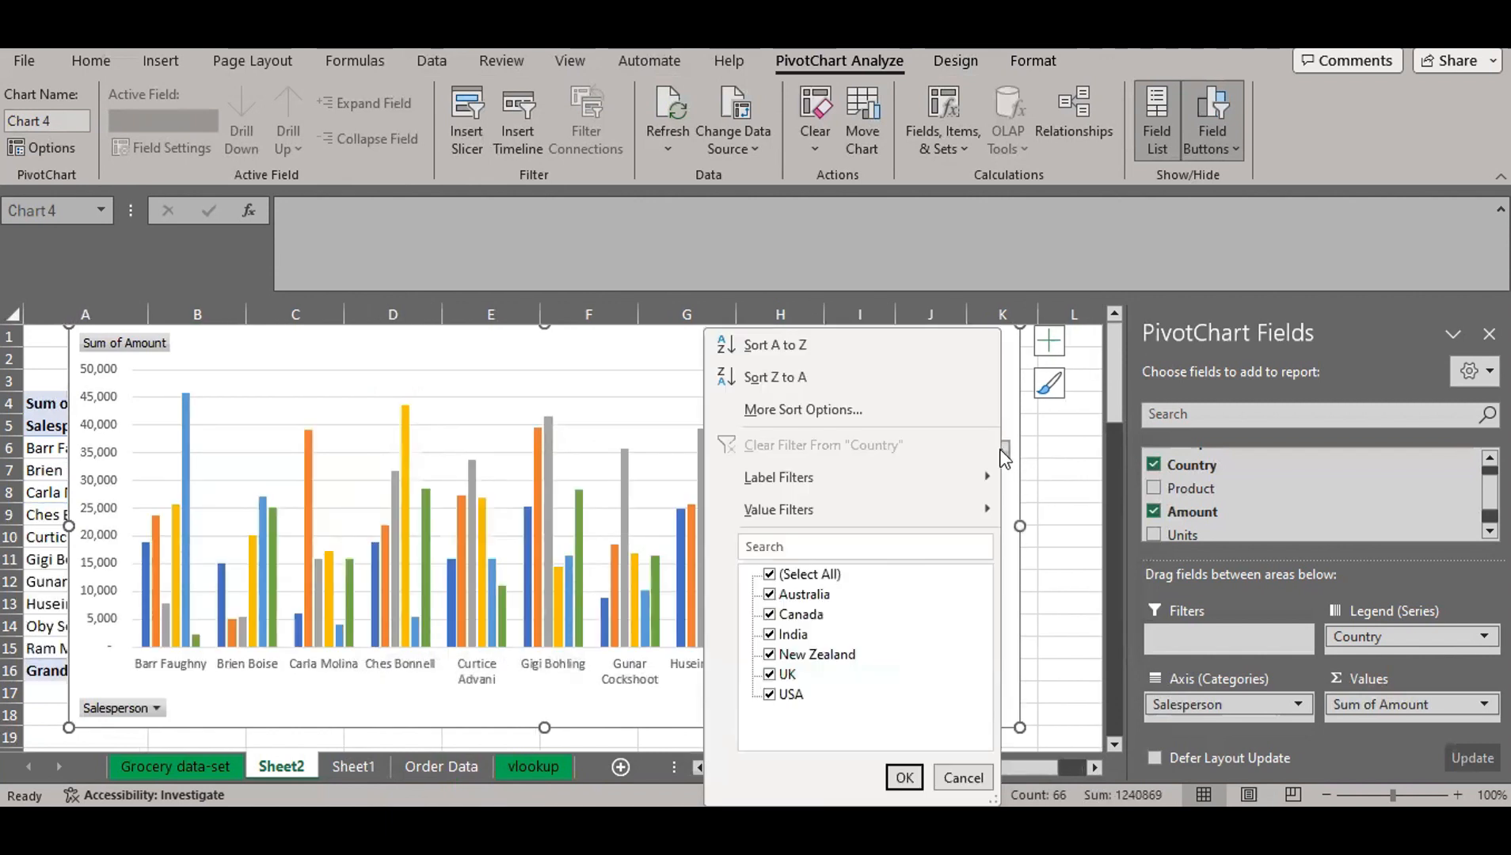
{"action": "left_click", "coordinate": [772, 579]}
{"action": "left_click", "coordinate": [769, 575]}
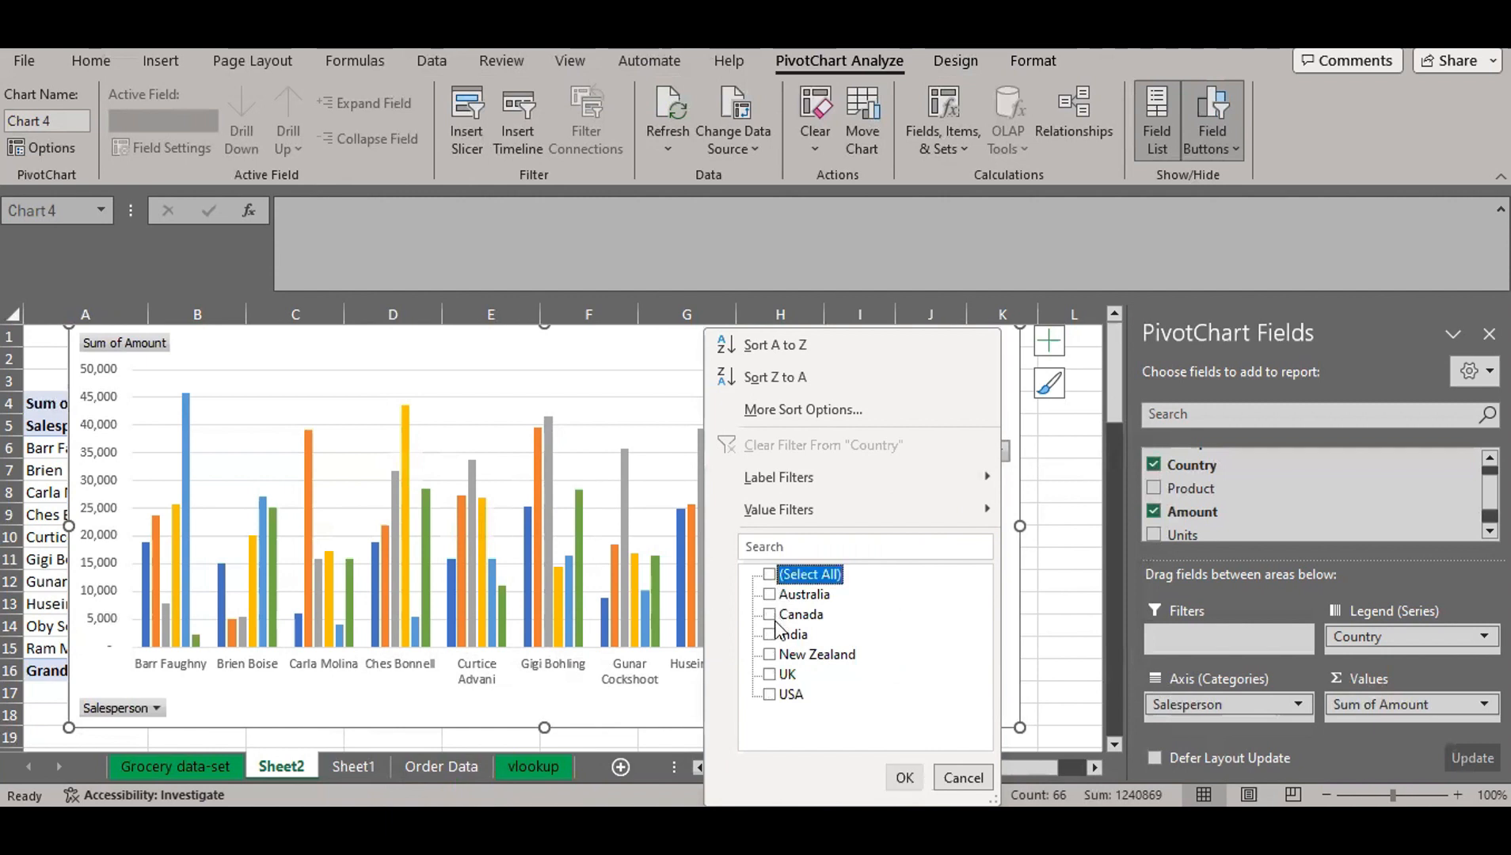
{"action": "left_click", "coordinate": [769, 635]}
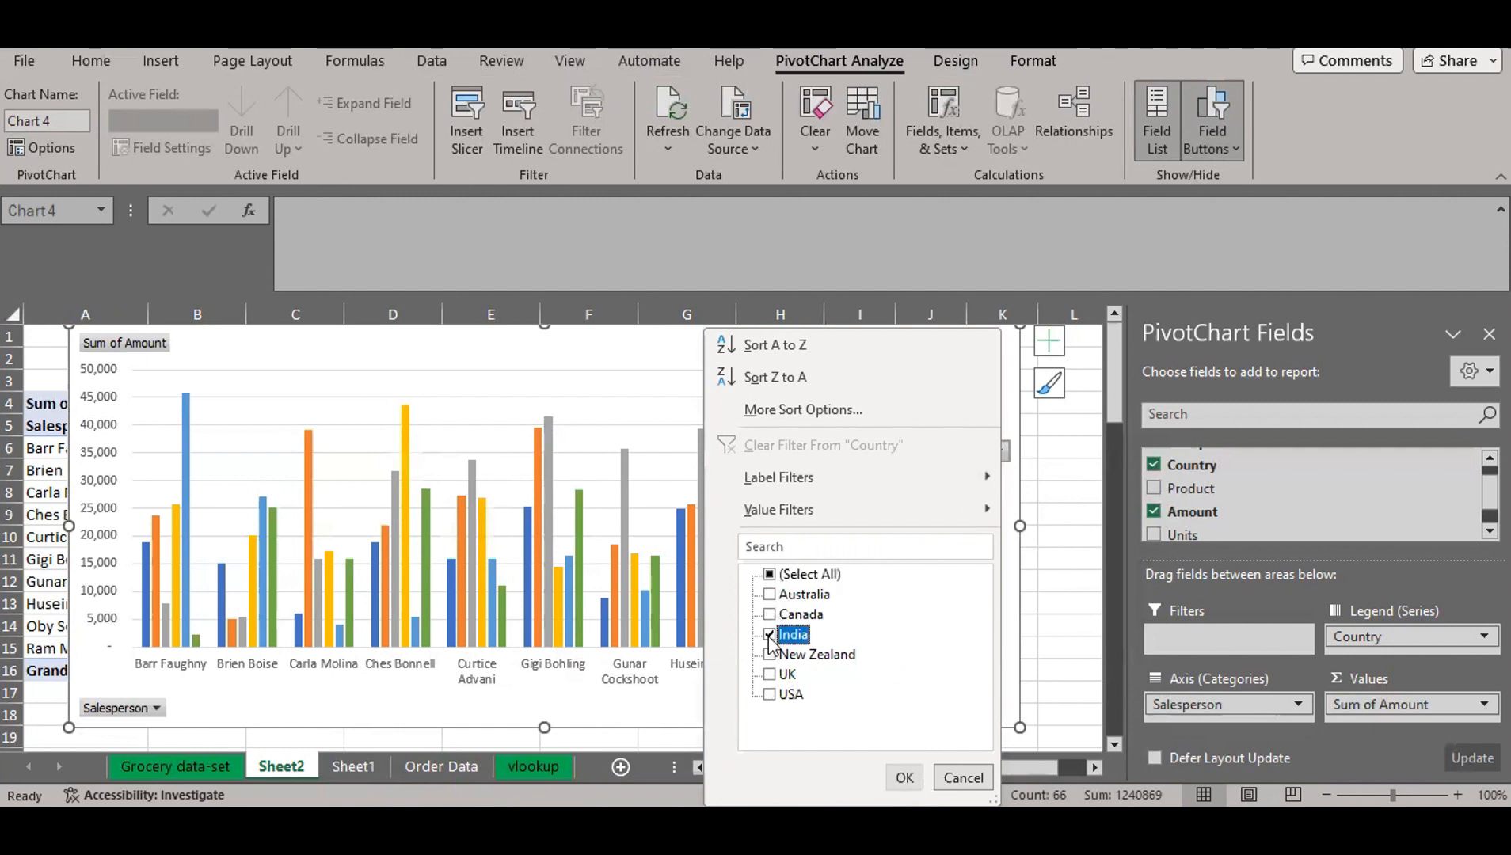
{"action": "left_click", "coordinate": [770, 694]}
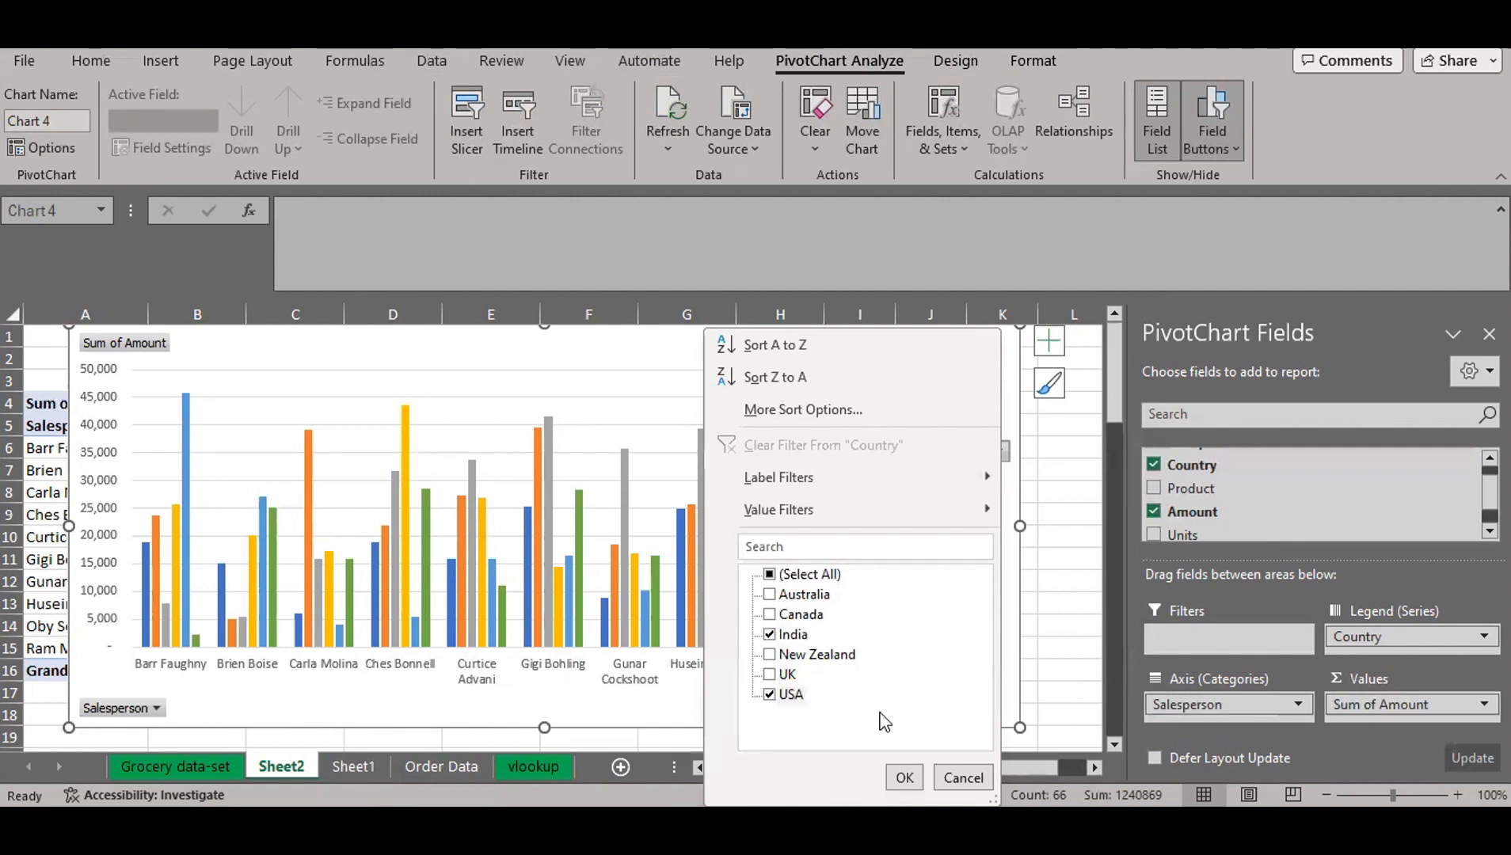
{"action": "left_click", "coordinate": [904, 777]}
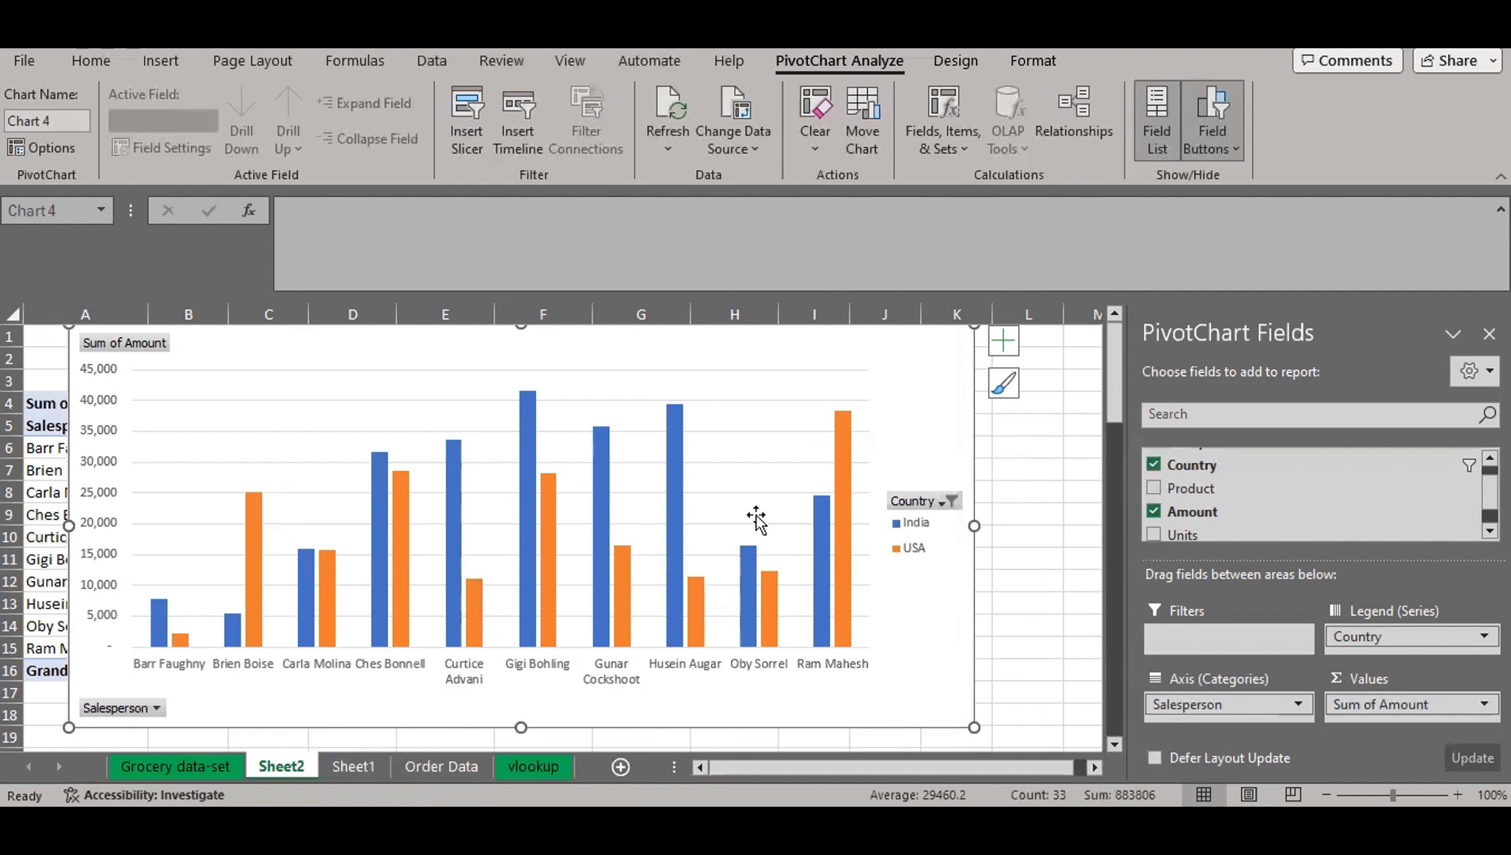
{"action": "key", "text": "ctrl+z"}
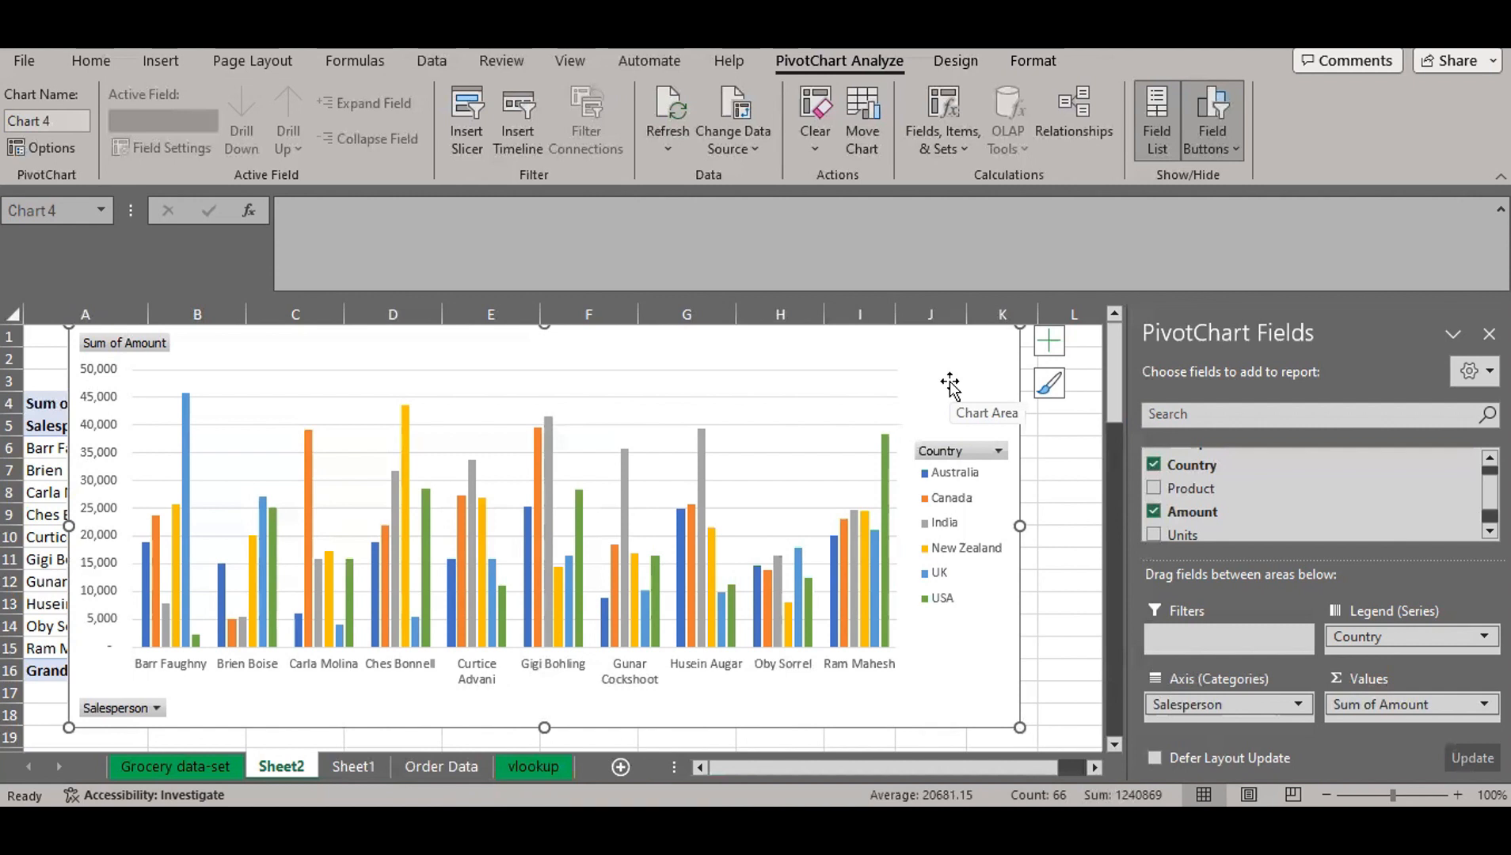
- Remove the gridlines from the PivotChart
{"action": "left_click", "coordinate": [1060, 347]}
{"action": "left_click", "coordinate": [1061, 353]}
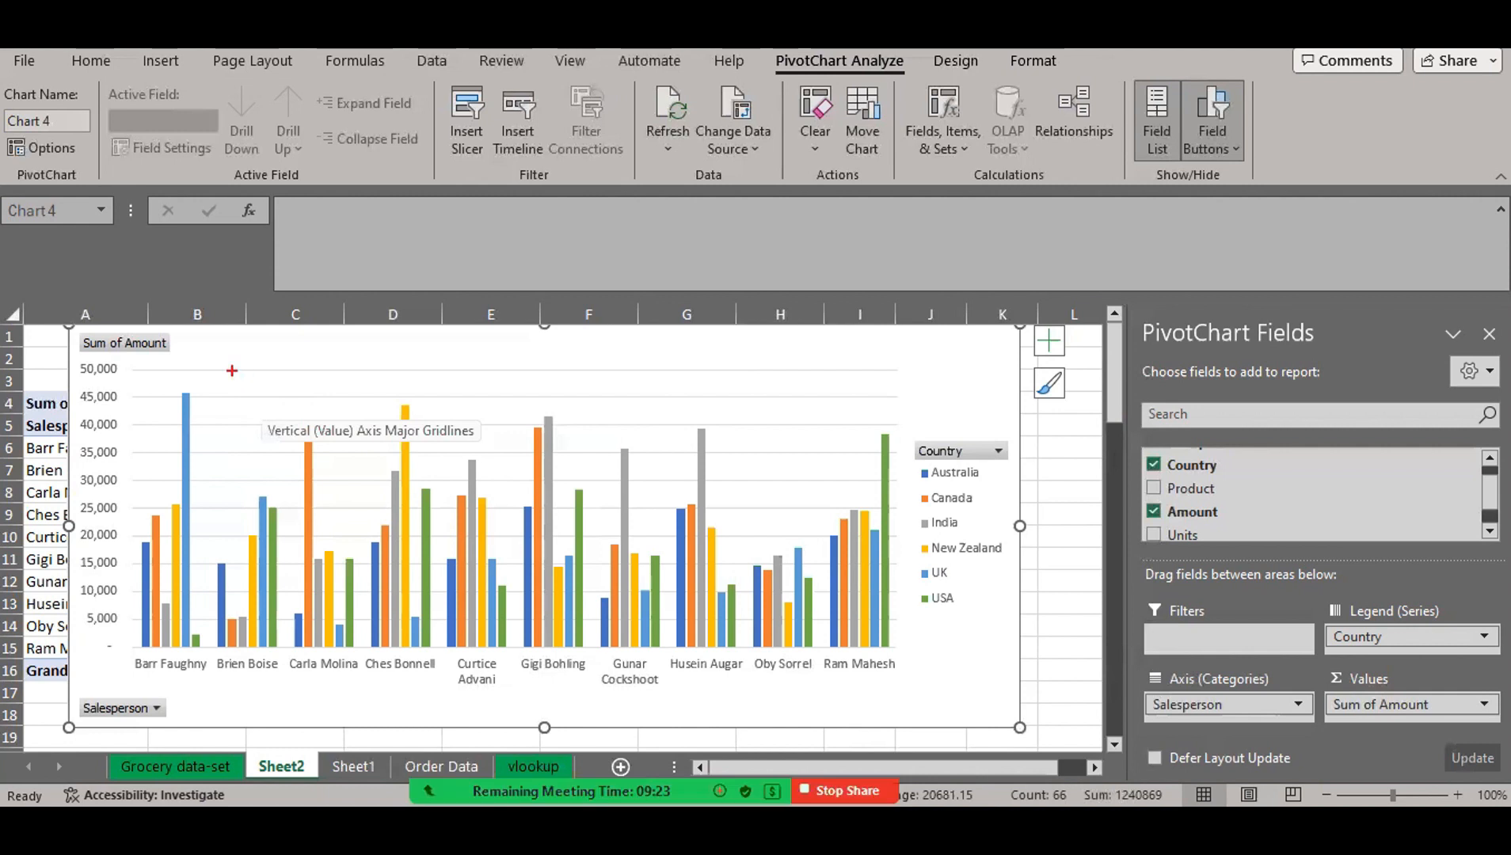
{"action": "left_click_drag", "start_coordinate": [231, 370], "coordinate": [637, 418]}
{"action": "left_click_drag", "start_coordinate": [539, 448], "coordinate": [665, 451]}
{"action": "left_click_drag", "start_coordinate": [540, 482], "coordinate": [664, 493]}
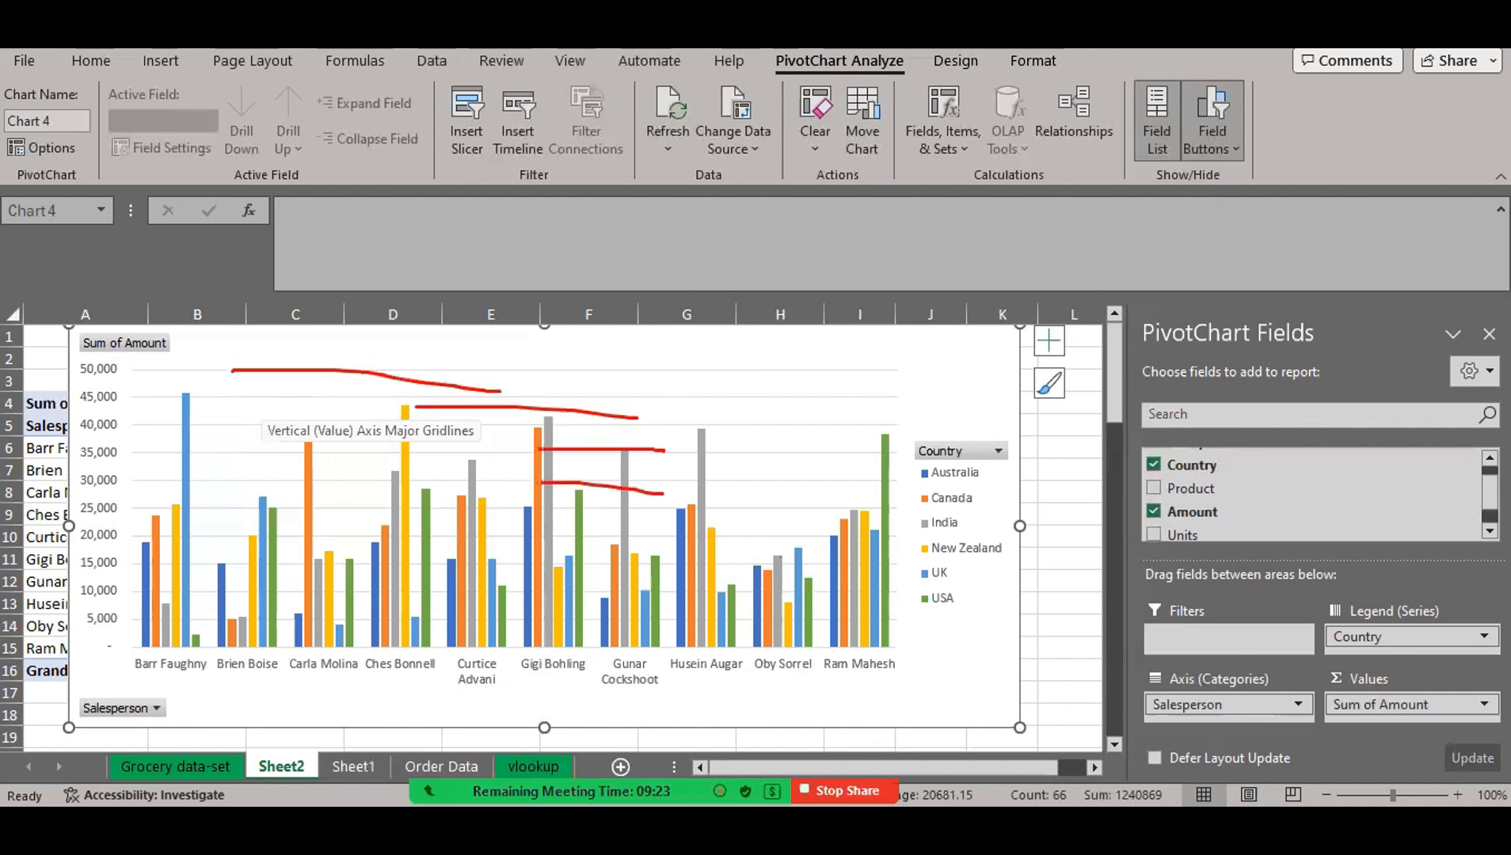
{"action": "key", "text": "Escape"}
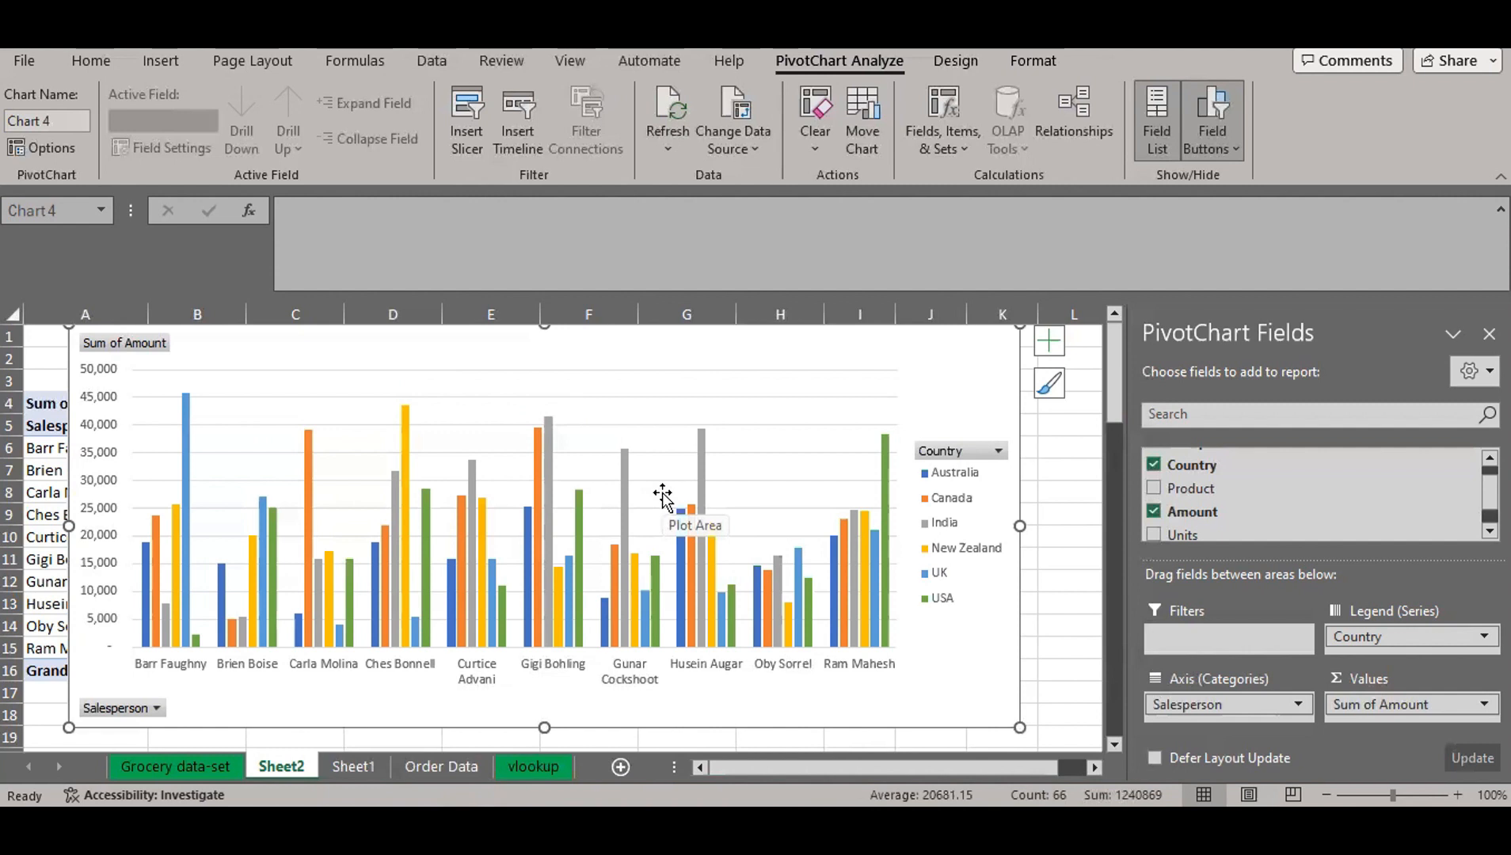
{"action": "left_click", "coordinate": [1046, 347]}
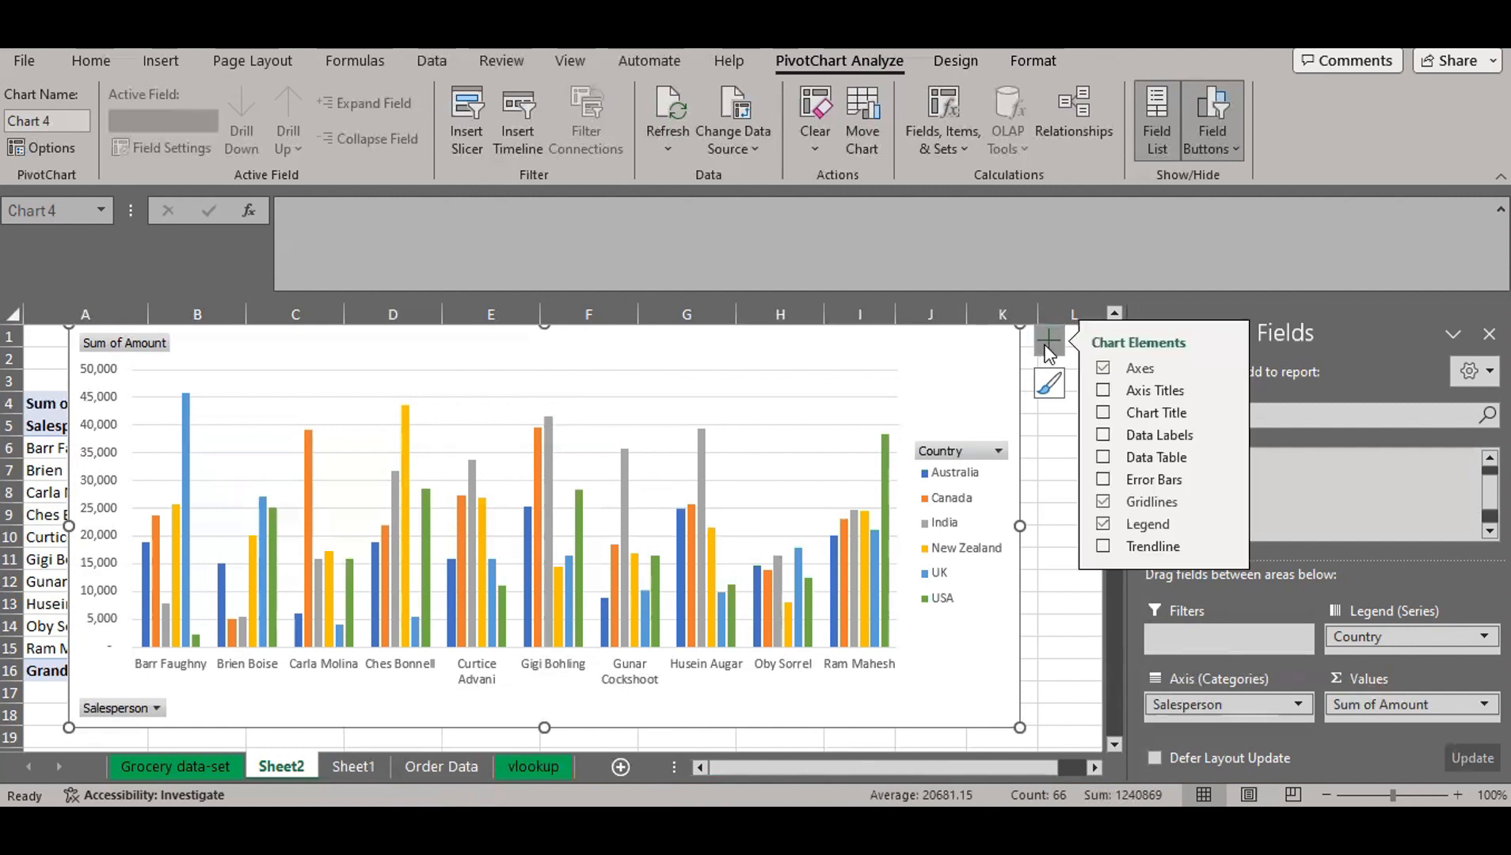
{"action": "left_click", "coordinate": [1104, 503]}
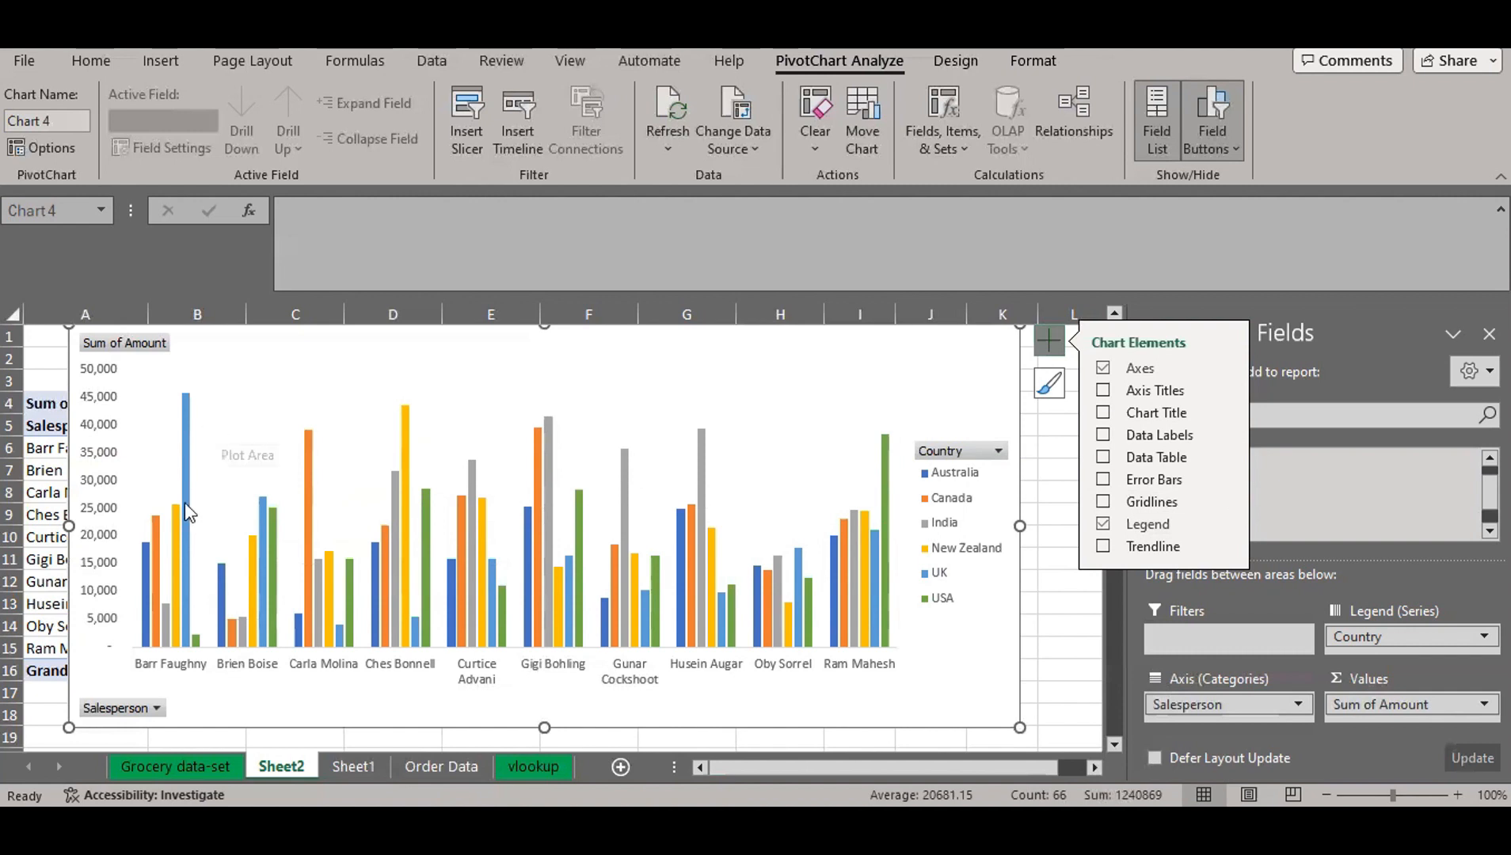
- Add data labels to the PivotChart's columns and inspect the labeled amounts
{"action": "mouse_move", "coordinate": [171, 513]}
{"action": "mouse_move", "coordinate": [183, 402]}
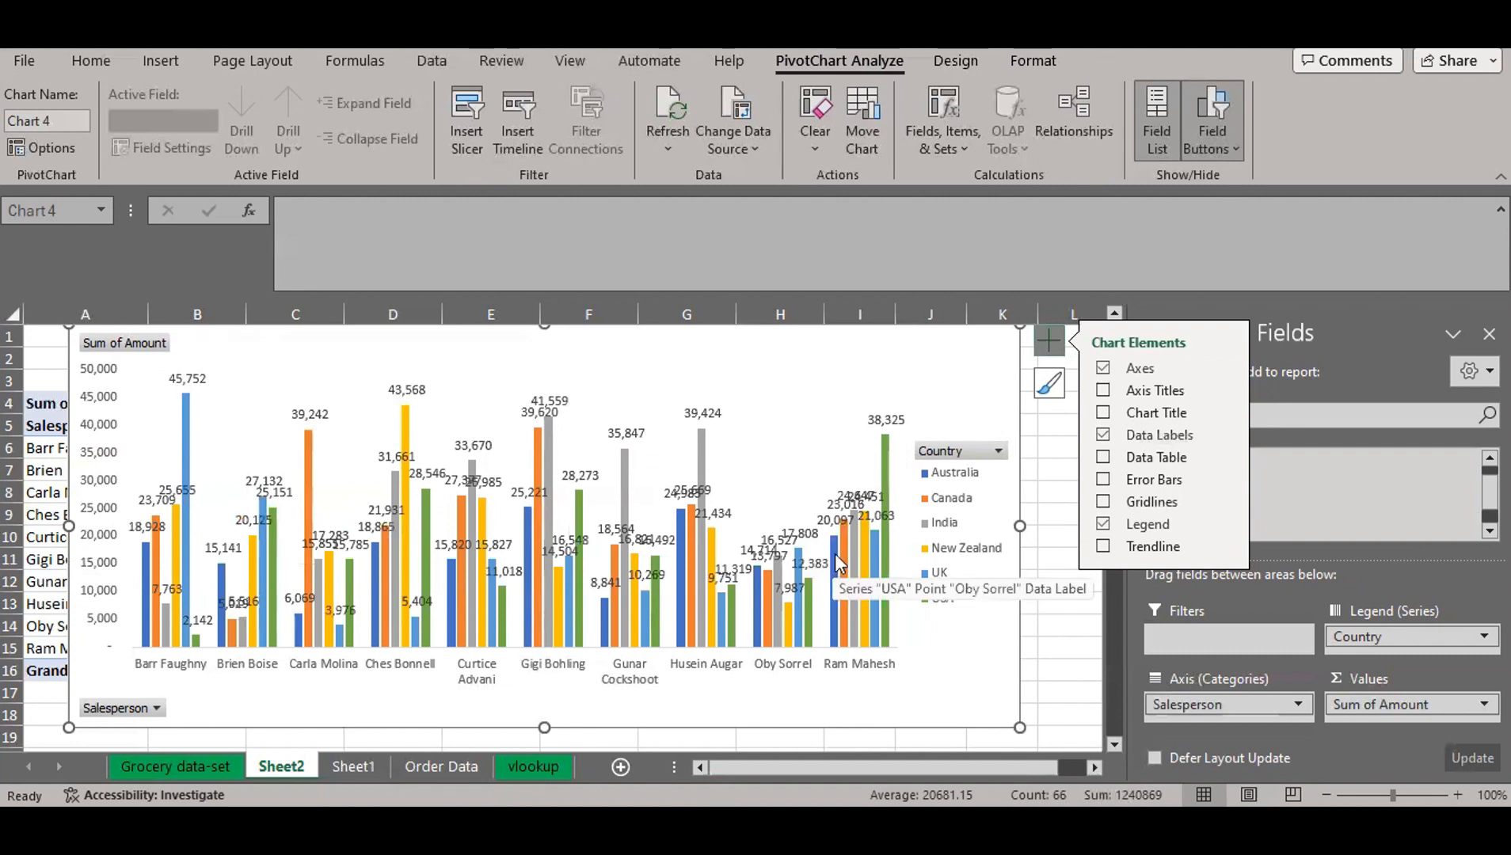
{"action": "mouse_move", "coordinate": [837, 553]}
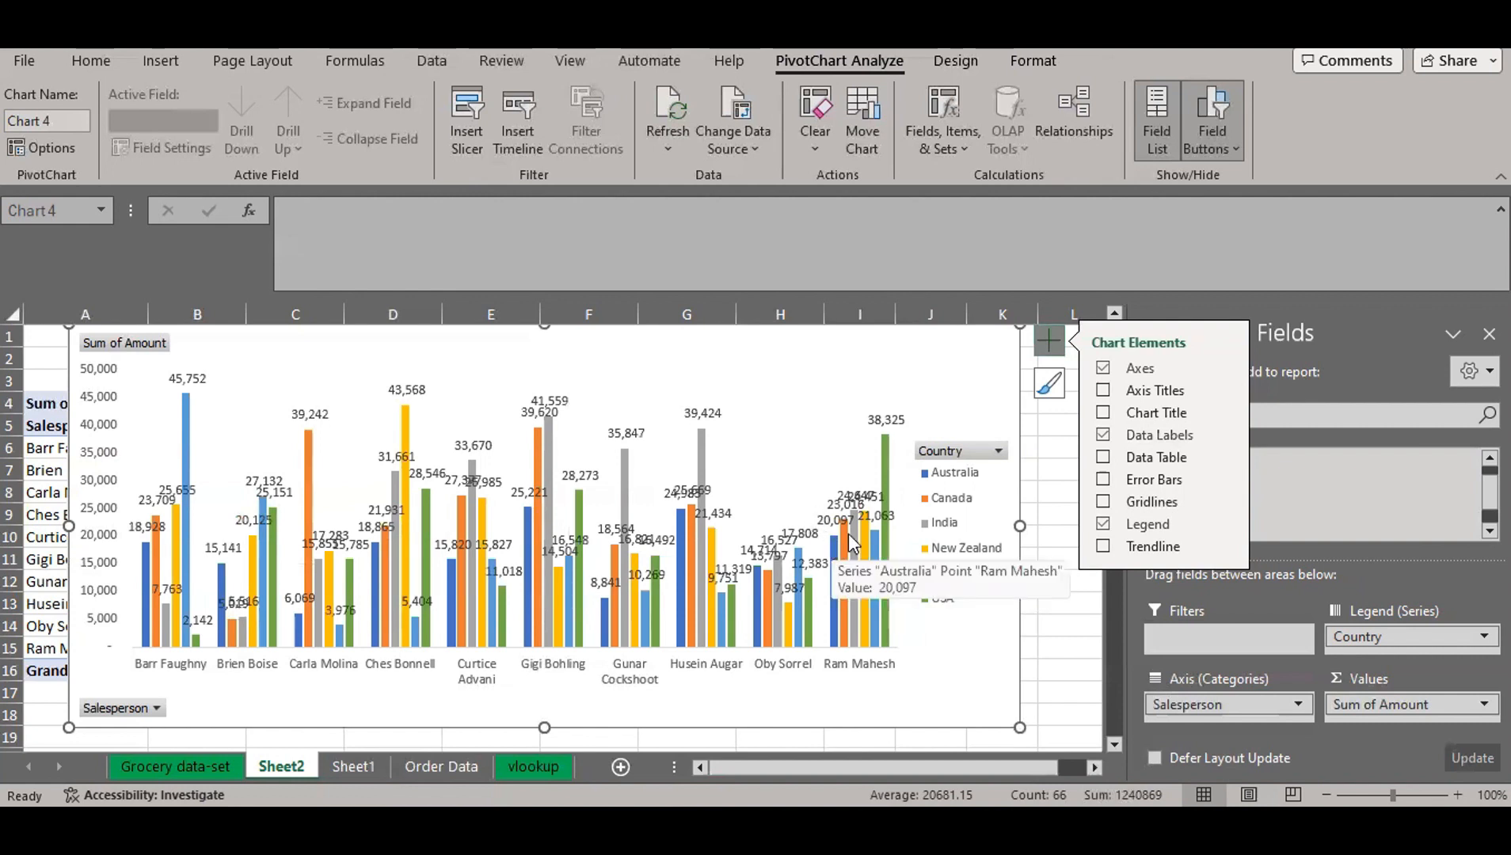
- Add axis titles to both axes of the PivotChart and try the chart title option
{"action": "left_click", "coordinate": [1103, 392]}
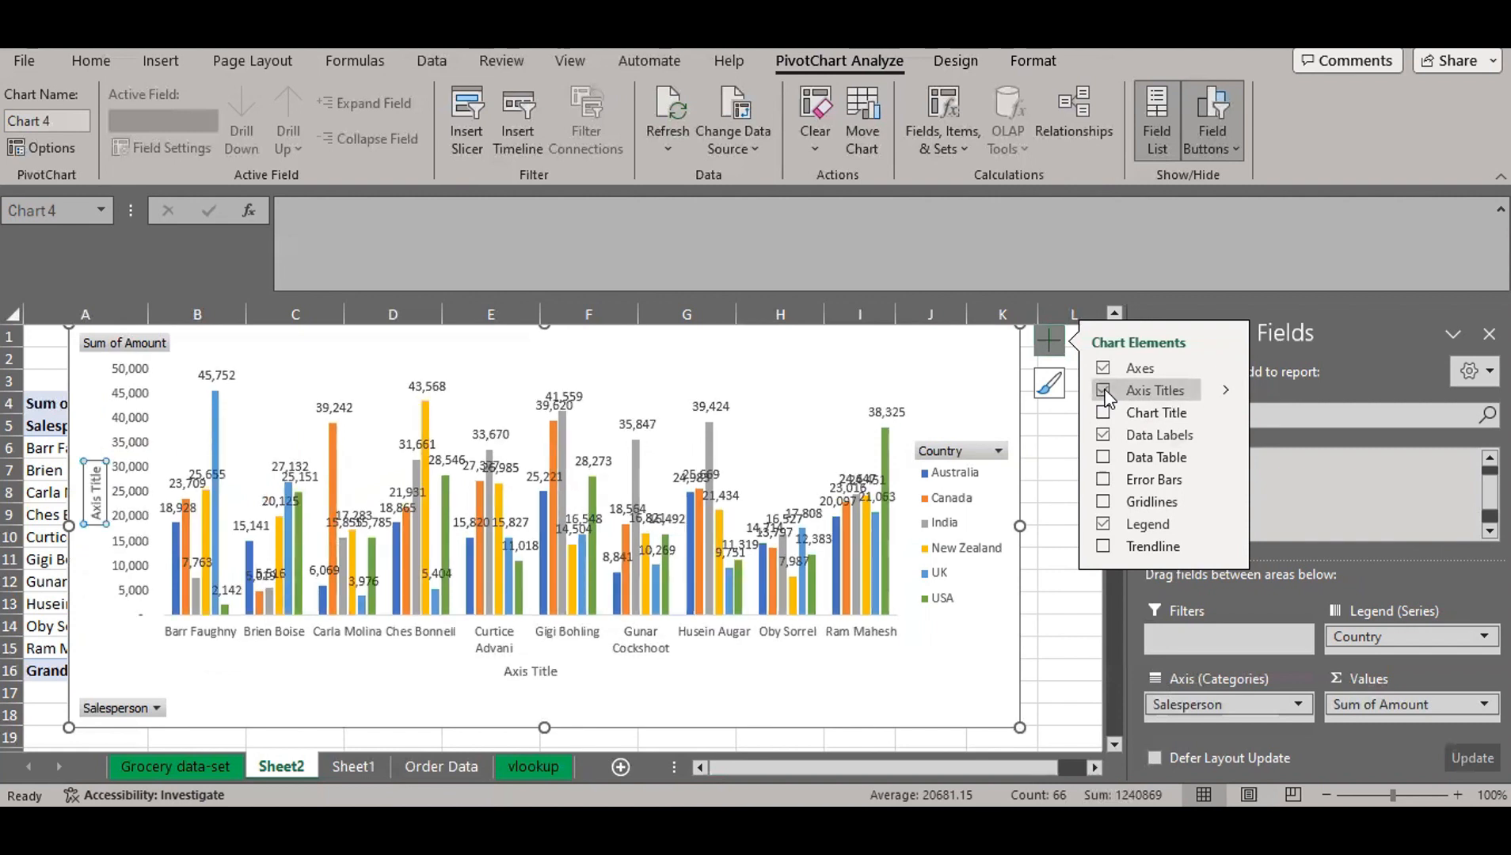
{"action": "double_click", "coordinate": [515, 671]}
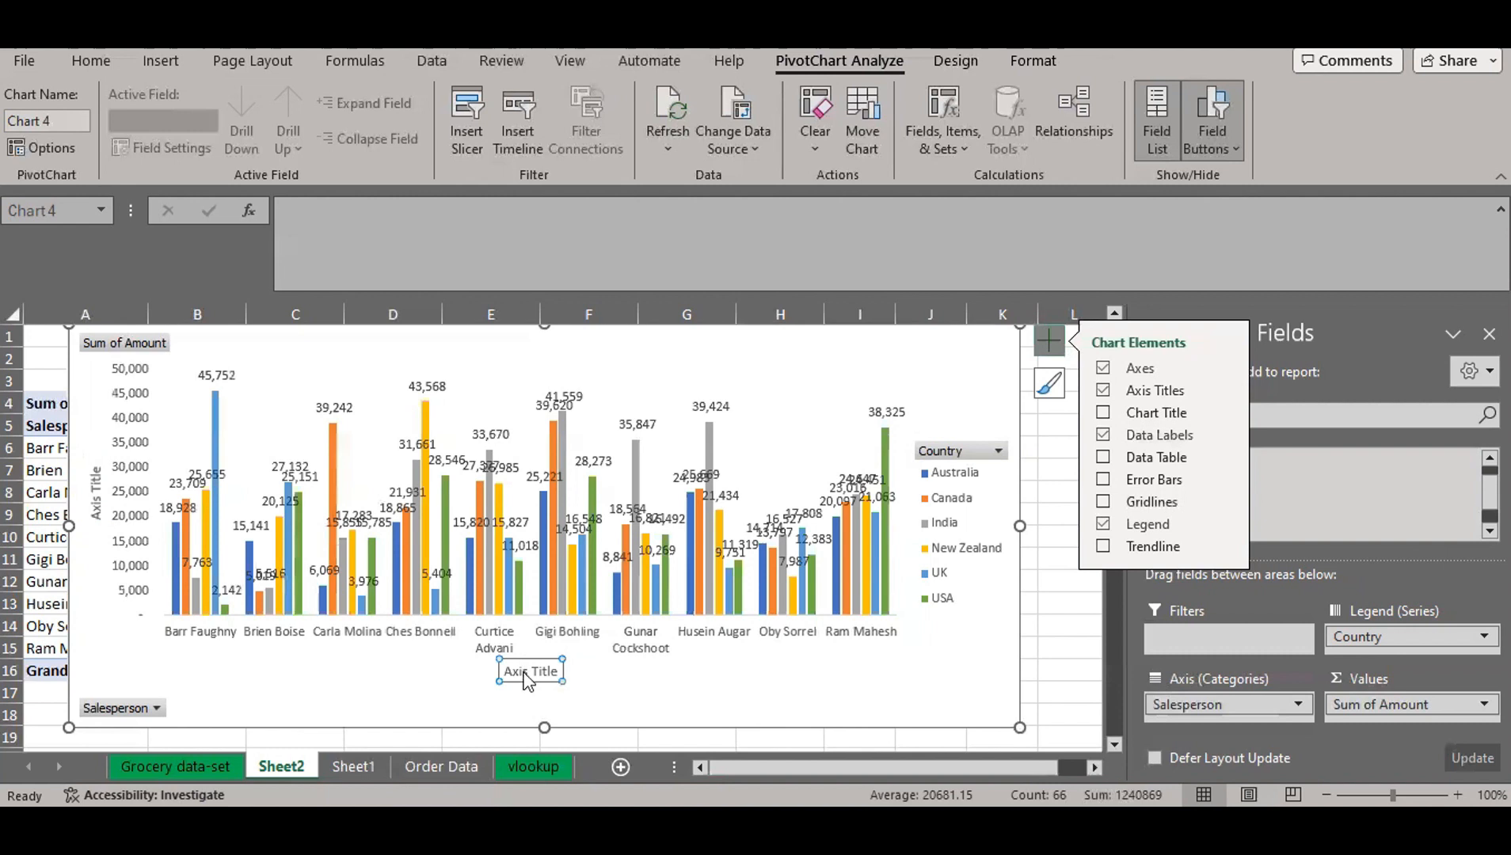
{"action": "left_click", "coordinate": [619, 688]}
{"action": "left_click", "coordinate": [1064, 346]}
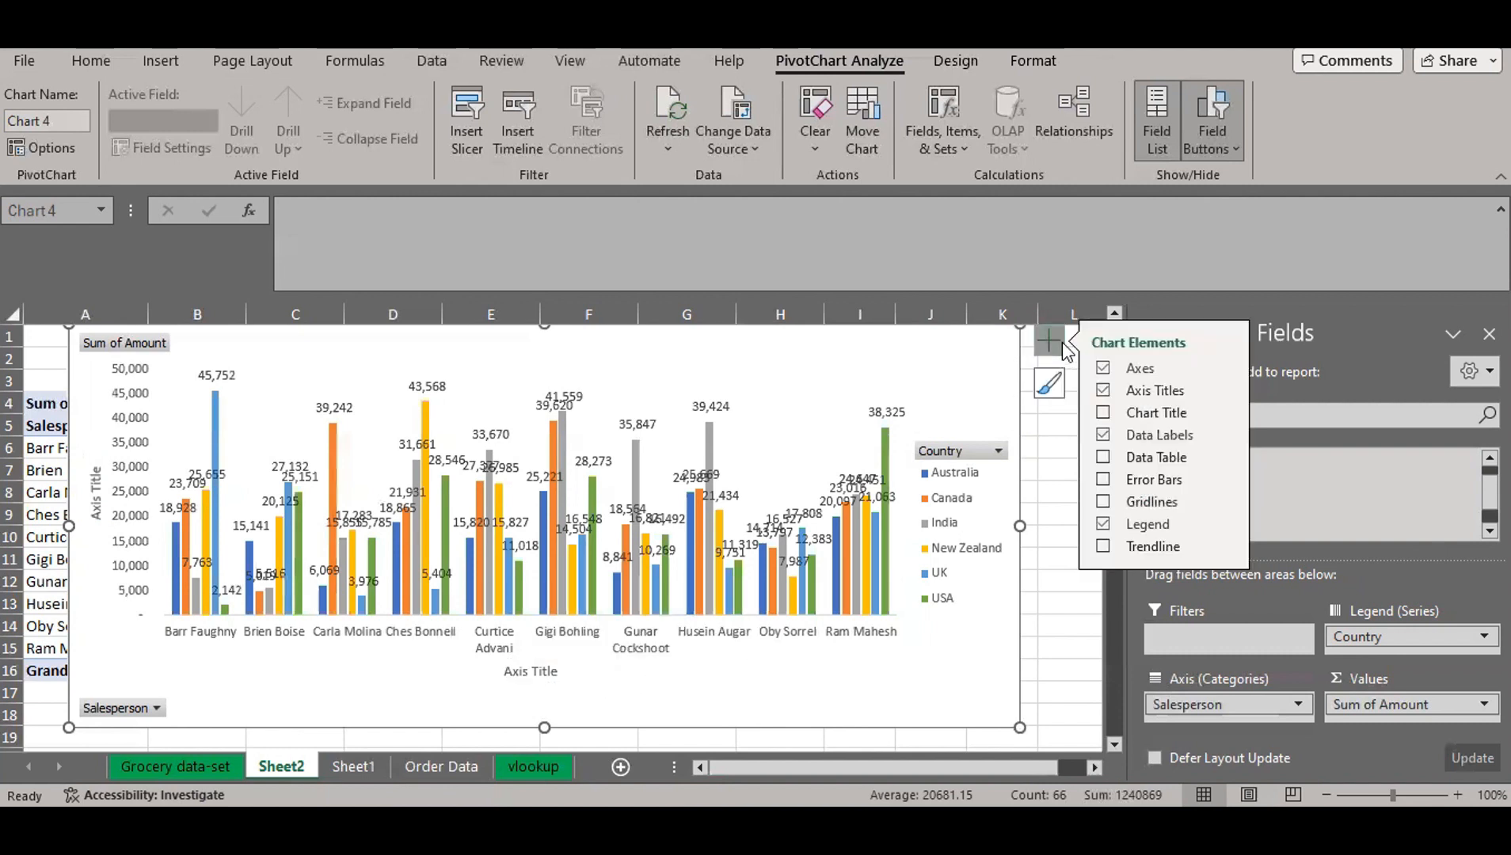
{"action": "left_click", "coordinate": [1104, 413]}
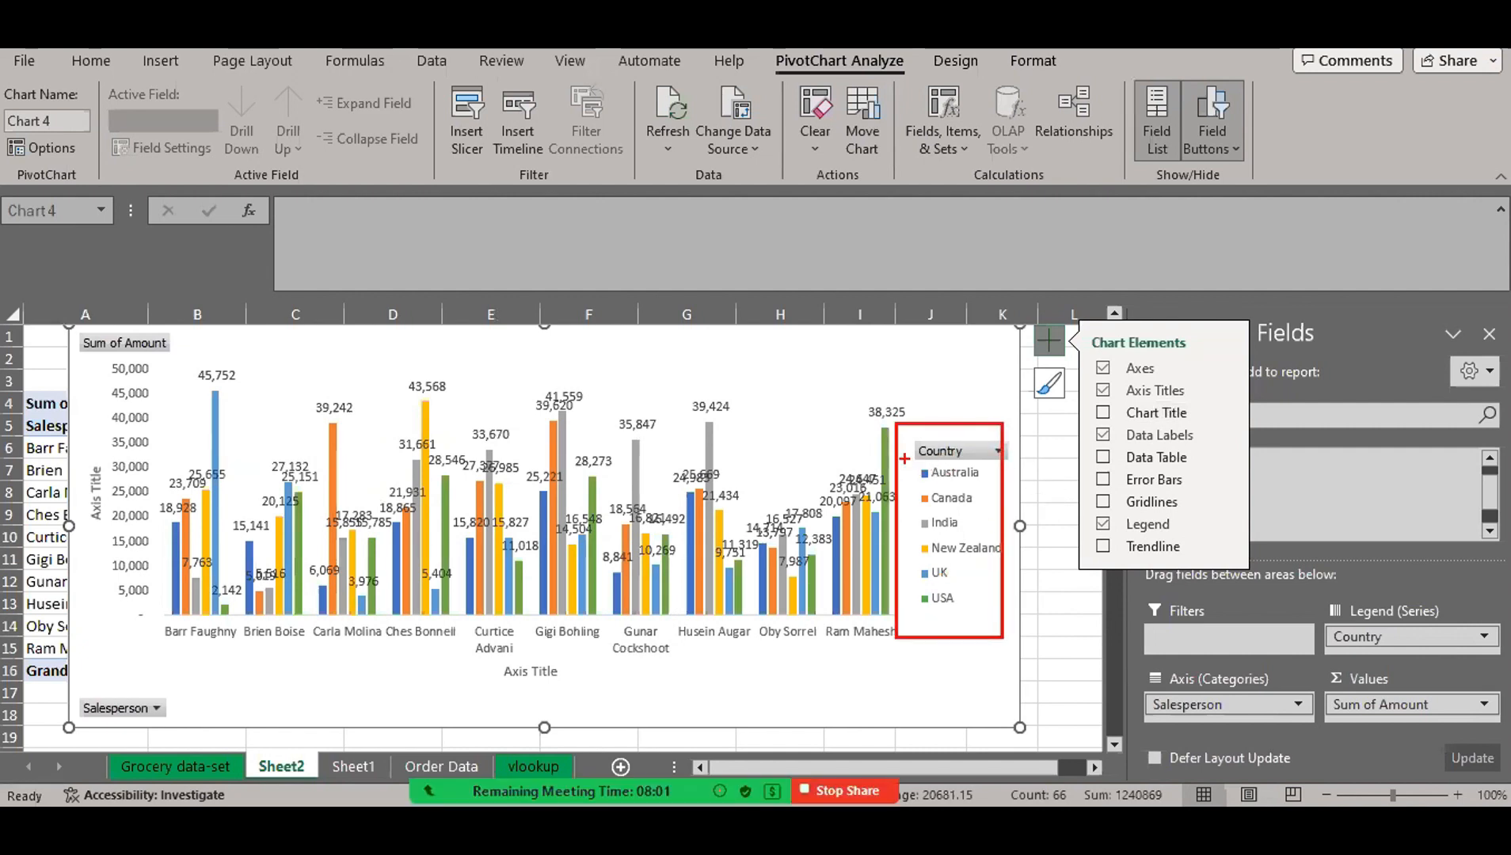
- Position the PivotChart's Country legend on the left side of the chart and review the additional legend formatting options
{"action": "left_click_drag", "start_coordinate": [904, 458], "coordinate": [991, 486]}
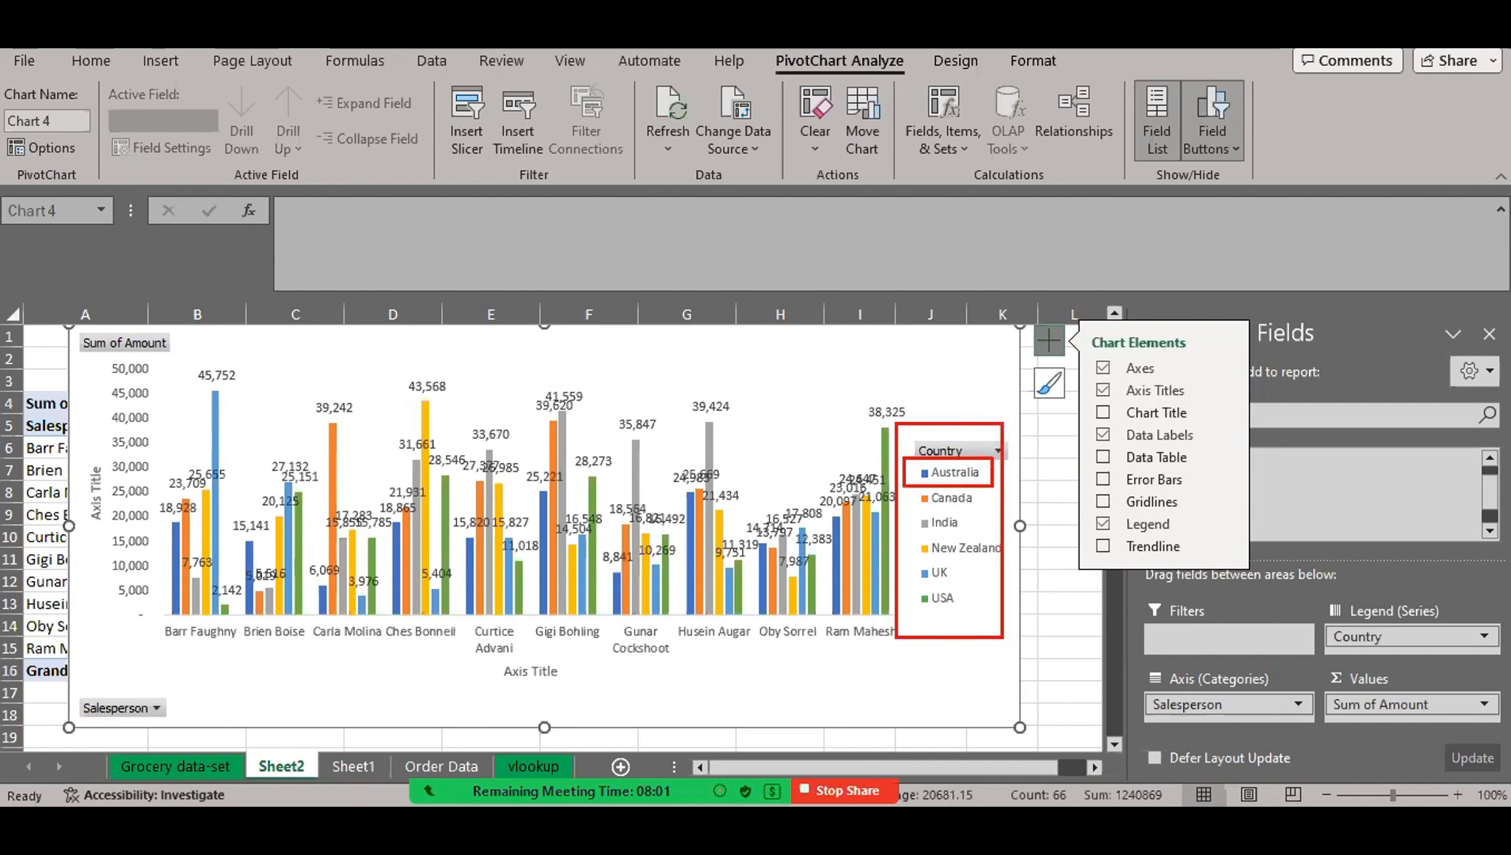
{"action": "key", "text": "Escape"}
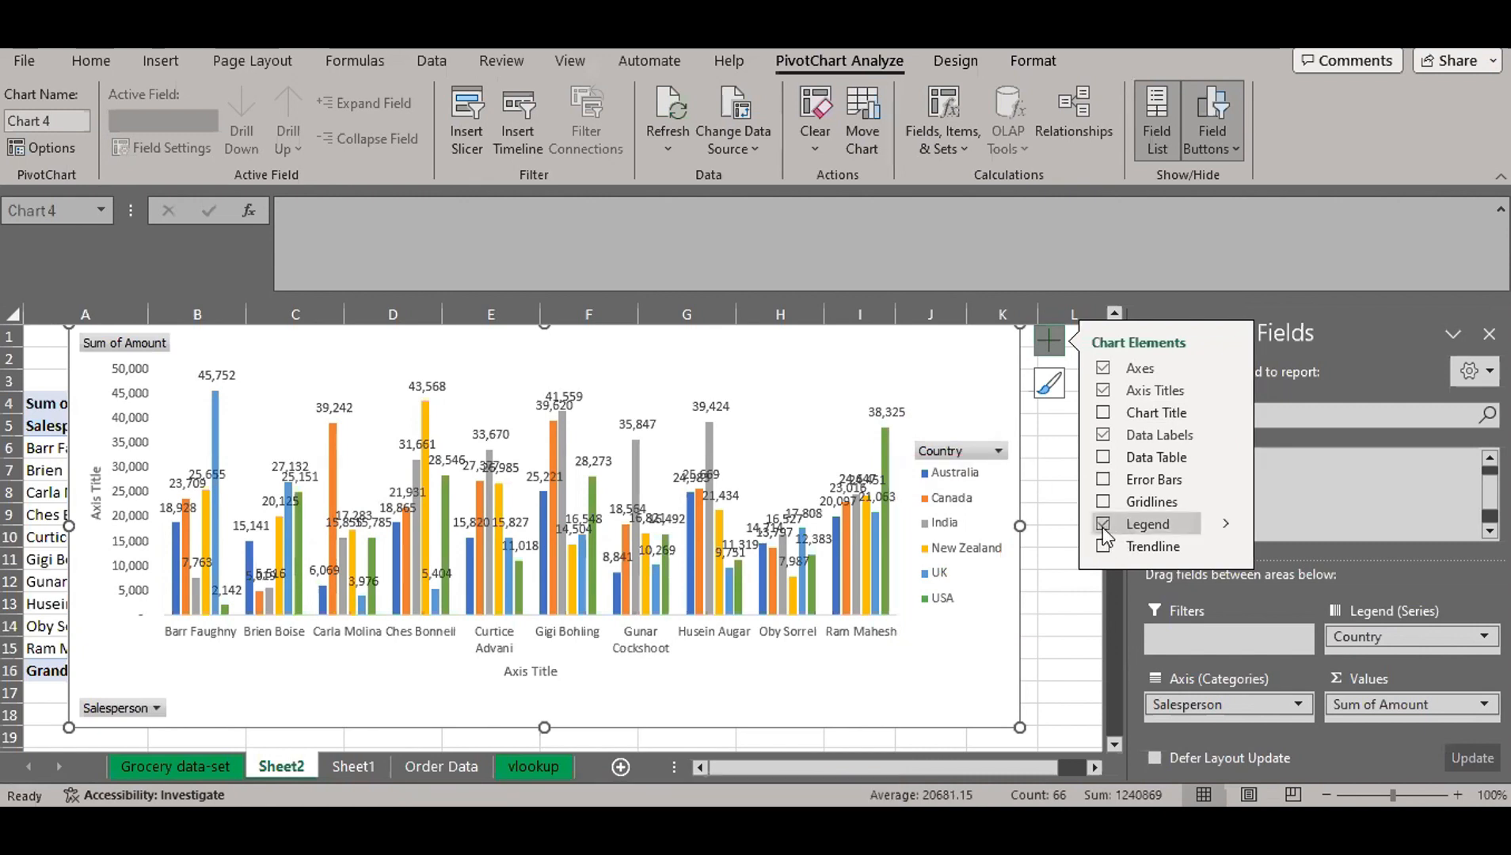
{"action": "left_click", "coordinate": [1226, 526]}
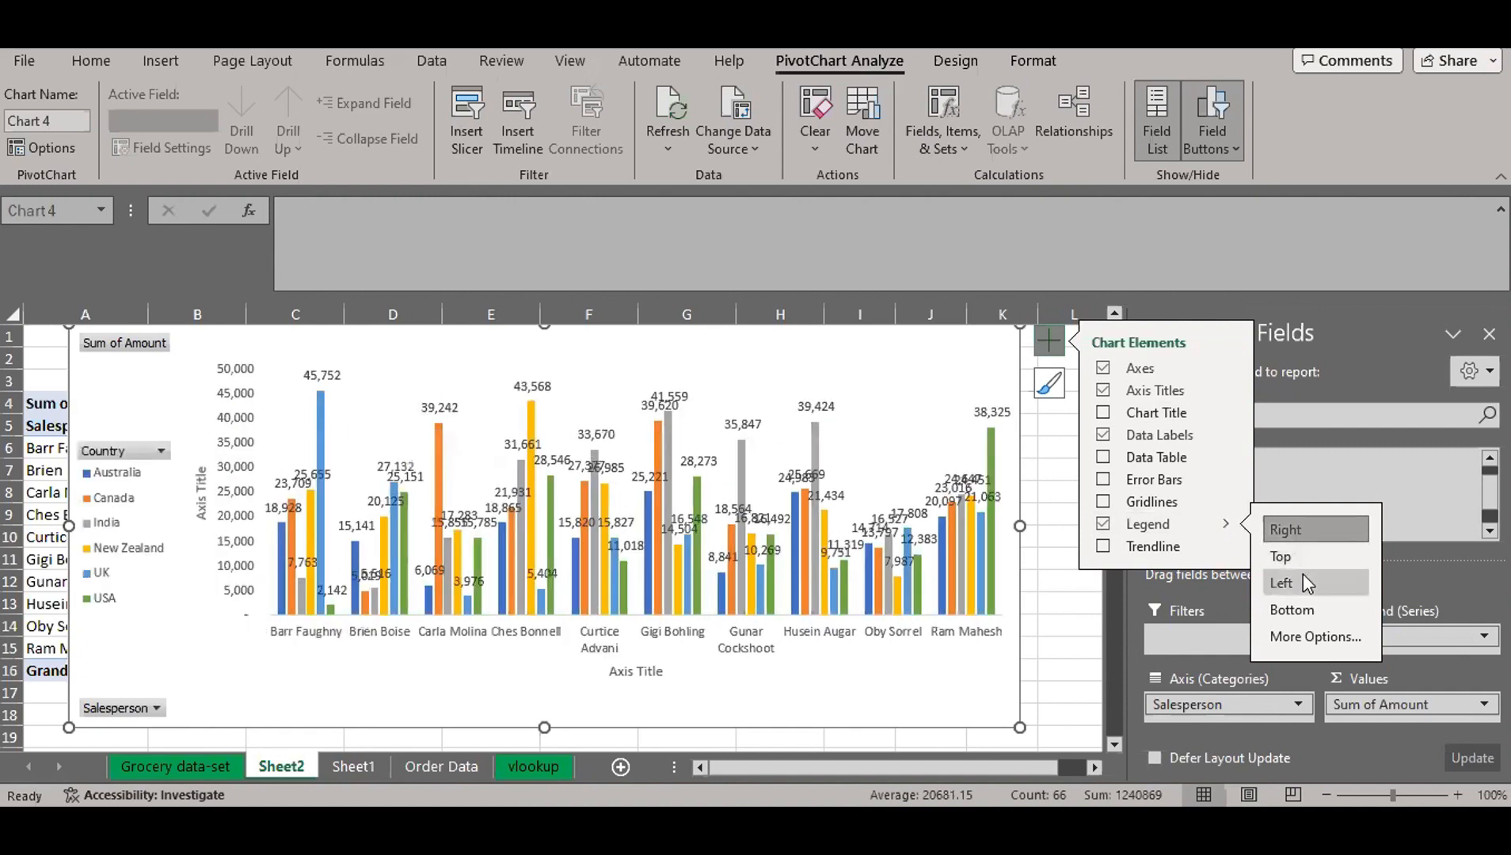
{"action": "left_click", "coordinate": [1305, 583]}
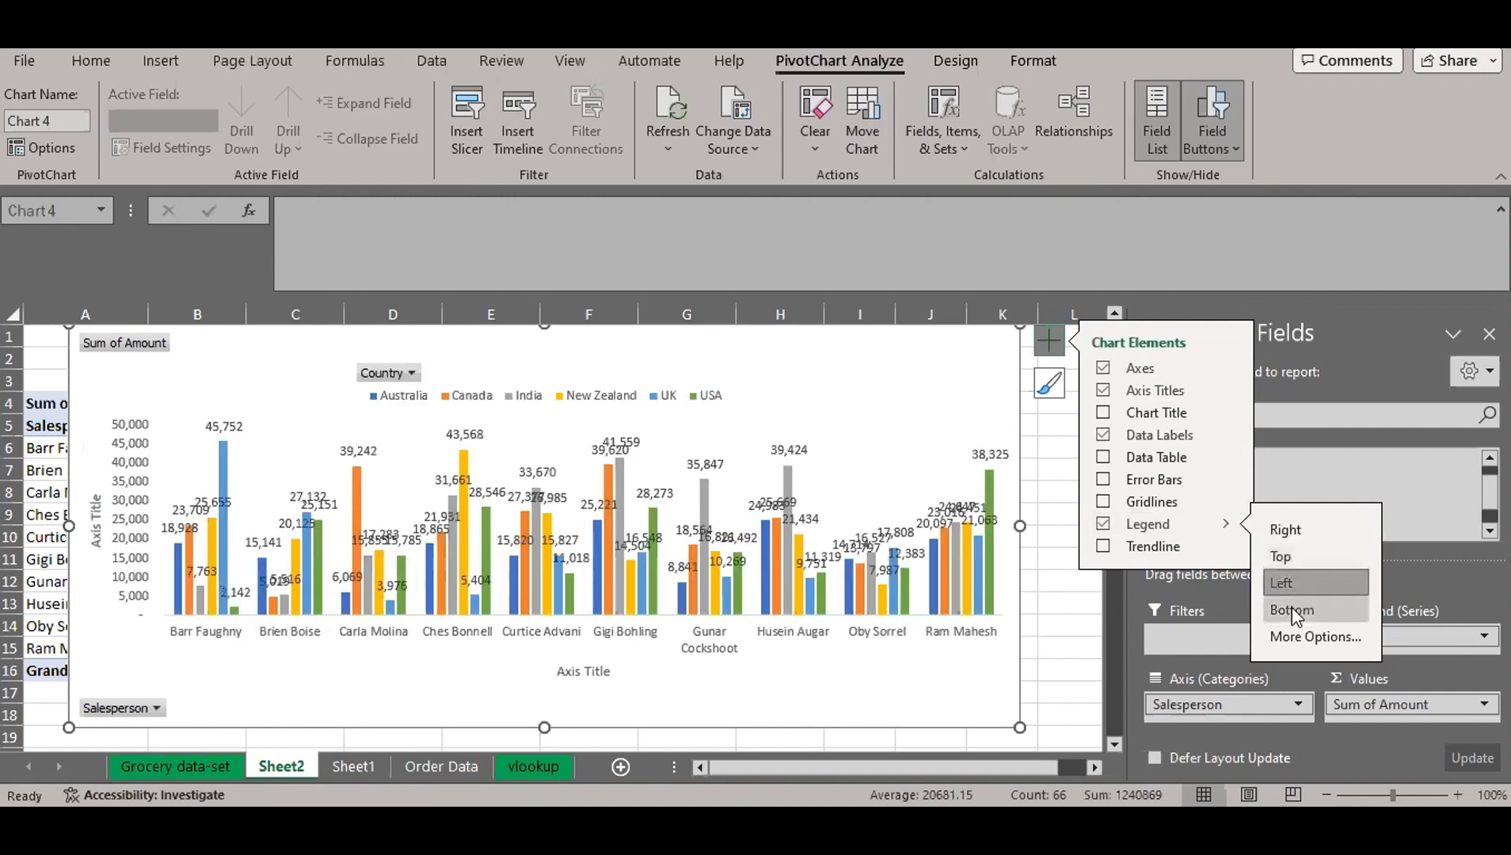
{"action": "left_click", "coordinate": [1298, 633]}
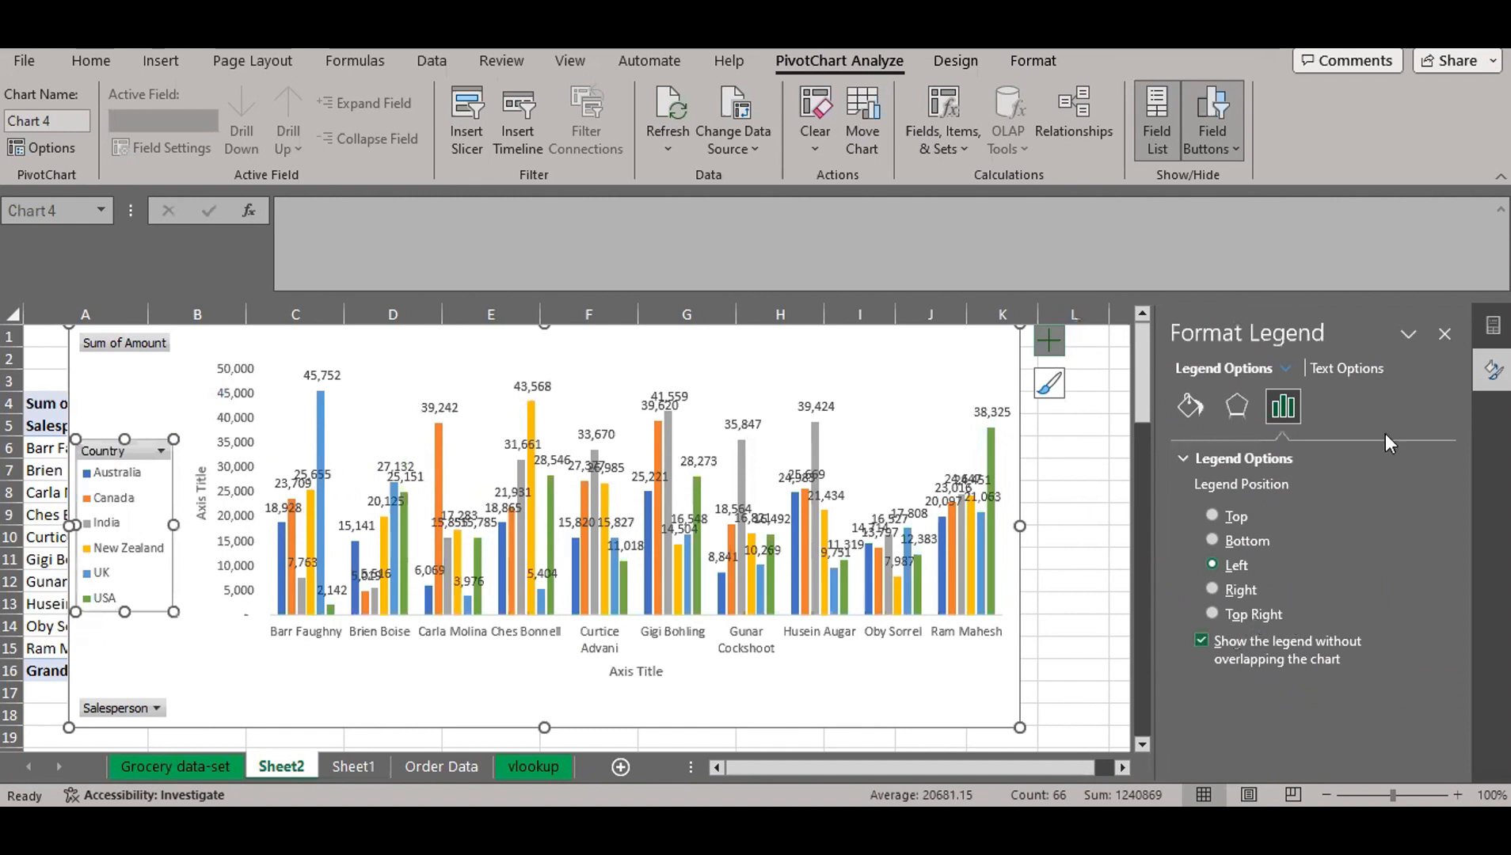
{"action": "left_click", "coordinate": [1448, 333]}
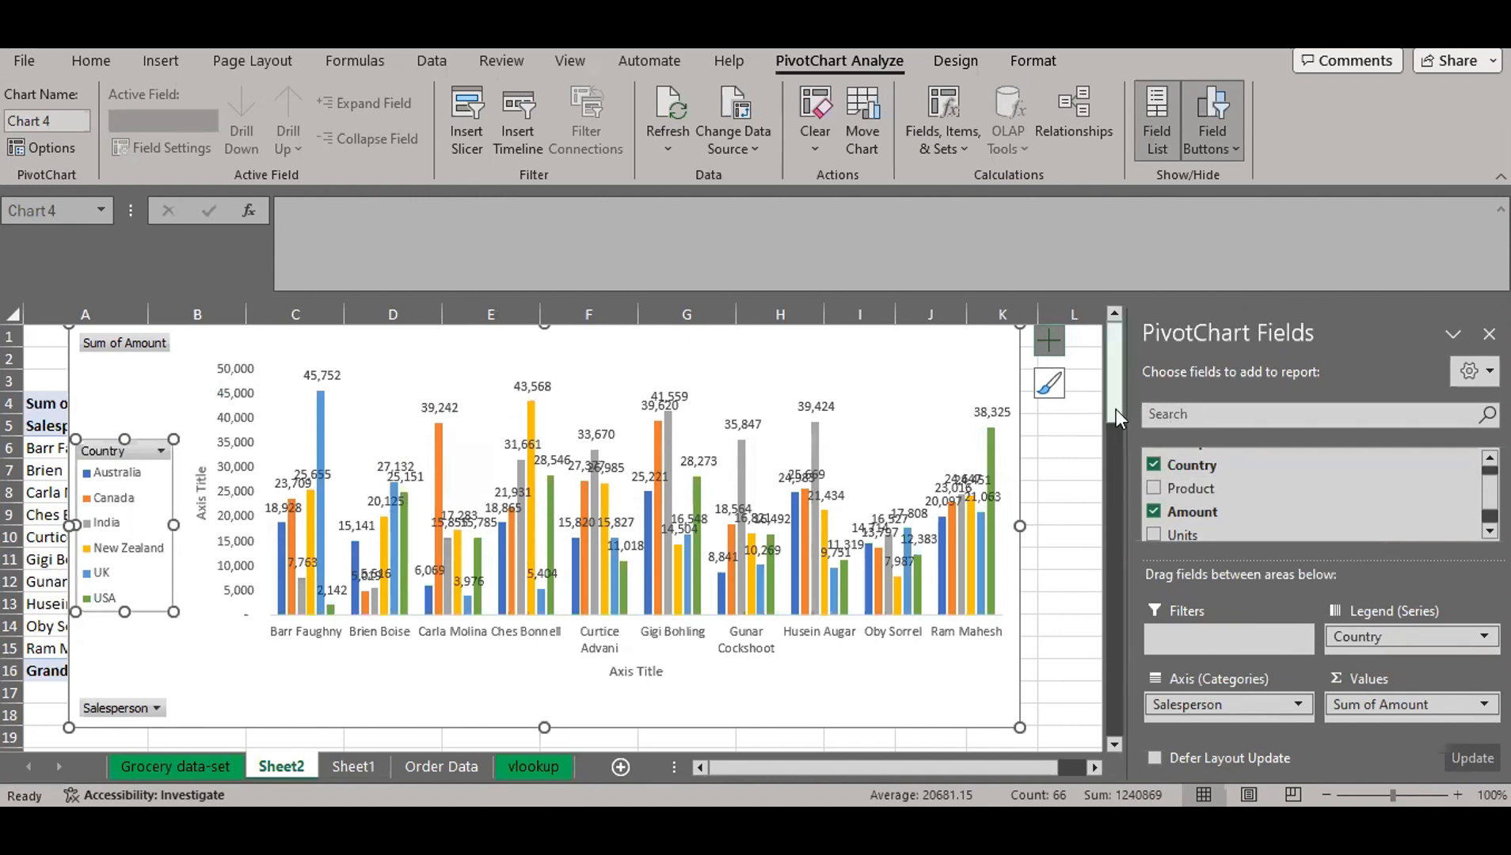
{"action": "left_click_drag", "start_coordinate": [1115, 409], "coordinate": [1128, 372]}
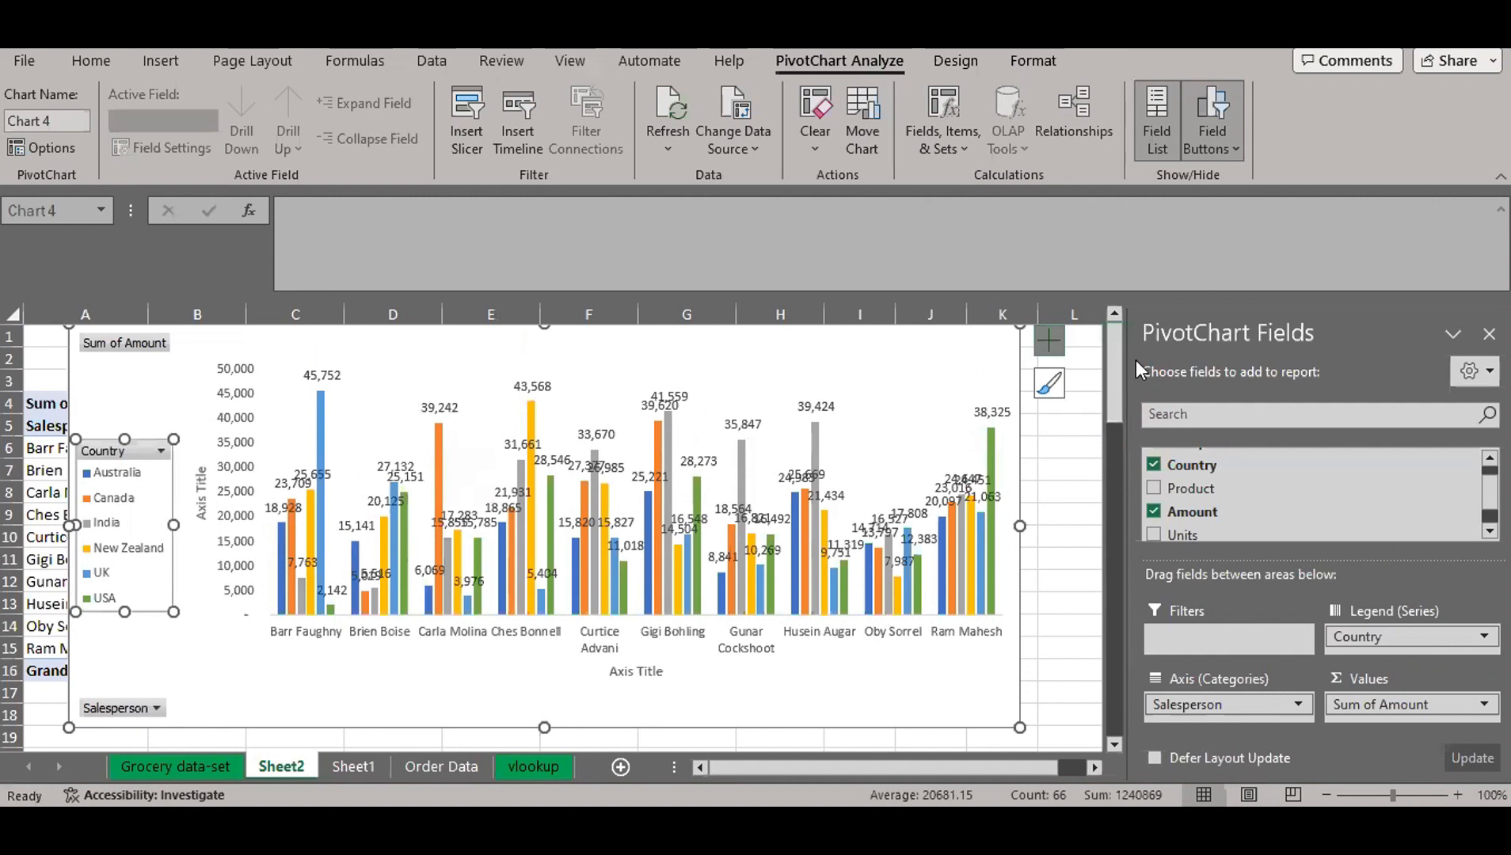
- Try moving the legend over the chart's rightmost columns and deleting it, and undo both changes
{"action": "left_click", "coordinate": [1052, 347]}
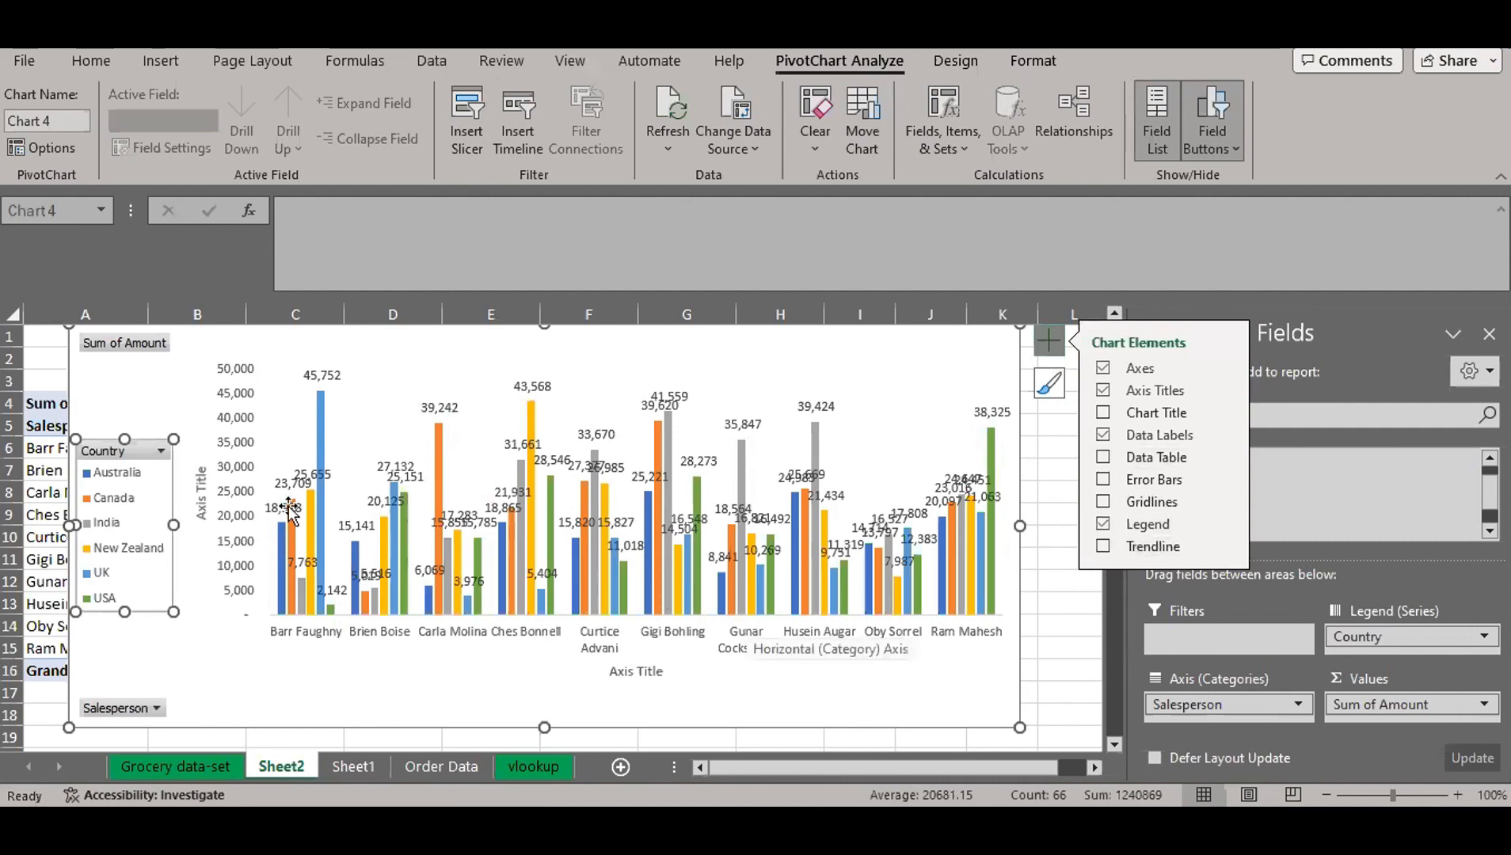
{"action": "left_click_drag", "start_coordinate": [154, 489], "coordinate": [934, 463]}
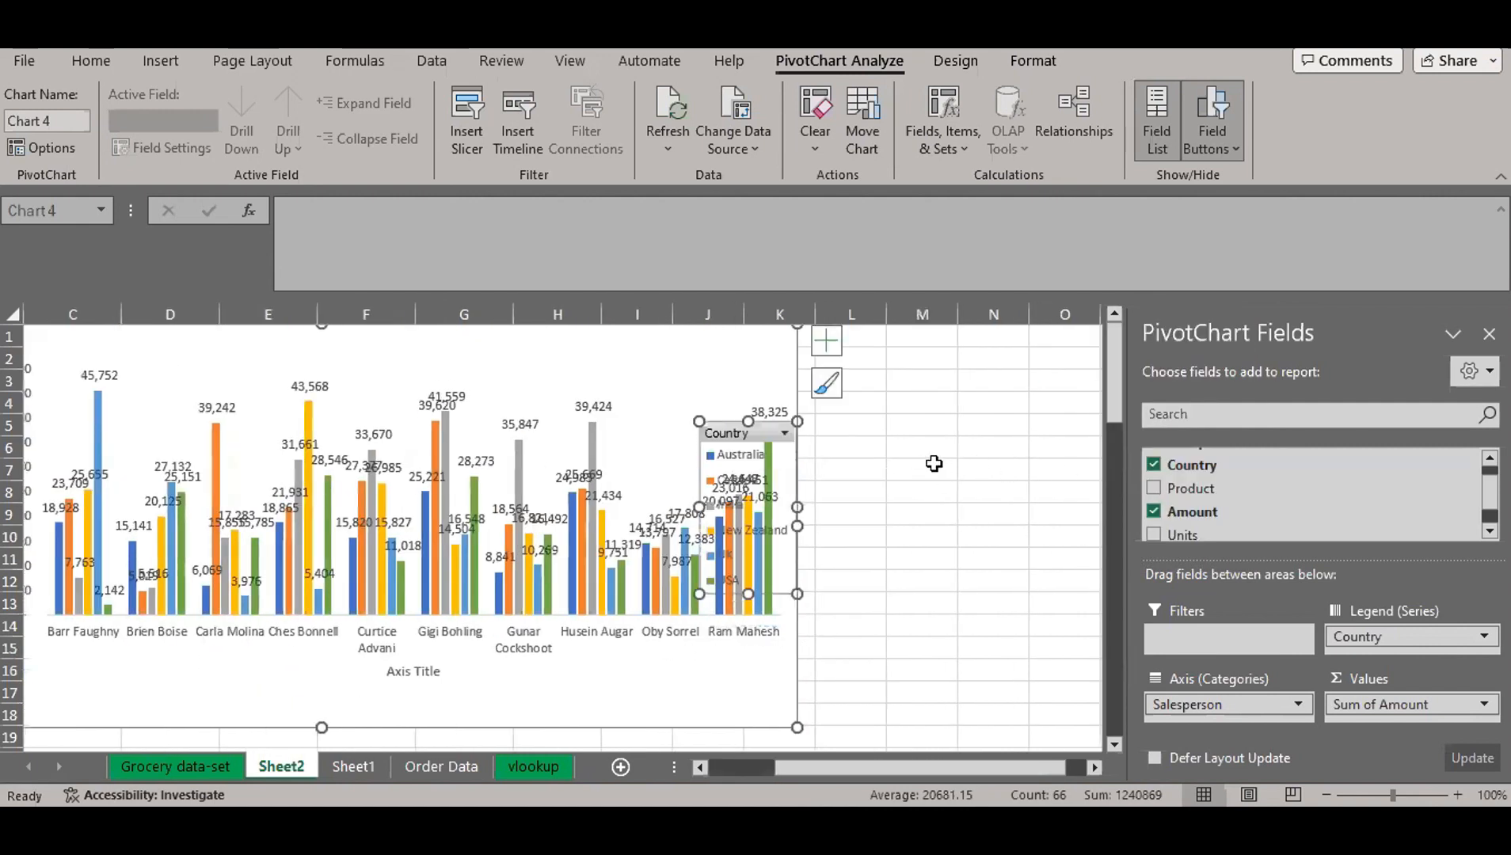
{"action": "key", "text": "Delete"}
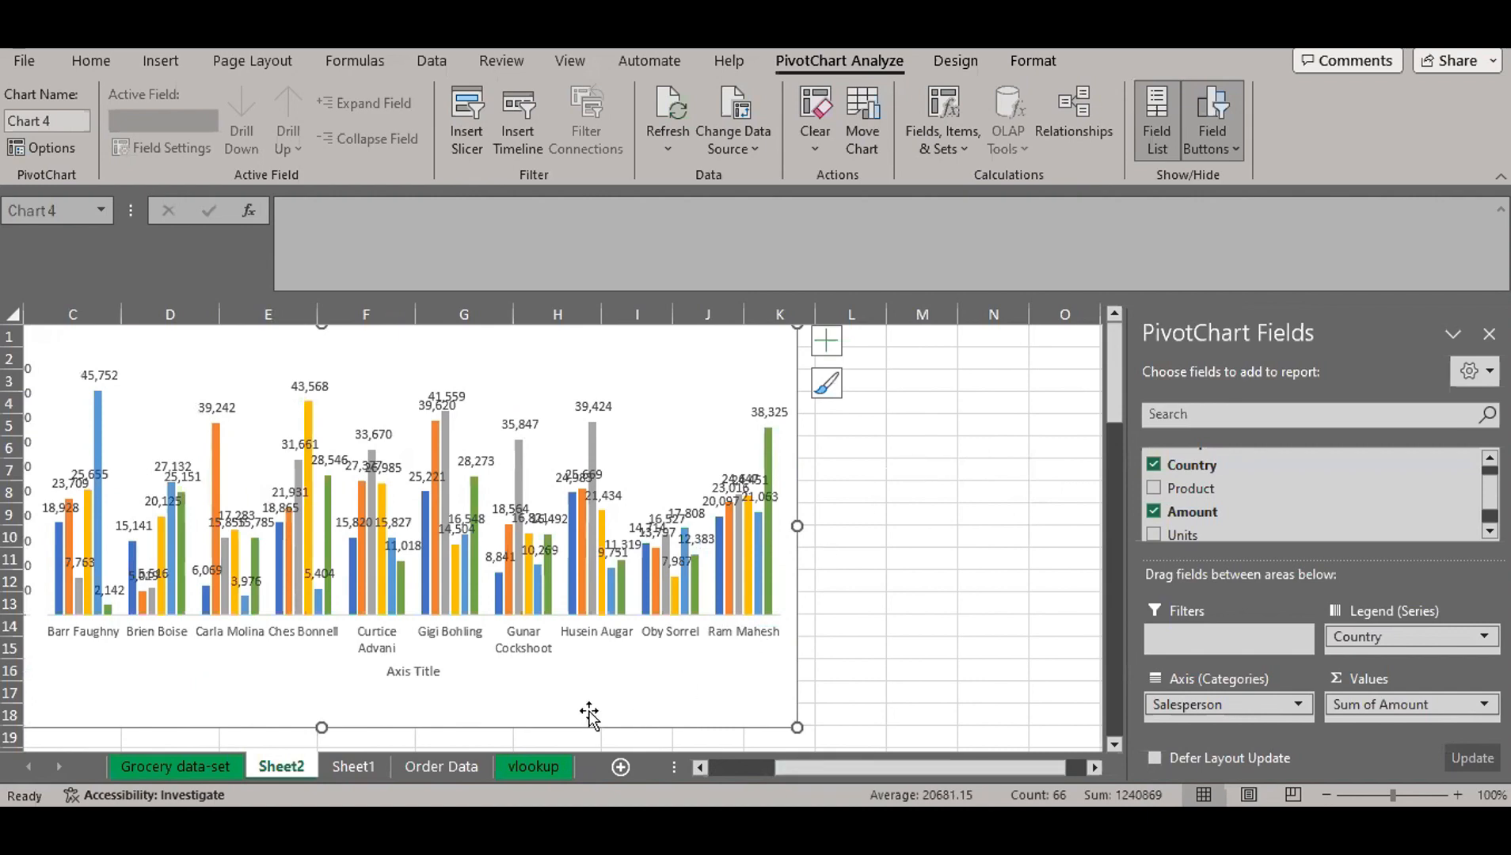
{"action": "key", "text": "ctrl+z"}
{"action": "key", "text": "ctrl+z"}
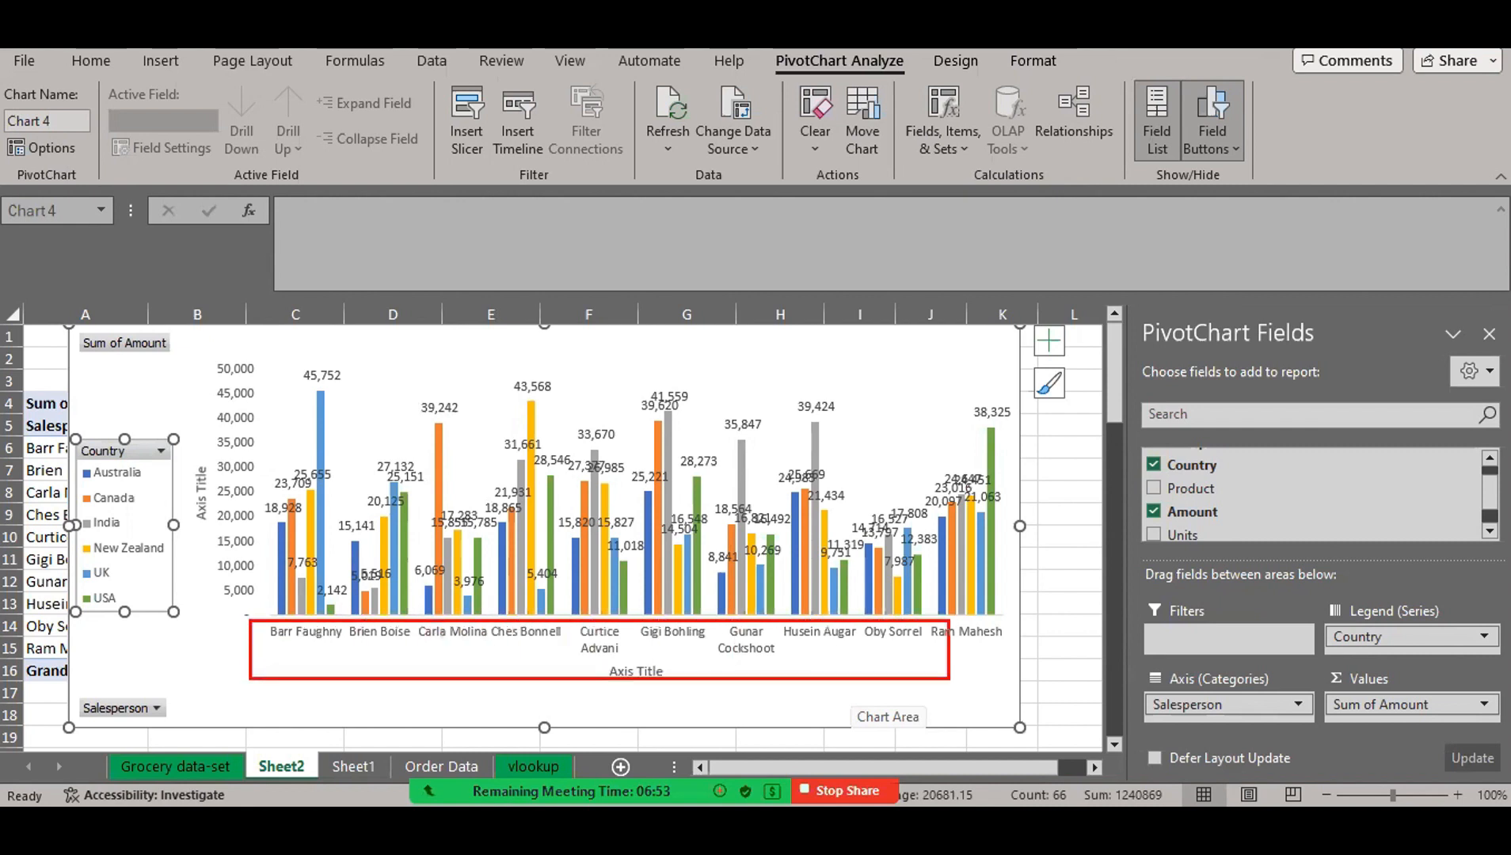
{"action": "mouse_move", "coordinate": [268, 652]}
{"action": "left_mouse_down"}
{"action": "mouse_move", "coordinate": [311, 688]}
{"action": "mouse_move", "coordinate": [332, 673]}
{"action": "left_mouse_up"}
{"action": "left_click_drag", "start_coordinate": [989, 648], "coordinate": [990, 697]}
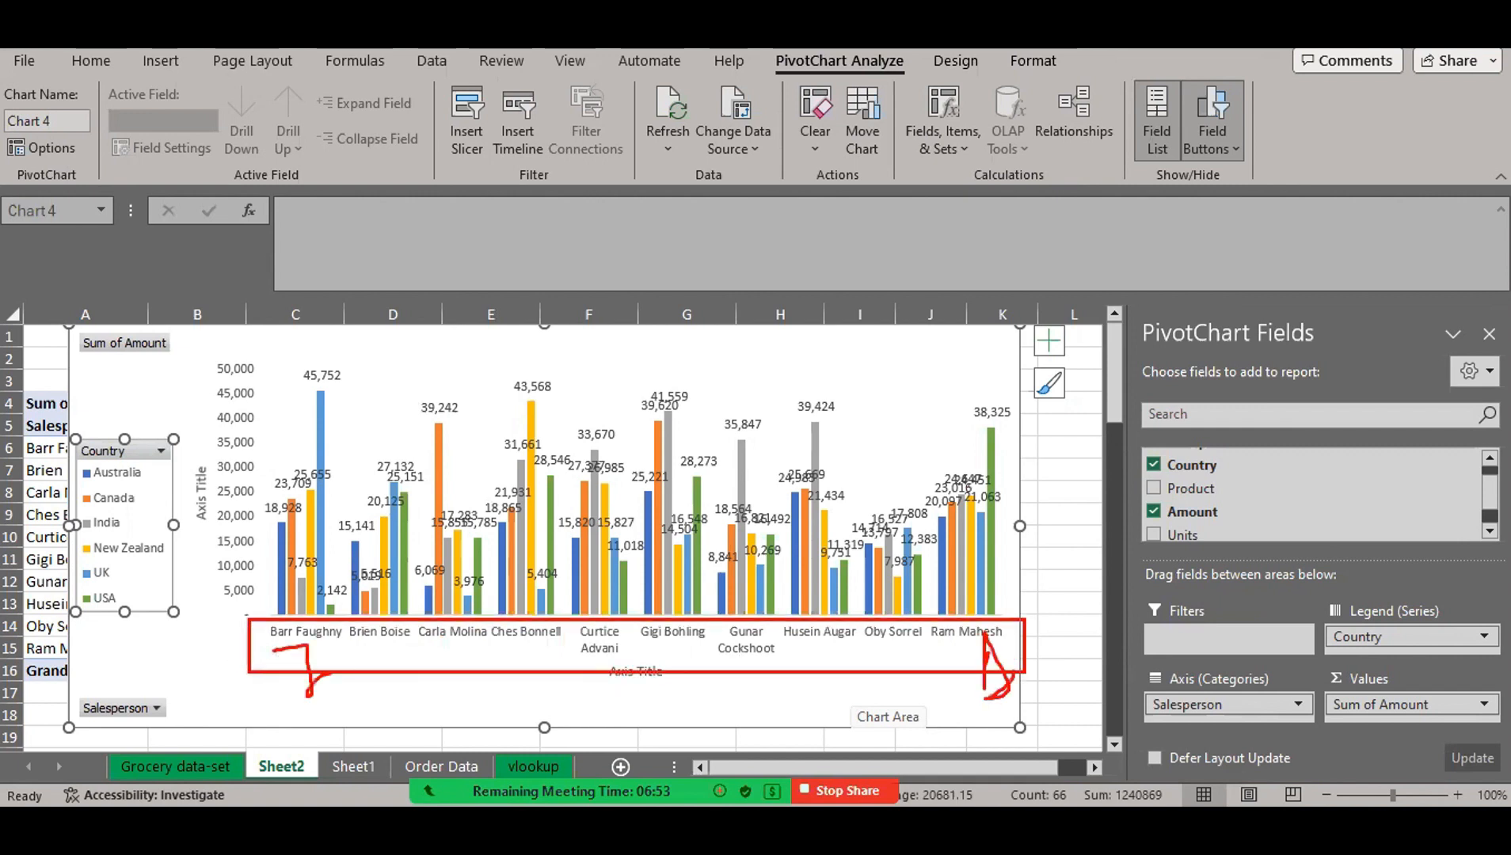
{"action": "mouse_move", "coordinate": [297, 631]}
{"action": "left_mouse_down"}
{"action": "mouse_move", "coordinate": [764, 642]}
{"action": "mouse_move", "coordinate": [1014, 626]}
{"action": "left_mouse_up"}
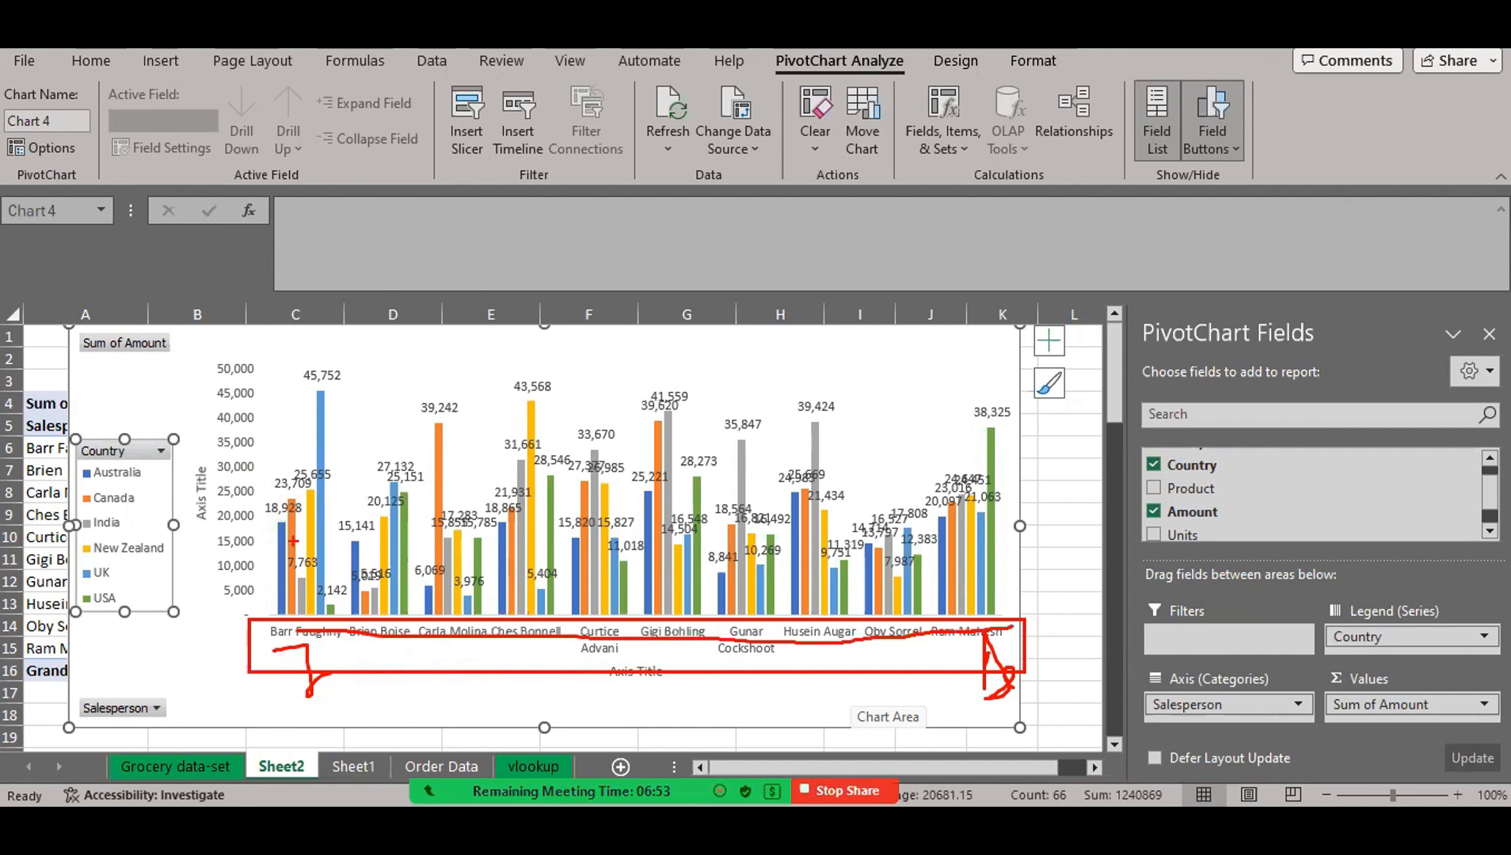
{"action": "left_click_drag", "start_coordinate": [382, 623], "coordinate": [378, 693]}
{"action": "mouse_move", "coordinate": [371, 675]}
{"action": "left_mouse_down"}
{"action": "mouse_move", "coordinate": [399, 673]}
{"action": "mouse_move", "coordinate": [421, 630]}
{"action": "left_mouse_up"}
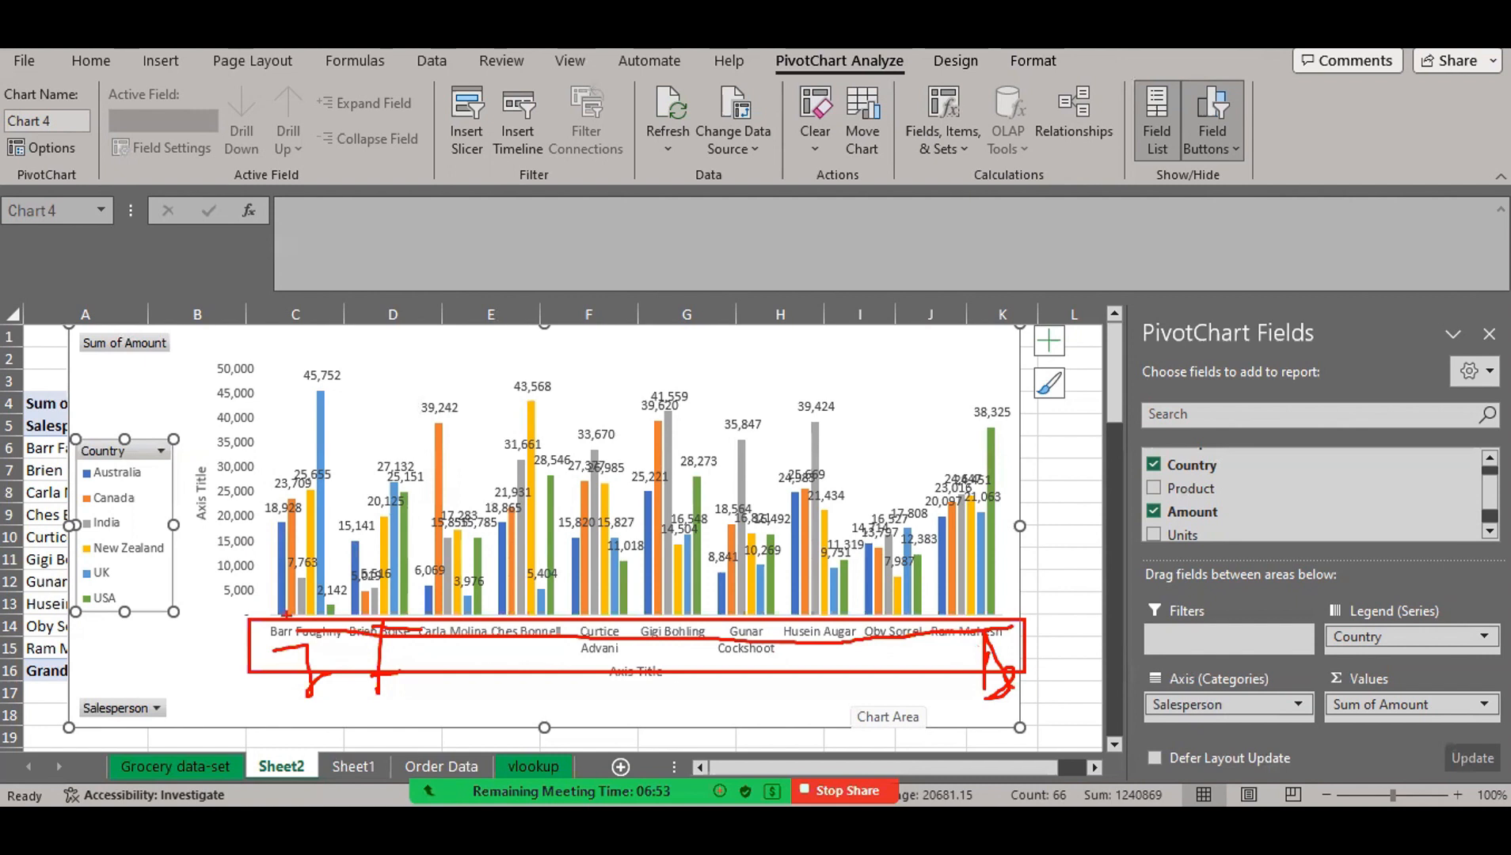
{"action": "mouse_move", "coordinate": [277, 615]}
{"action": "left_mouse_down"}
{"action": "mouse_move", "coordinate": [352, 565]}
{"action": "mouse_move", "coordinate": [987, 429]}
{"action": "mouse_move", "coordinate": [1084, 366]}
{"action": "left_mouse_up"}
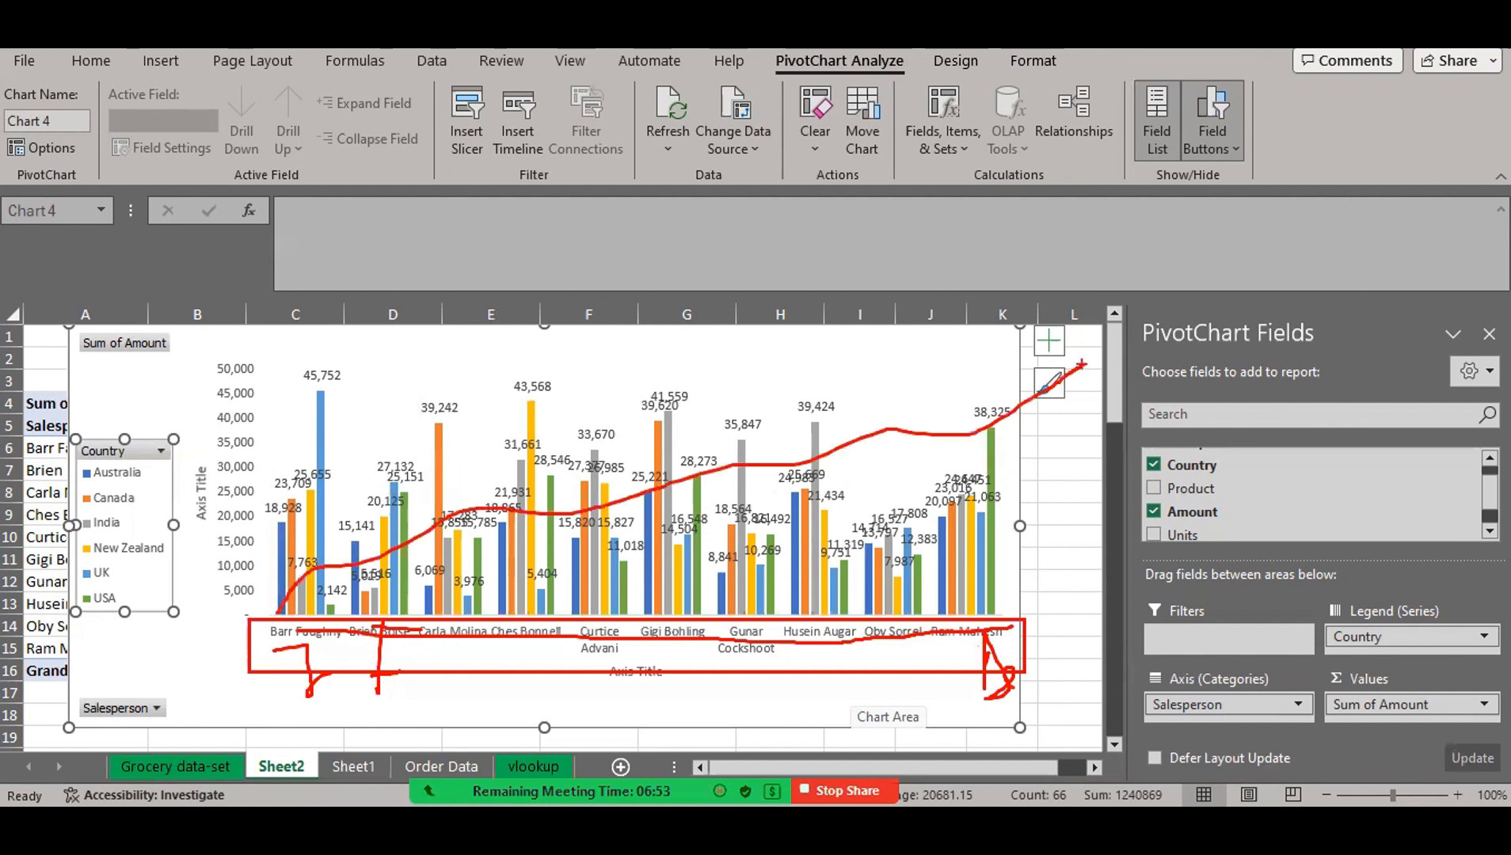
{"action": "mouse_move", "coordinate": [294, 445]}
{"action": "left_mouse_down"}
{"action": "mouse_move", "coordinate": [448, 464]}
{"action": "mouse_move", "coordinate": [1039, 698]}
{"action": "left_mouse_up"}
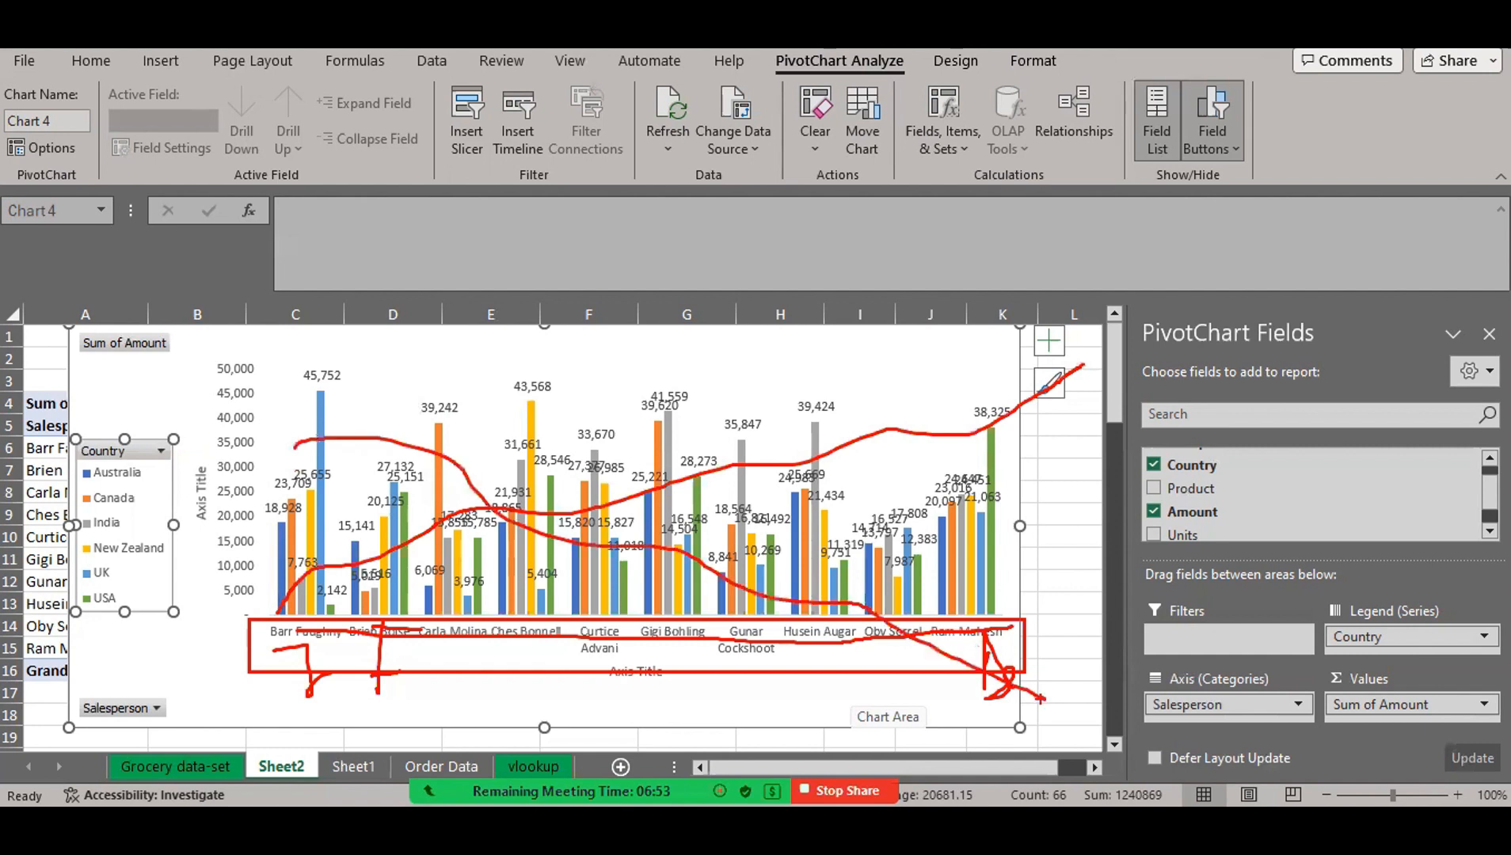
{"action": "left_click_drag", "start_coordinate": [258, 504], "coordinate": [982, 523]}
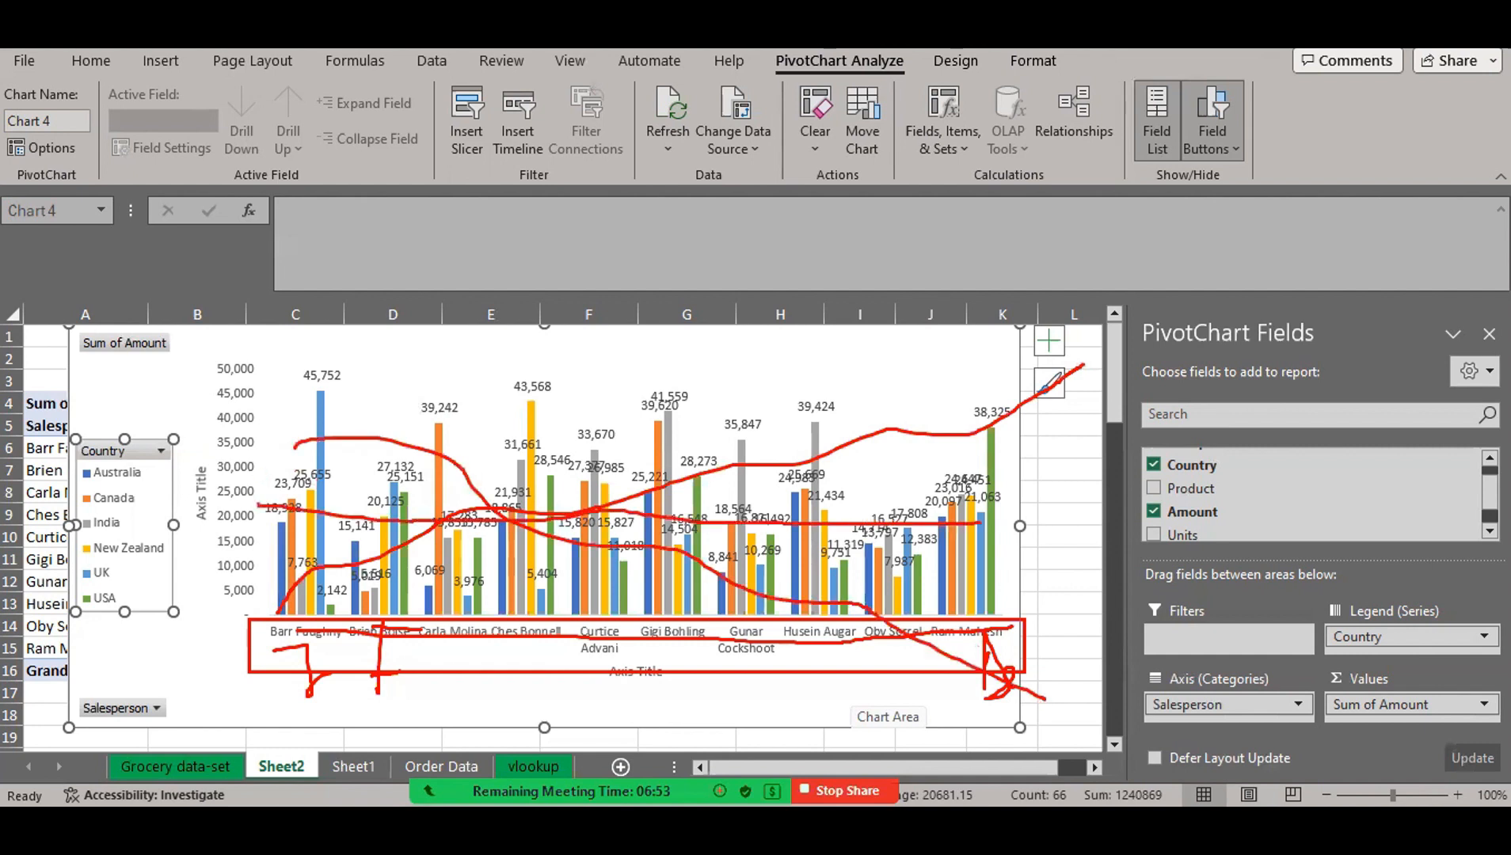
{"action": "key", "text": "Escape"}
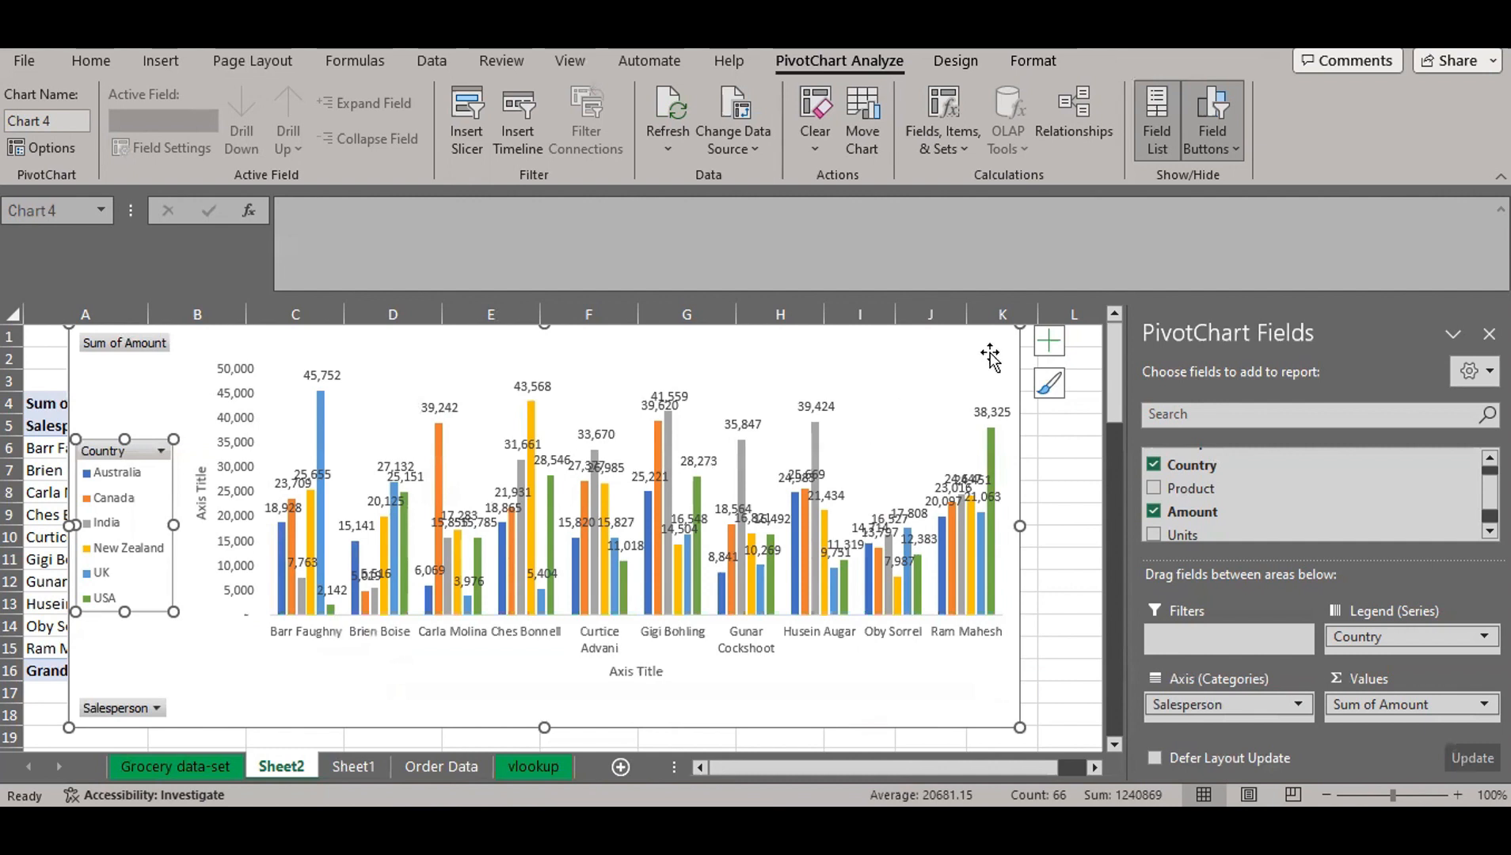
- Remove the data labels from the PivotChart and add a linear trendline based on the India series
{"action": "left_click", "coordinate": [1050, 343]}
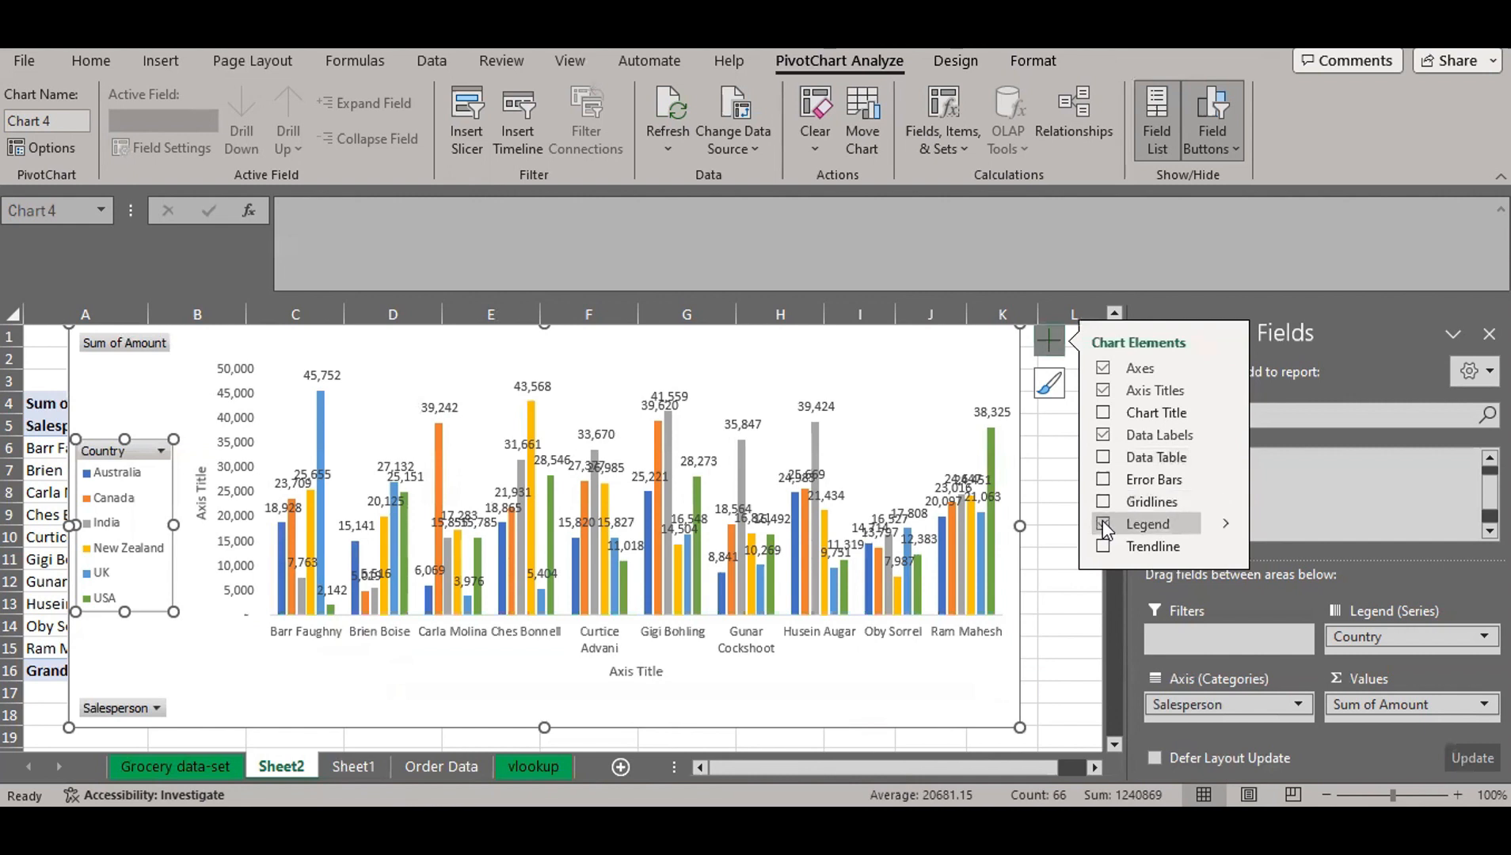
{"action": "left_click", "coordinate": [1100, 437]}
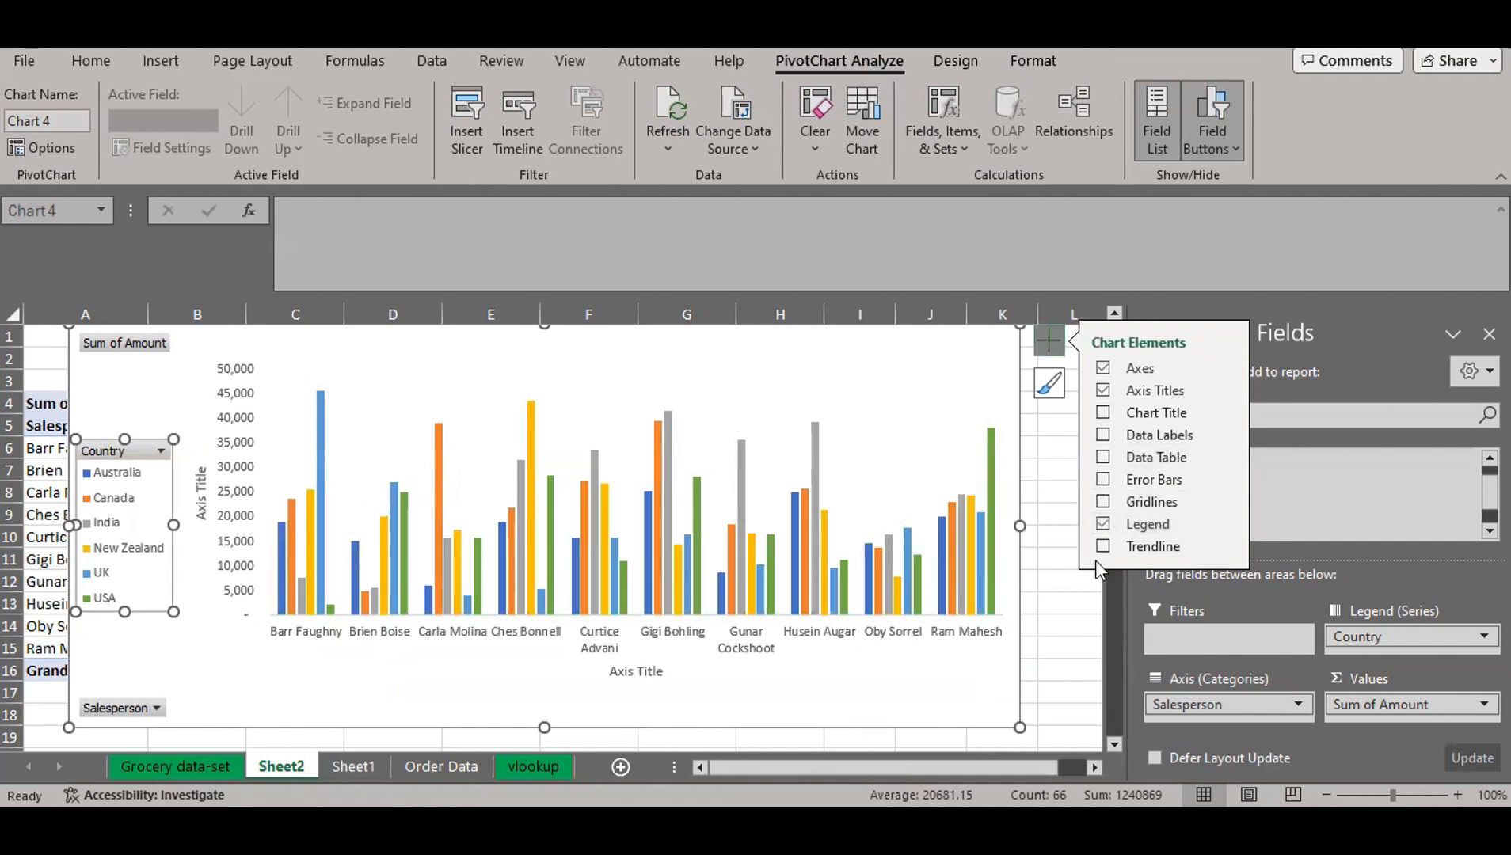
{"action": "left_click", "coordinate": [1224, 546]}
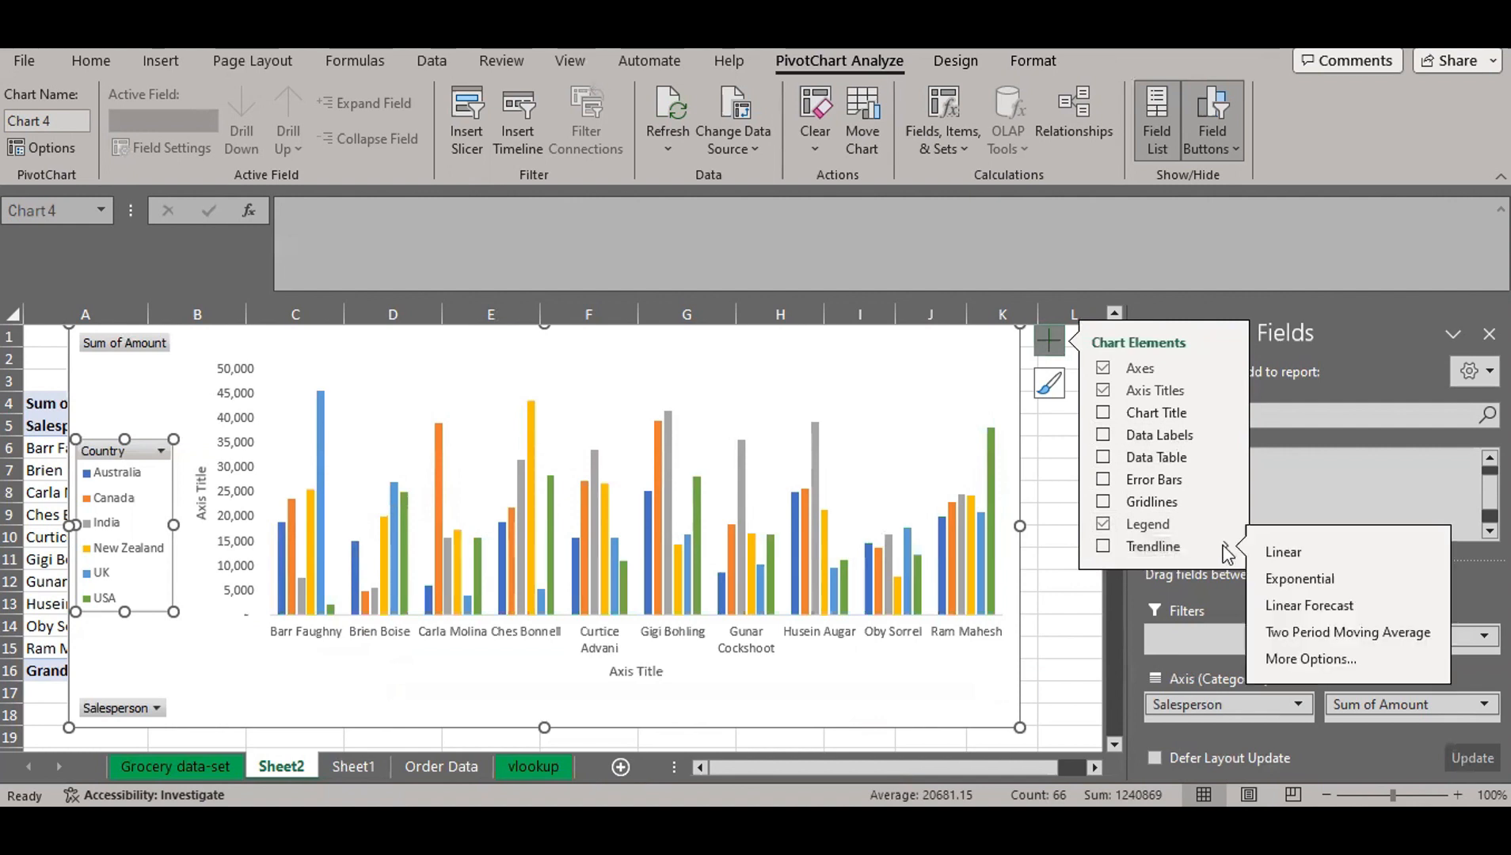
{"action": "left_click", "coordinate": [1301, 556]}
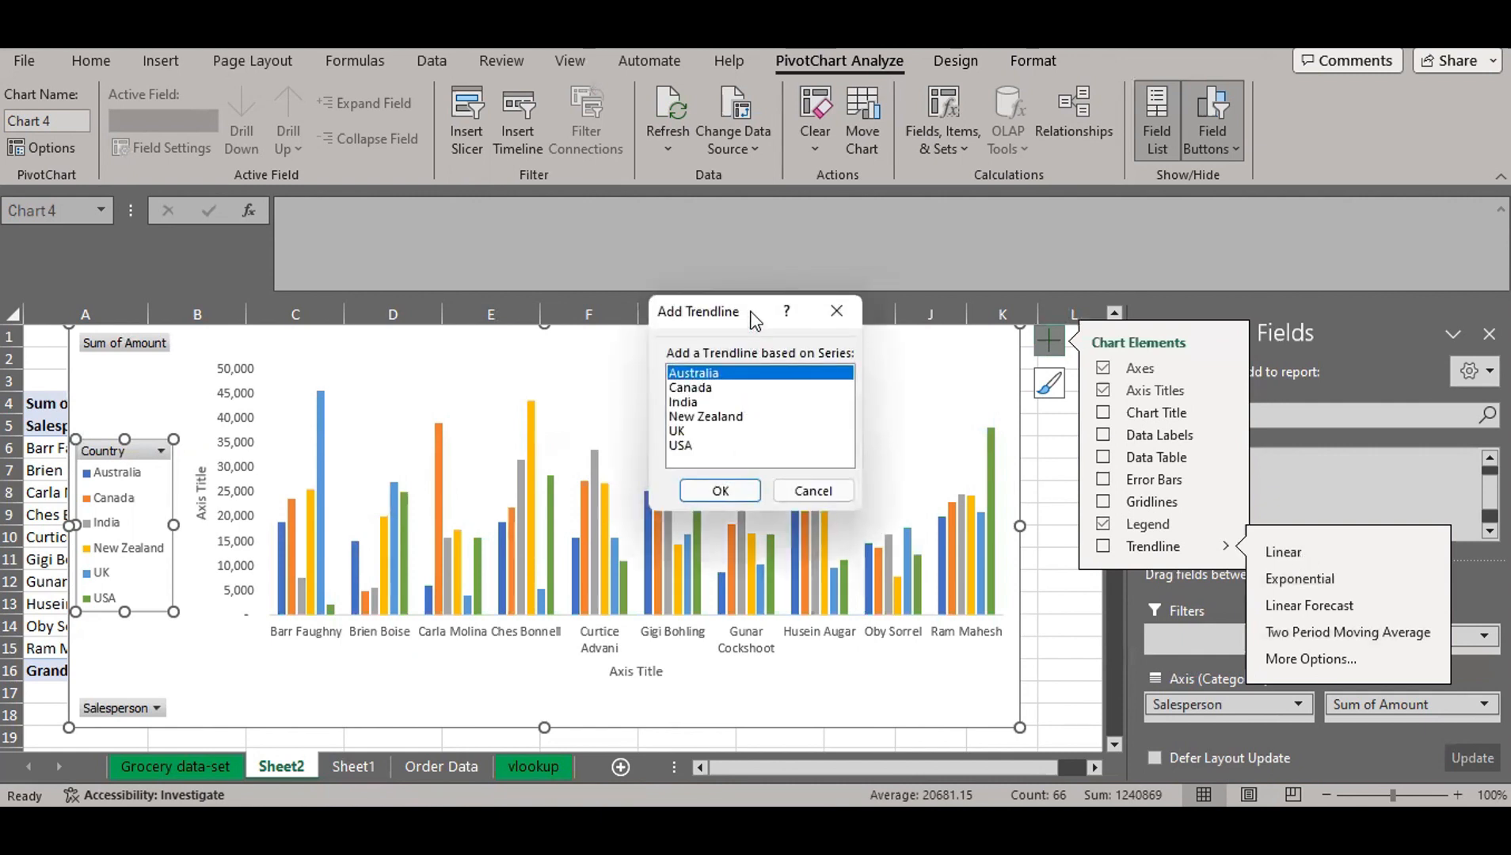
{"action": "left_click_drag", "start_coordinate": [750, 311], "coordinate": [760, 287]}
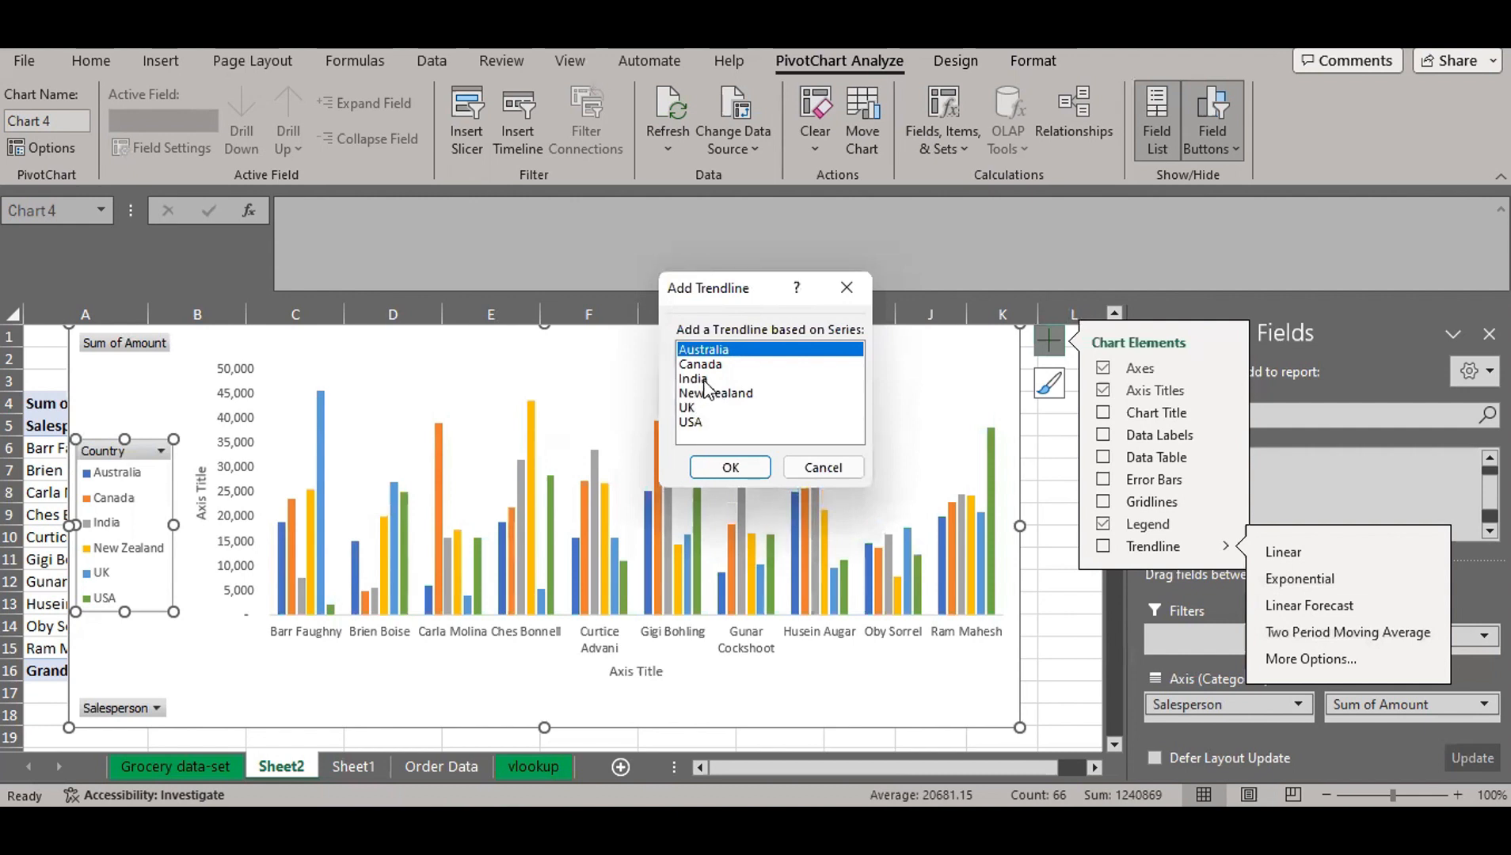
{"action": "double_click", "coordinate": [701, 378]}
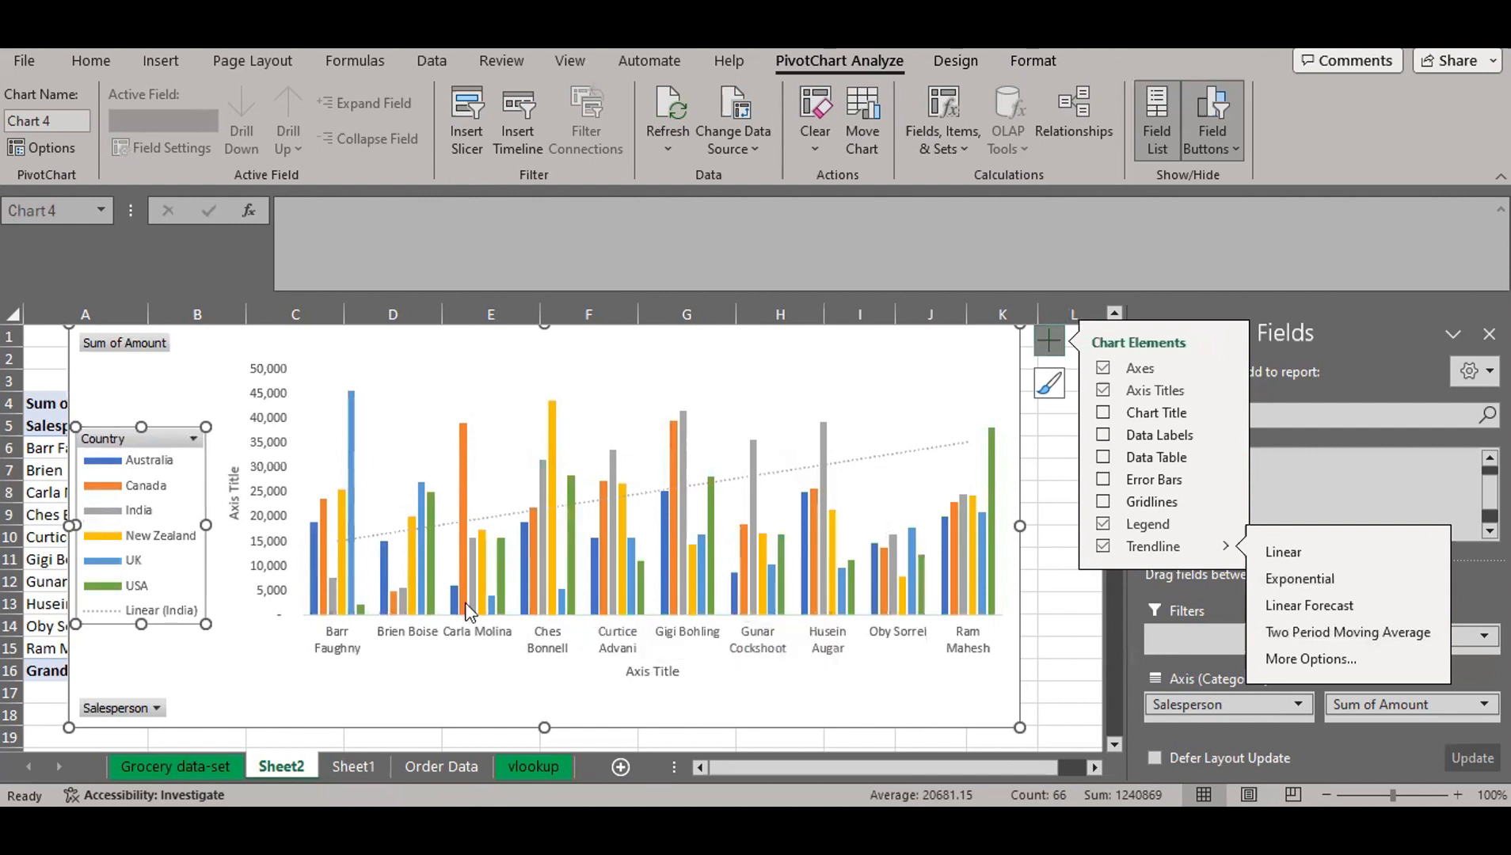
- Examine India's linear trendline against the India columns from the first to the last salesperson
{"action": "mouse_move", "coordinate": [466, 605]}
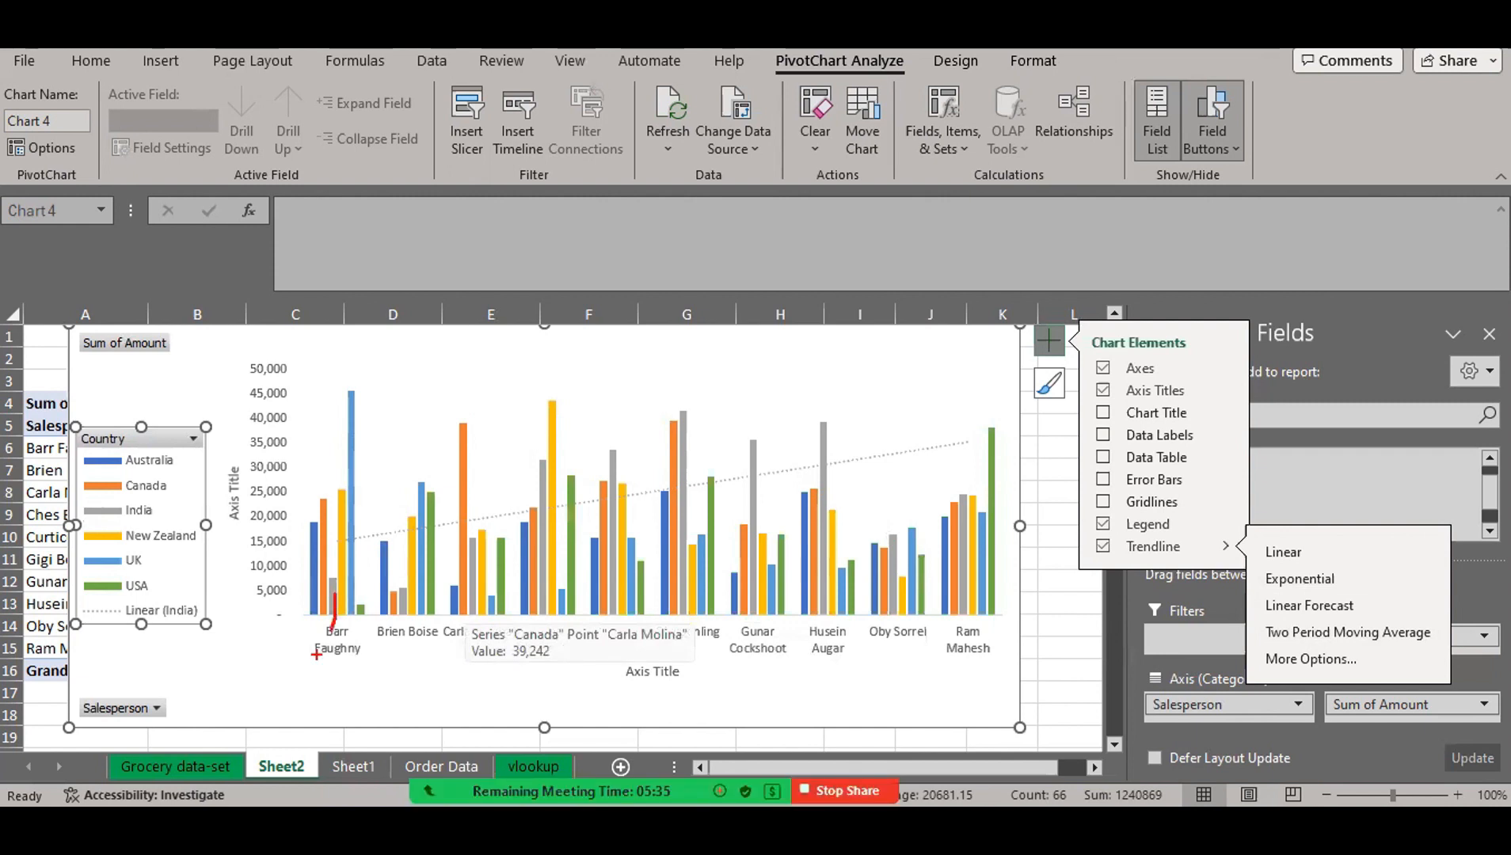
{"action": "mouse_move", "coordinate": [304, 634]}
{"action": "left_mouse_down"}
{"action": "mouse_move", "coordinate": [349, 634]}
{"action": "mouse_move", "coordinate": [321, 671]}
{"action": "mouse_move", "coordinate": [322, 659]}
{"action": "mouse_move", "coordinate": [419, 651]}
{"action": "left_mouse_up"}
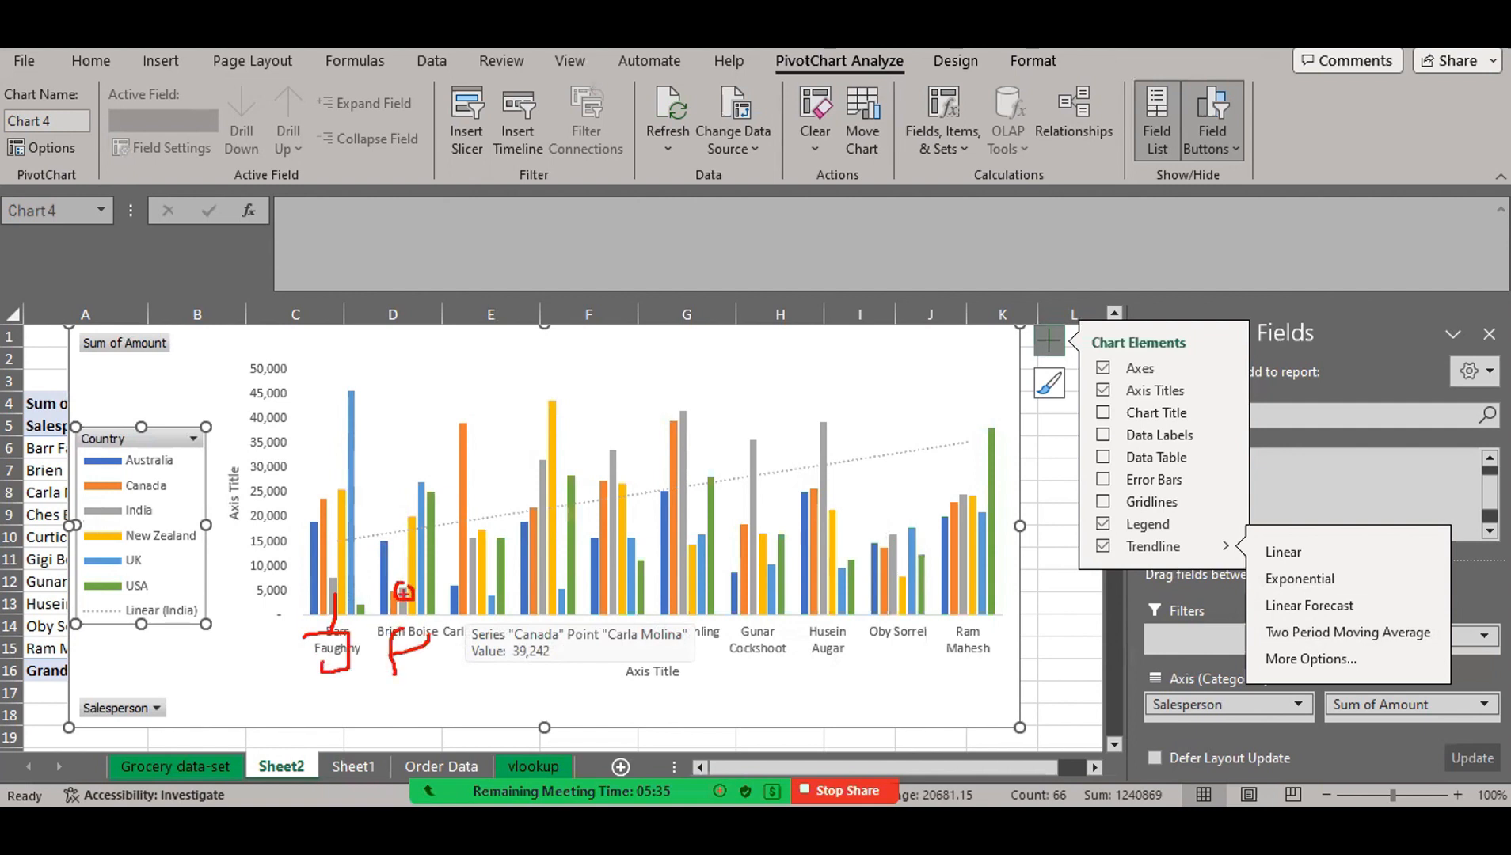
{"action": "left_click_drag", "start_coordinate": [467, 542], "coordinate": [475, 540]}
{"action": "mouse_move", "coordinate": [312, 567]}
{"action": "left_mouse_down"}
{"action": "mouse_move", "coordinate": [393, 575]}
{"action": "mouse_move", "coordinate": [459, 550]}
{"action": "mouse_move", "coordinate": [555, 463]}
{"action": "mouse_move", "coordinate": [813, 413]}
{"action": "mouse_move", "coordinate": [919, 364]}
{"action": "left_mouse_up"}
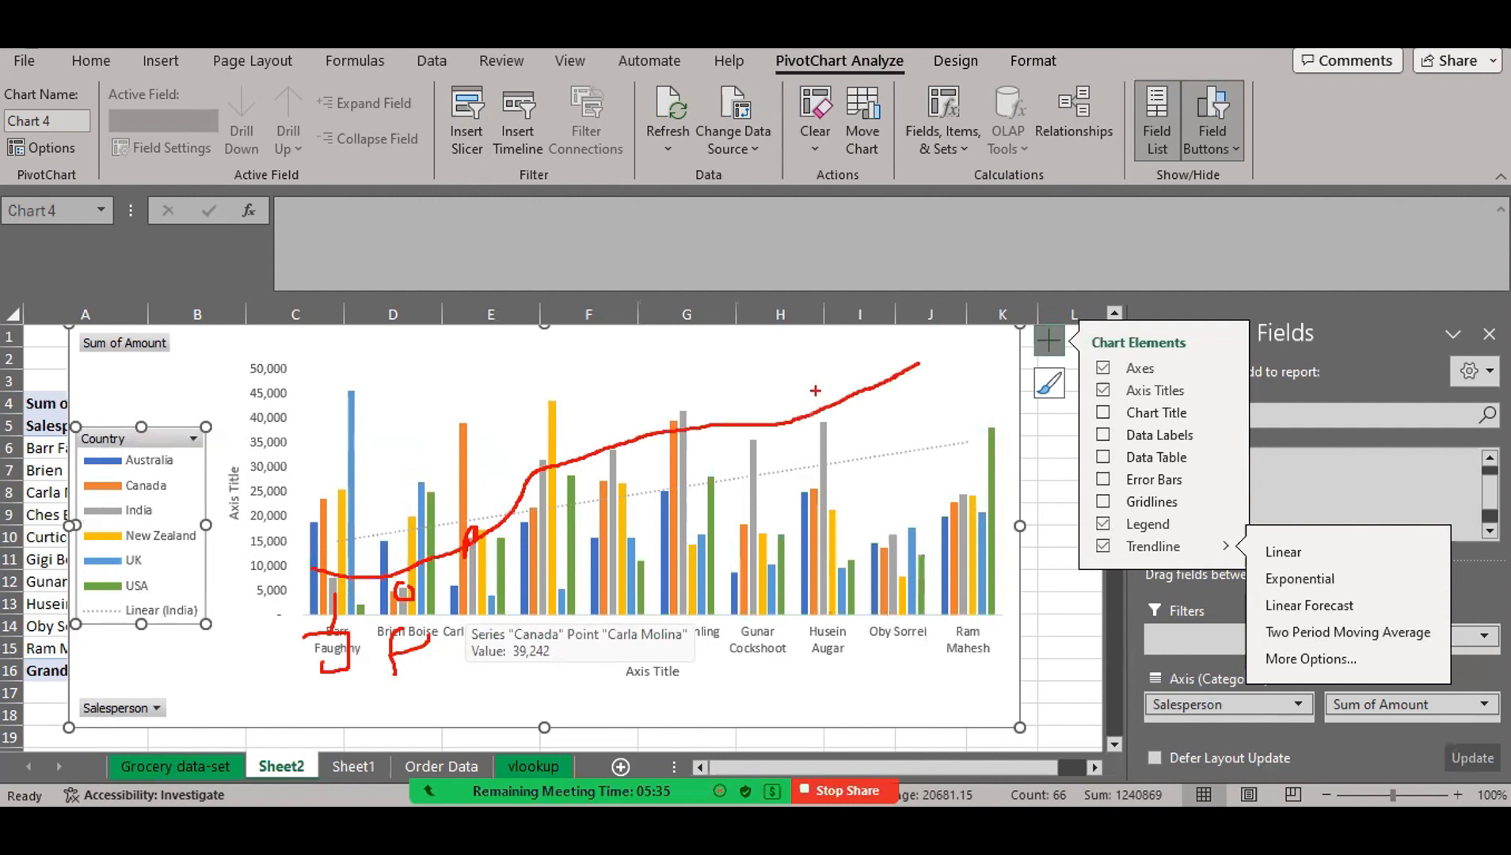
{"action": "mouse_move", "coordinate": [336, 547]}
{"action": "left_mouse_down"}
{"action": "mouse_move", "coordinate": [941, 437]}
{"action": "mouse_move", "coordinate": [990, 414]}
{"action": "left_mouse_up"}
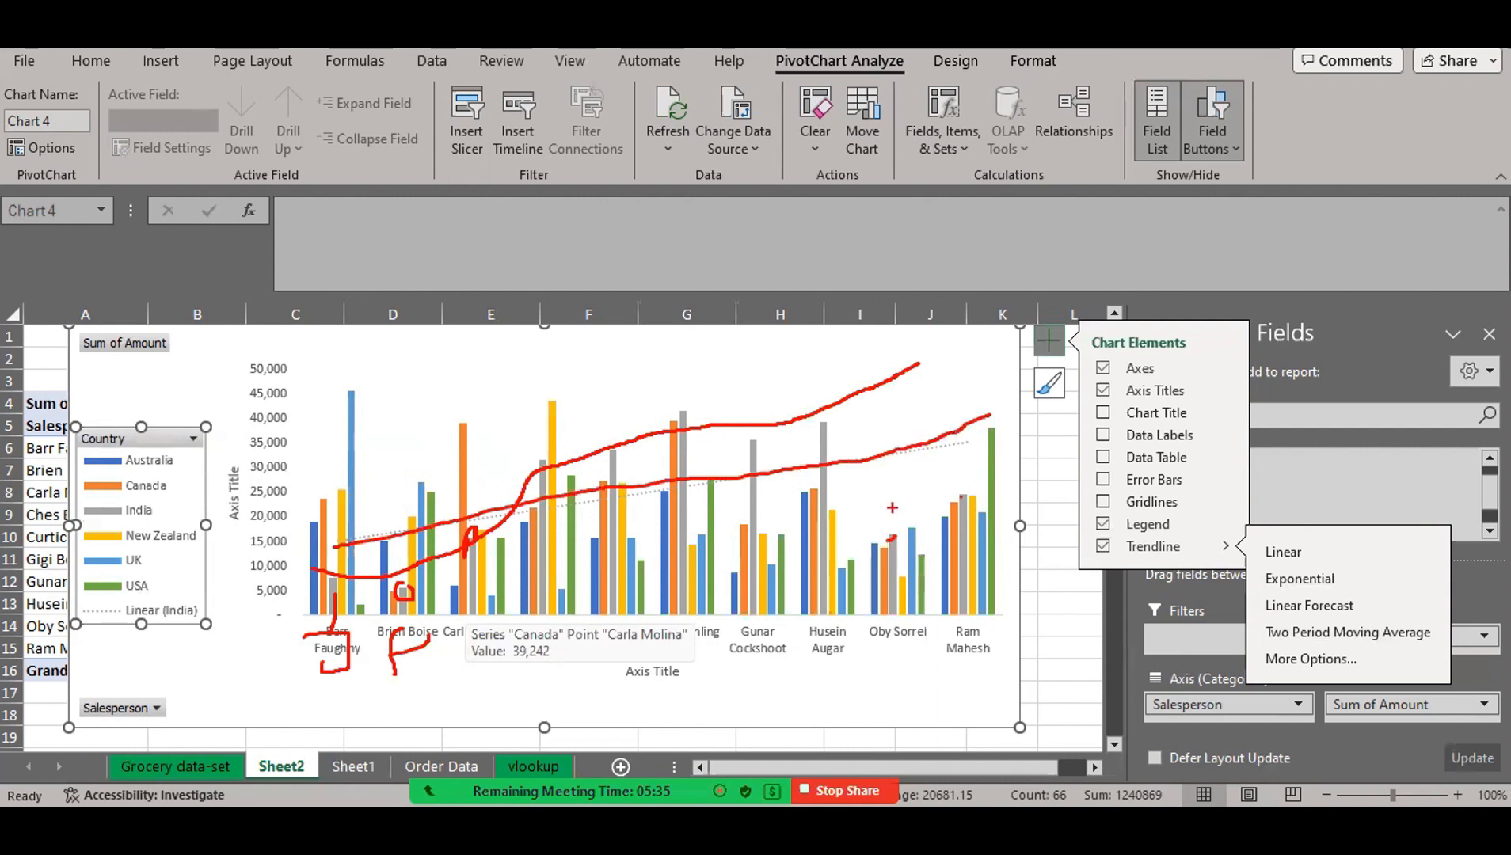
{"action": "key", "text": "Escape"}
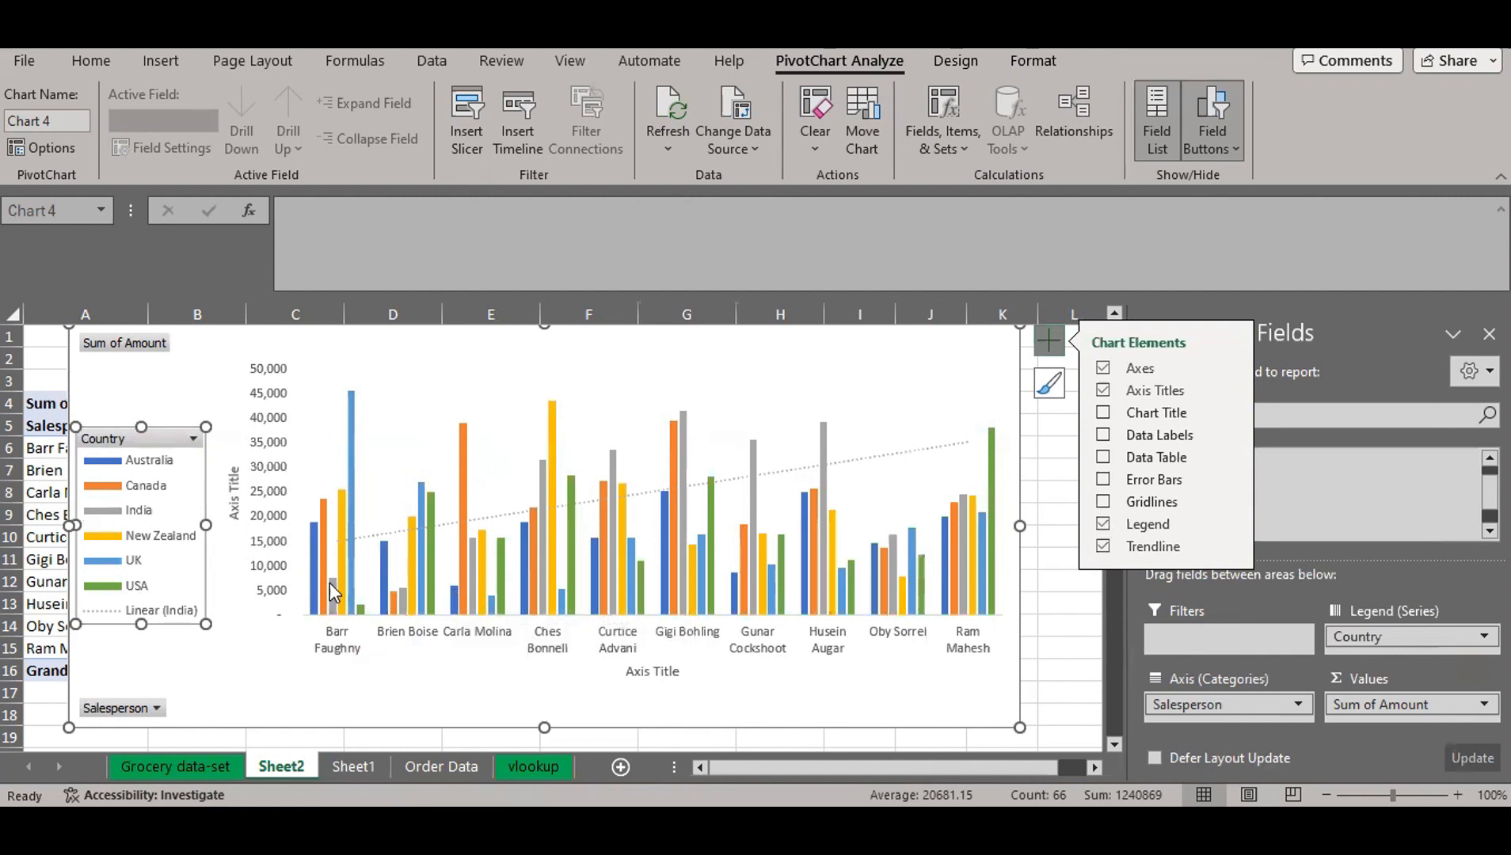
{"action": "mouse_move", "coordinate": [330, 583]}
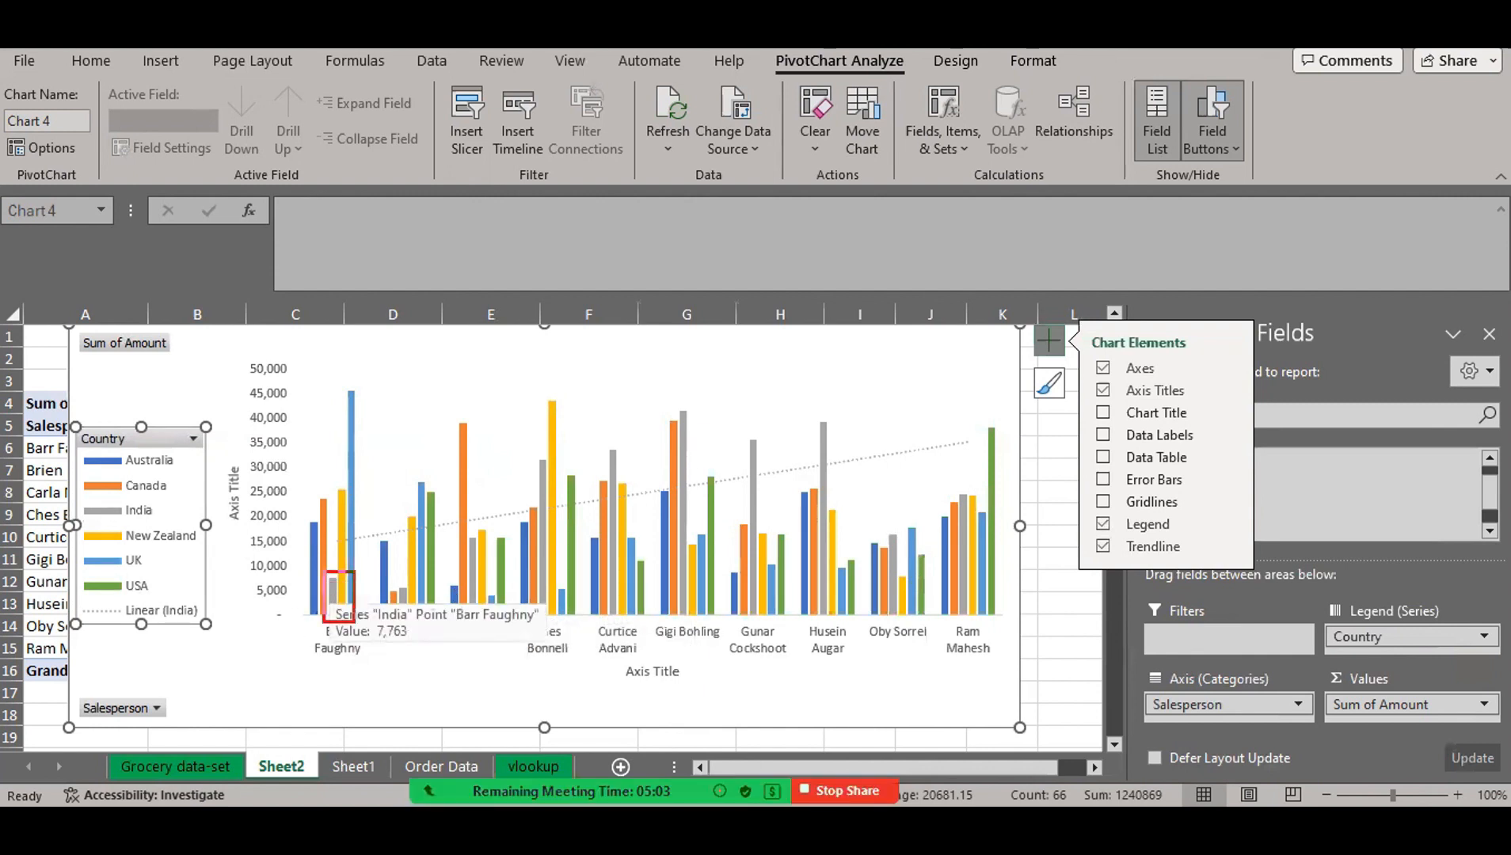
{"action": "mouse_move", "coordinate": [957, 482]}
{"action": "left_mouse_down"}
{"action": "mouse_move", "coordinate": [984, 596]}
{"action": "mouse_move", "coordinate": [969, 659]}
{"action": "left_mouse_up"}
{"action": "key", "text": "Escape"}
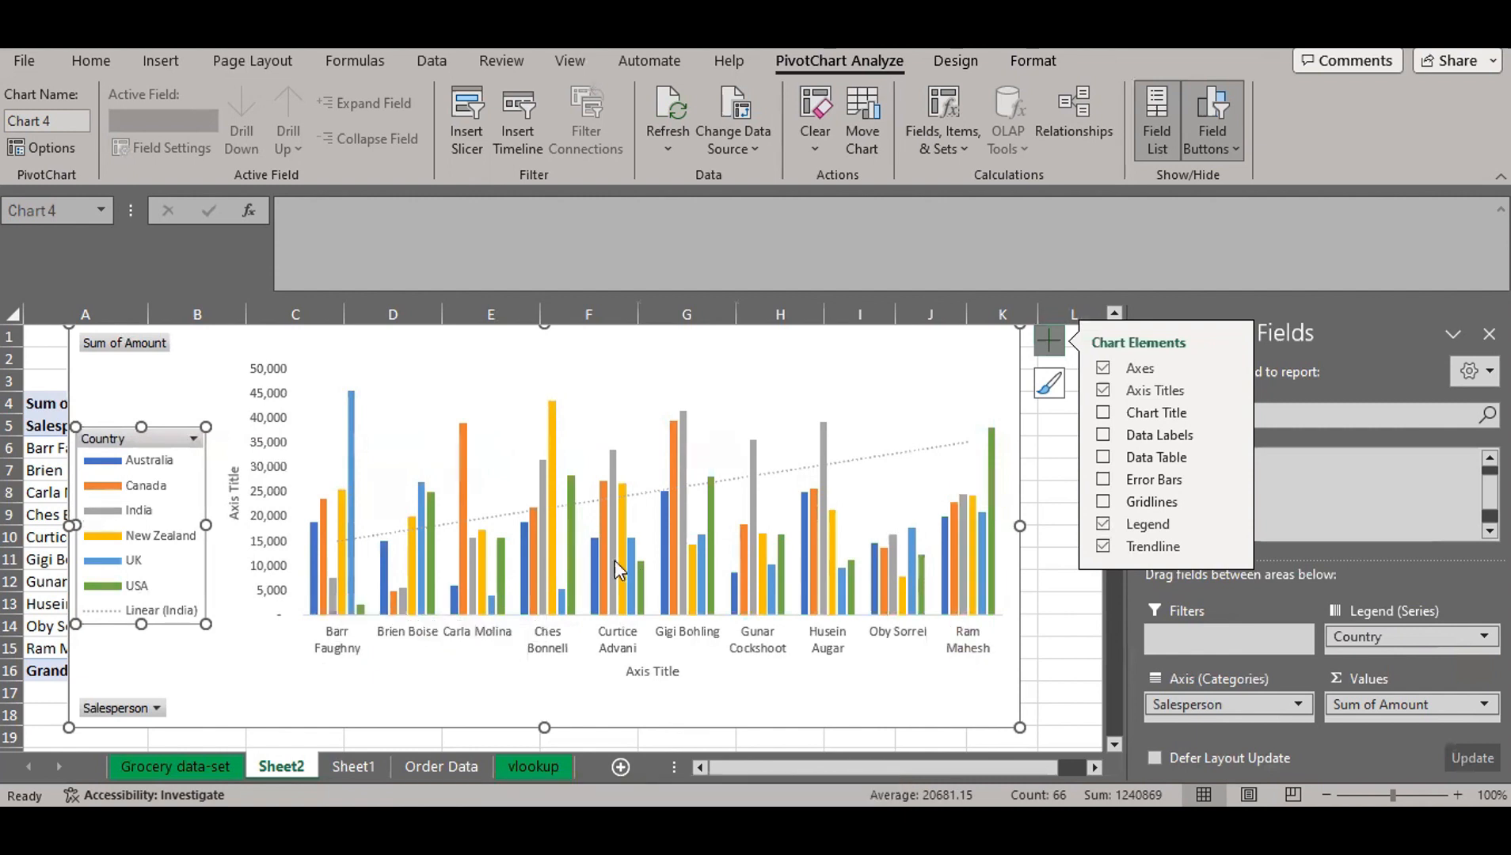
- Add a Linear Forecast trendline based on the India series and examine its extension beyond the last salesperson
{"action": "left_click", "coordinate": [1231, 546]}
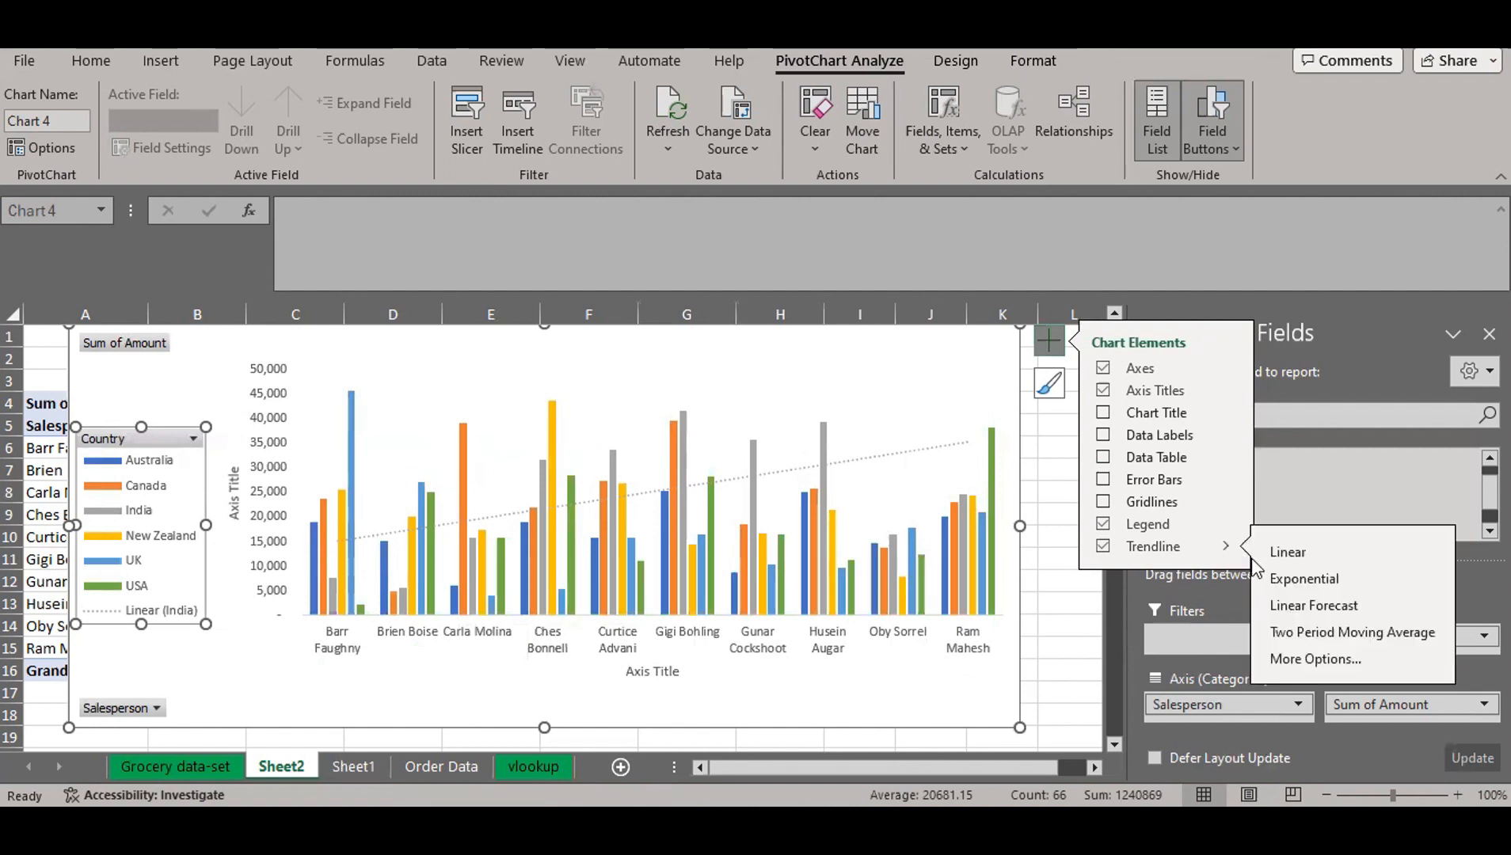
{"action": "left_click", "coordinate": [1278, 607]}
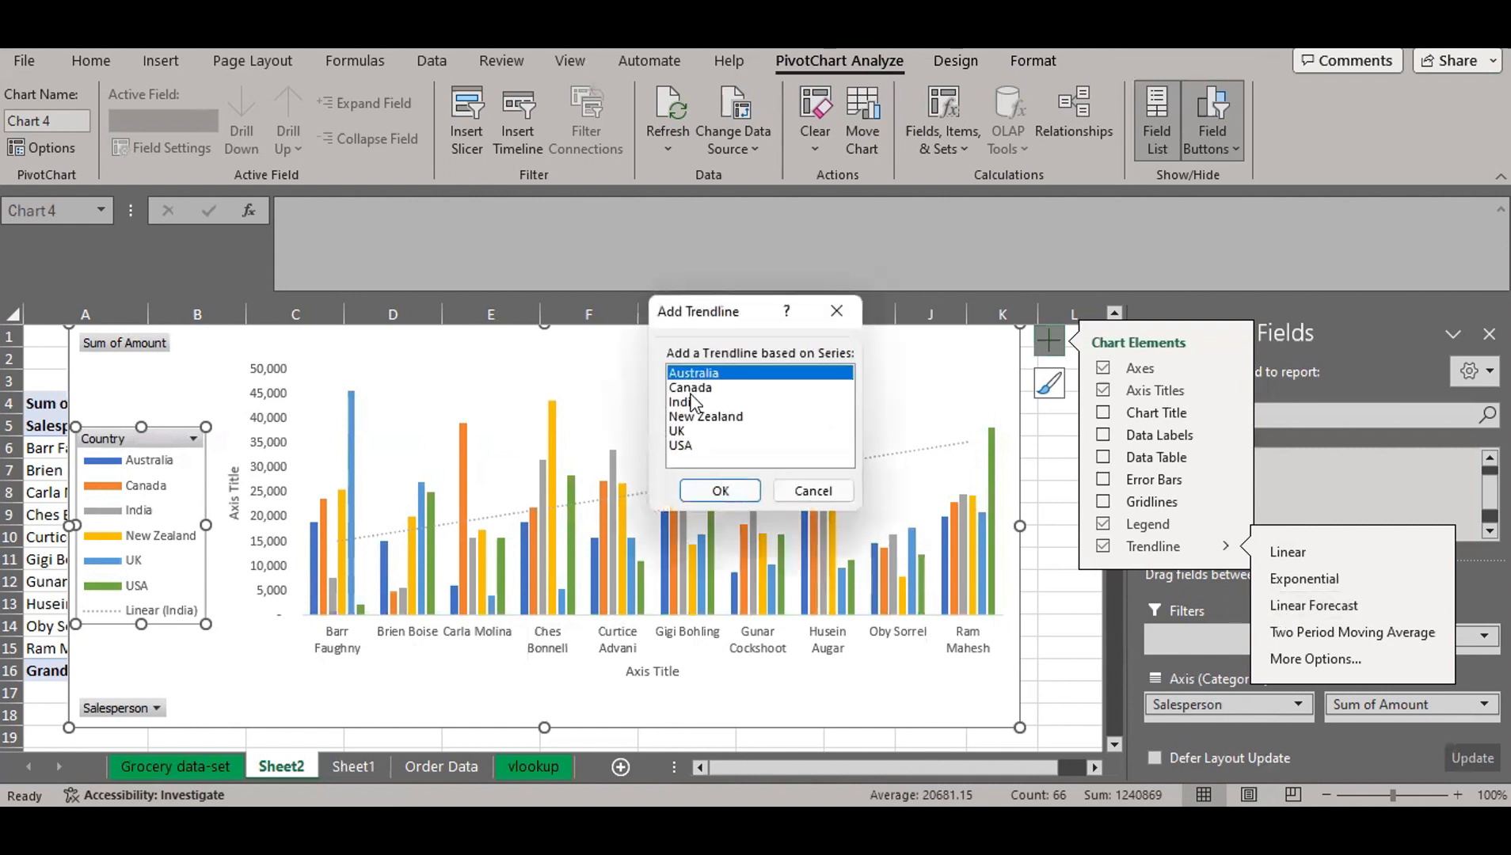
{"action": "left_click", "coordinate": [690, 402]}
{"action": "key", "text": "Return"}
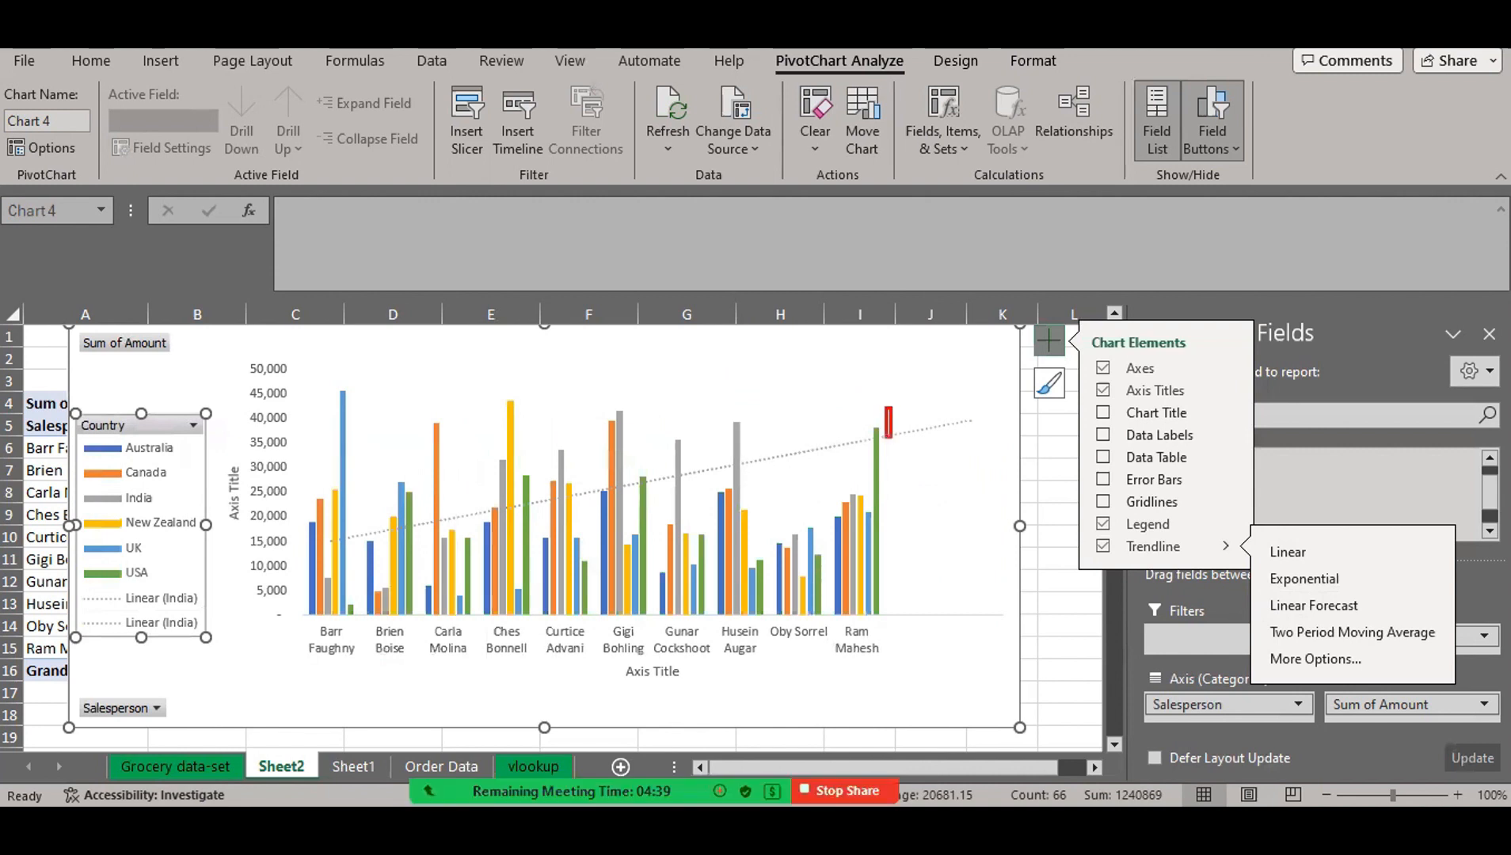
{"action": "mouse_move", "coordinate": [890, 436]}
{"action": "left_mouse_down"}
{"action": "mouse_move", "coordinate": [1005, 467]}
{"action": "mouse_move", "coordinate": [996, 437]}
{"action": "left_mouse_up"}
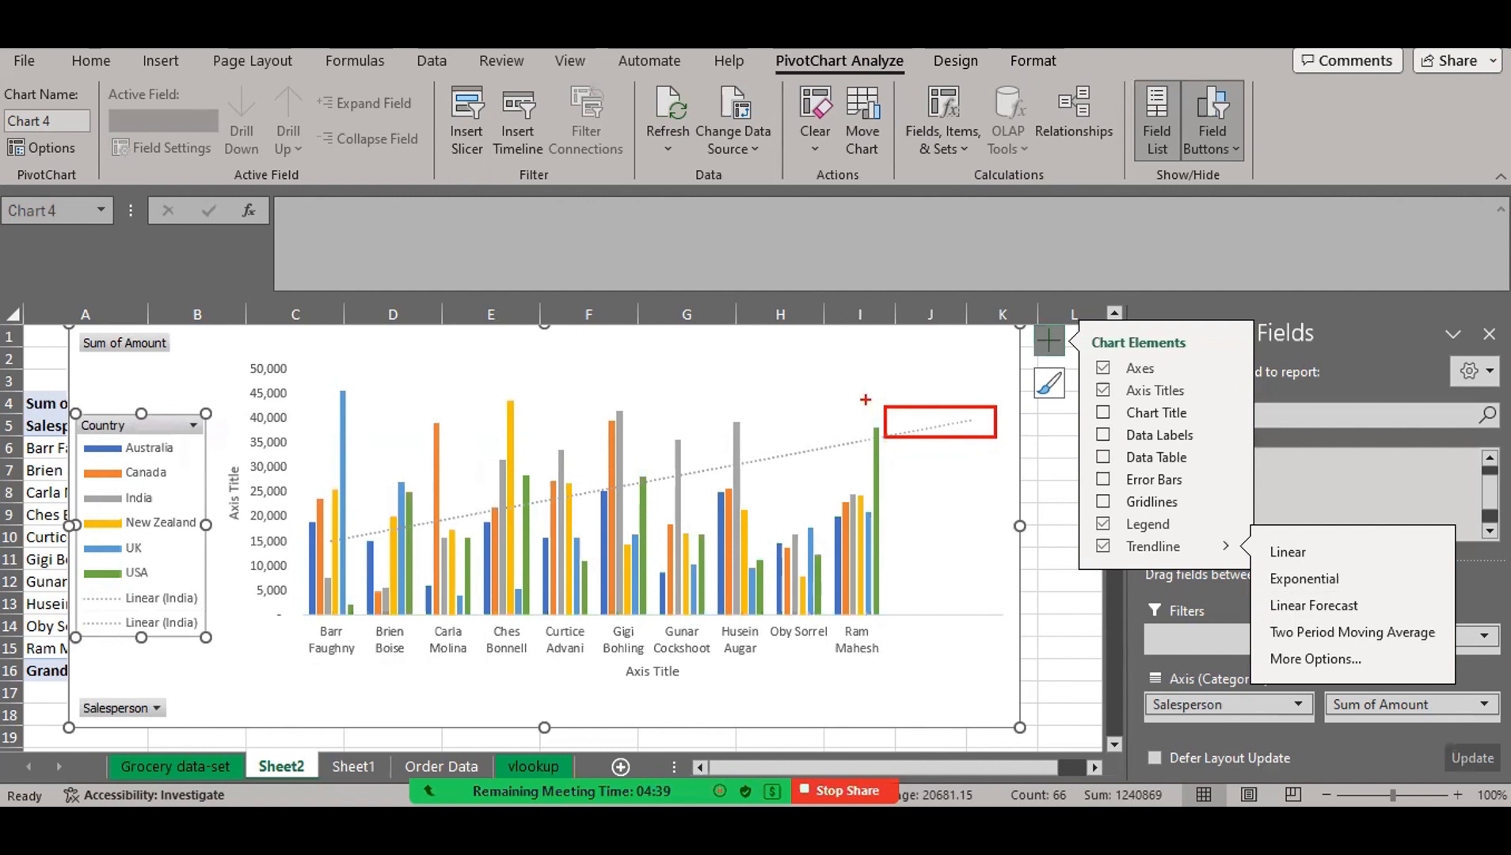